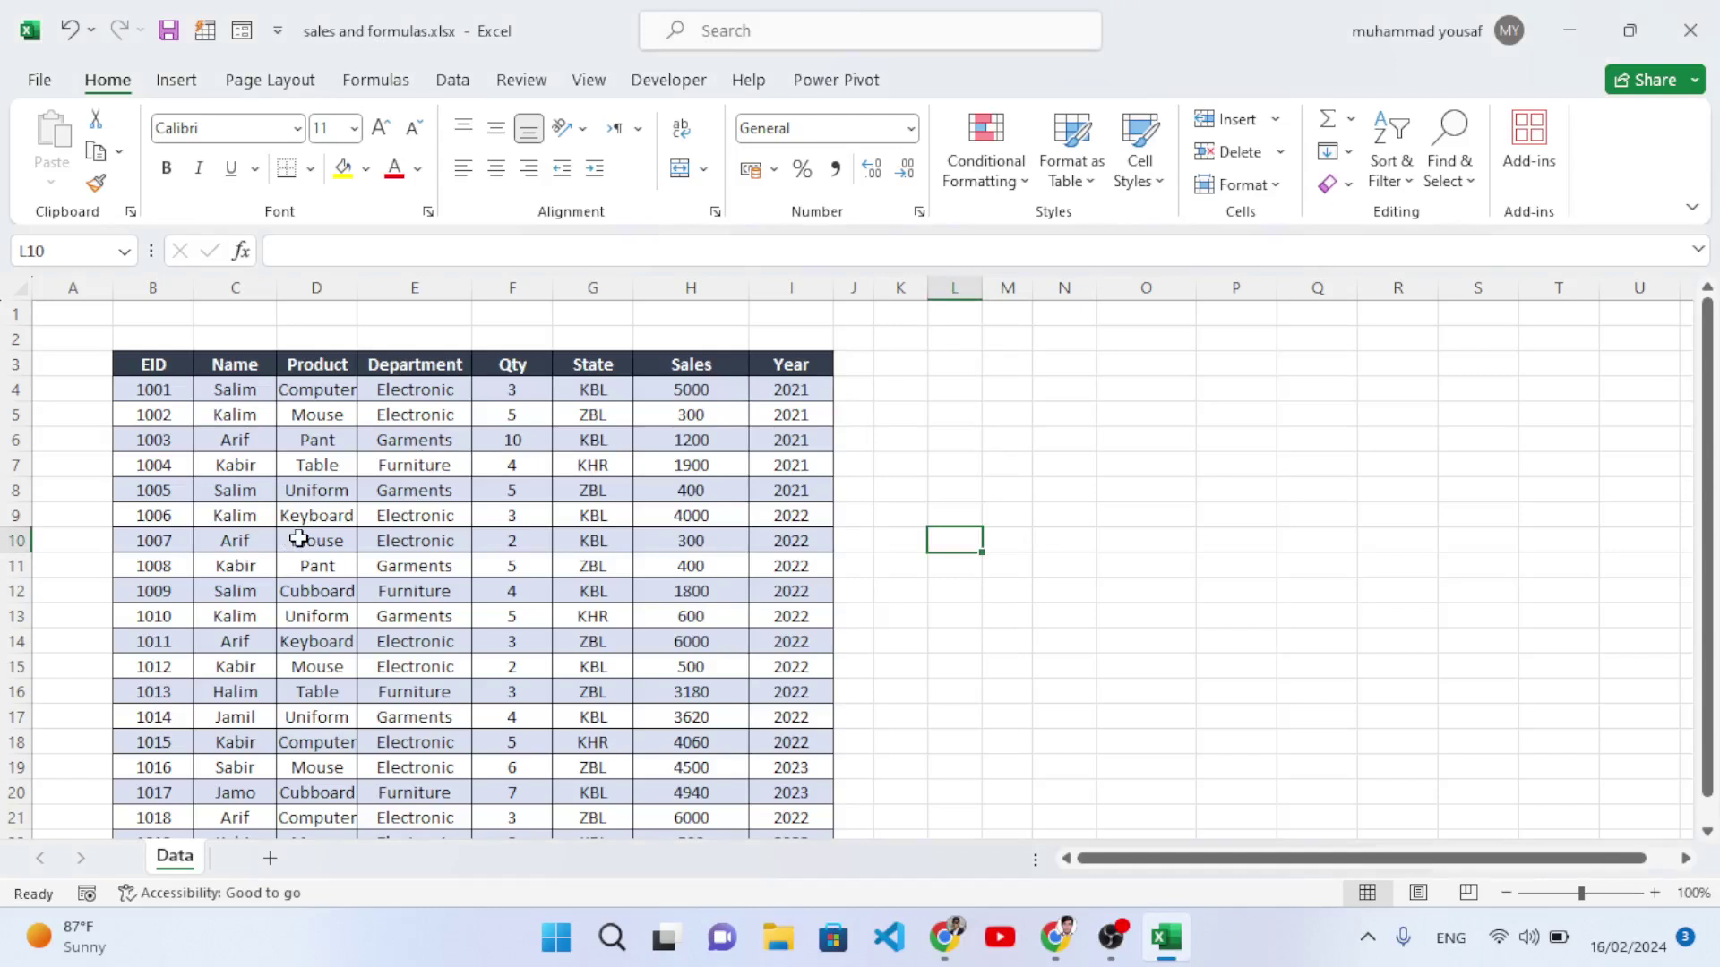
Walk through the sales data's Department, State and Year headings and the Electronic and Furniture entries.
drag(186, 364, 555, 679)
click(744, 645)
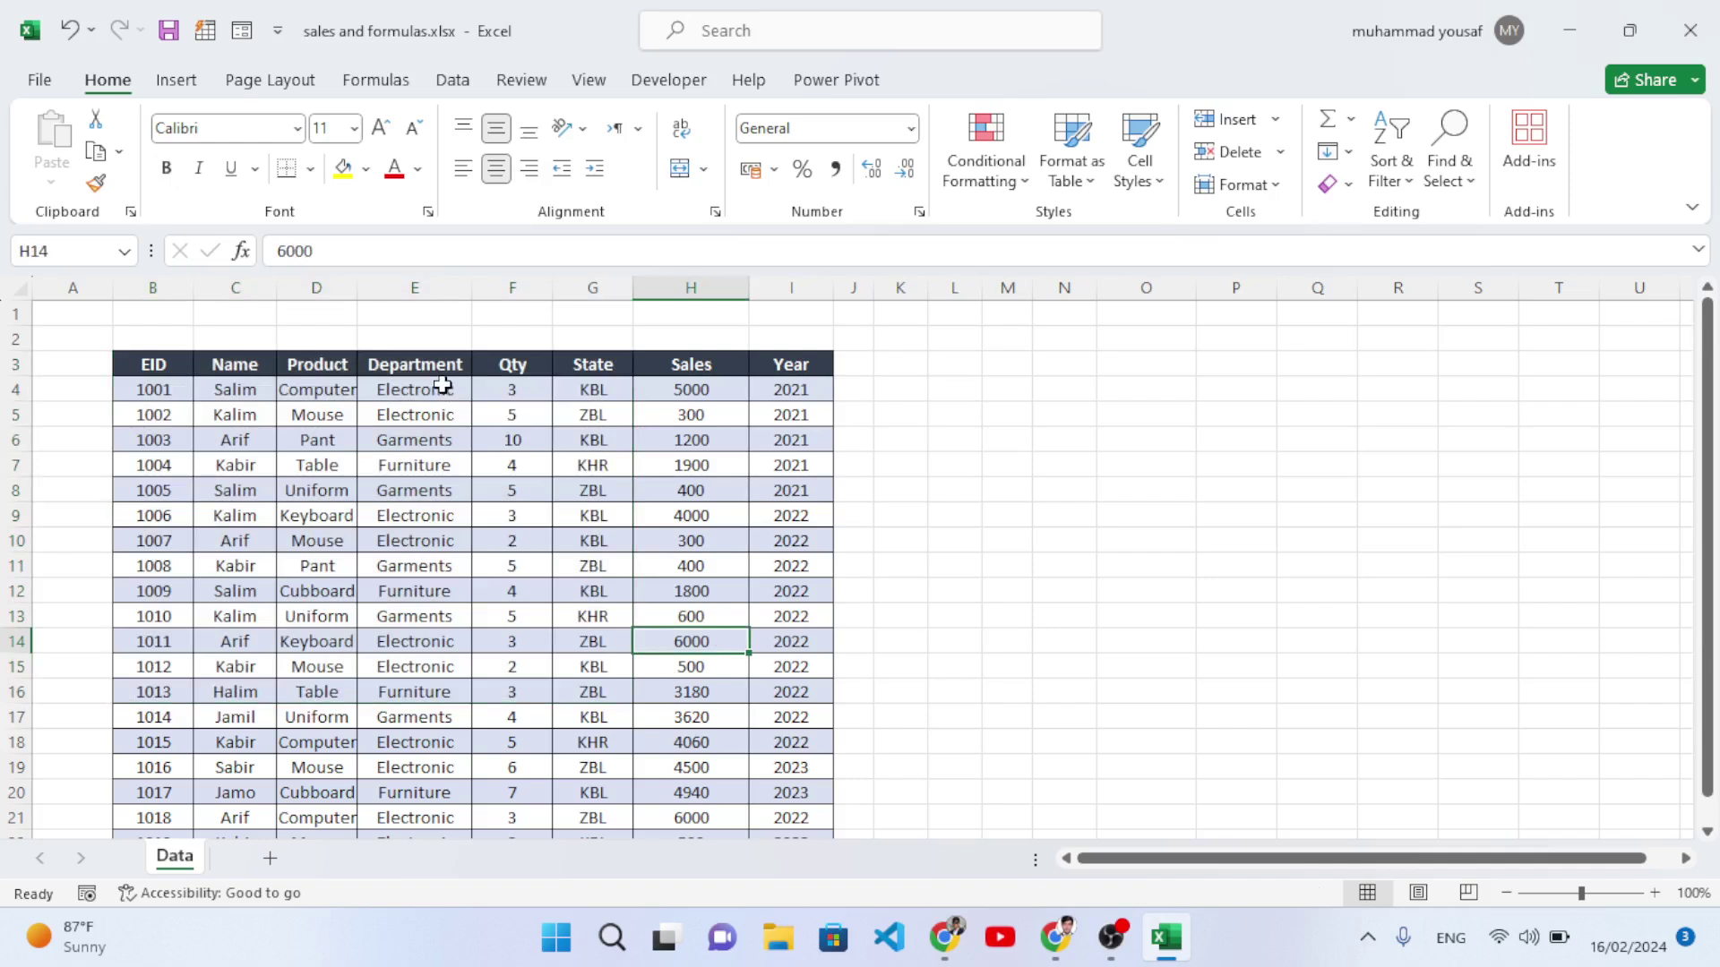
click(426, 365)
click(606, 359)
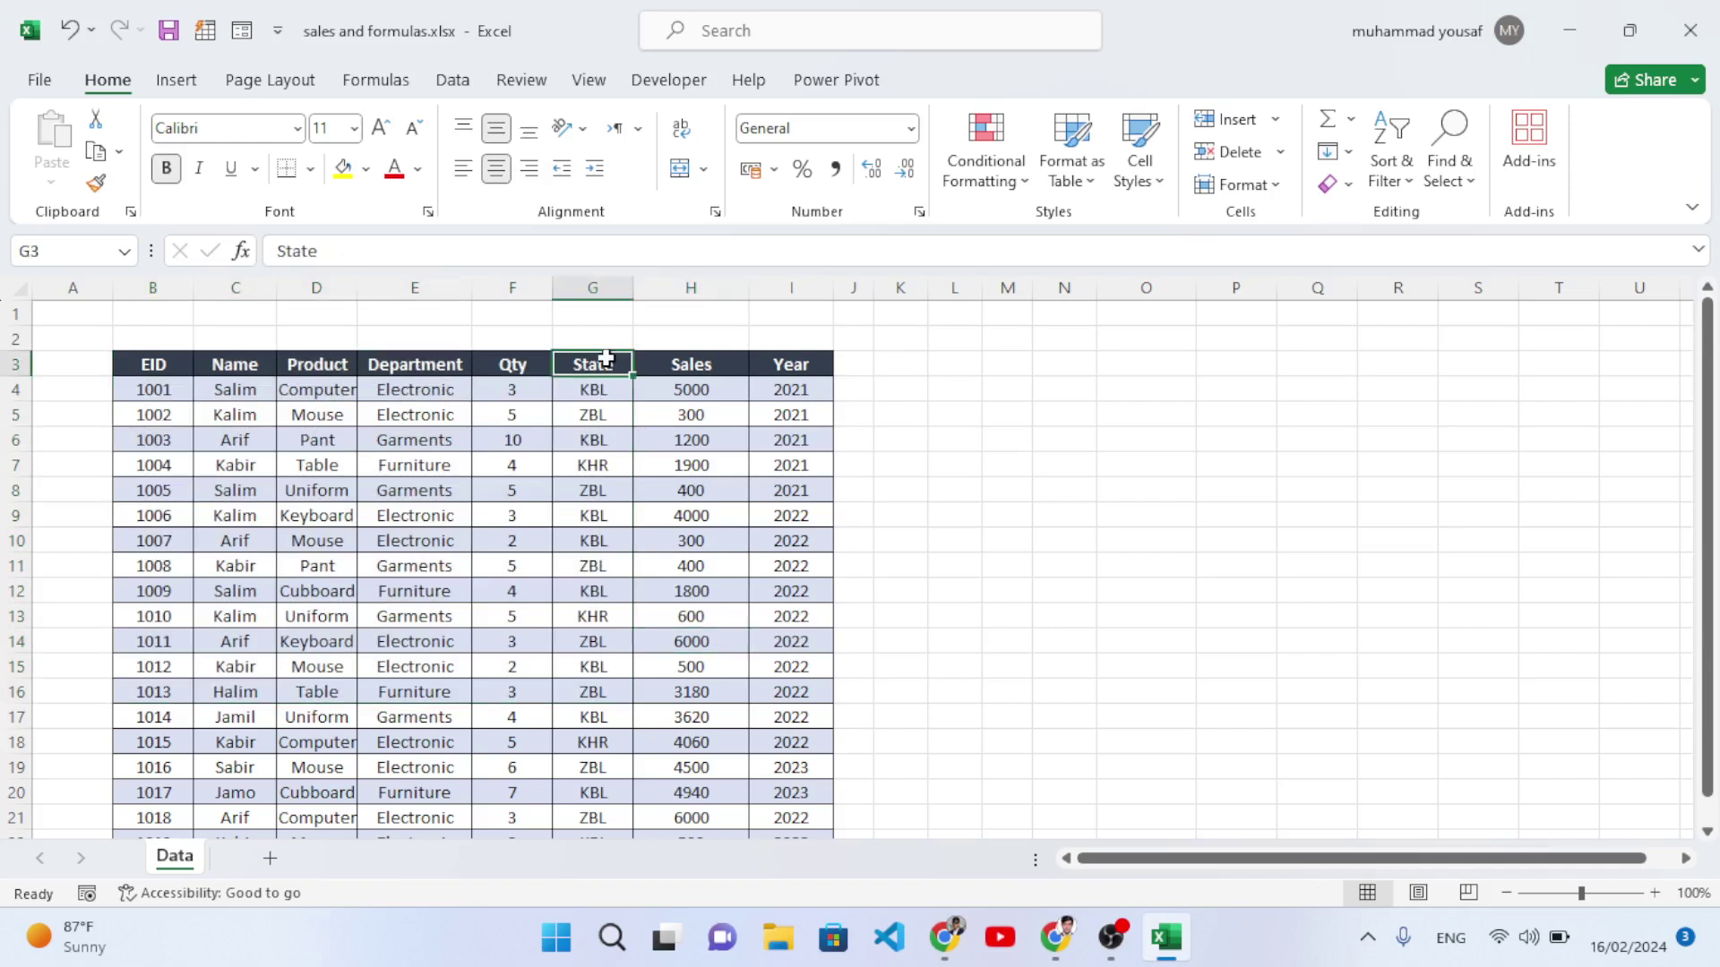
click(795, 365)
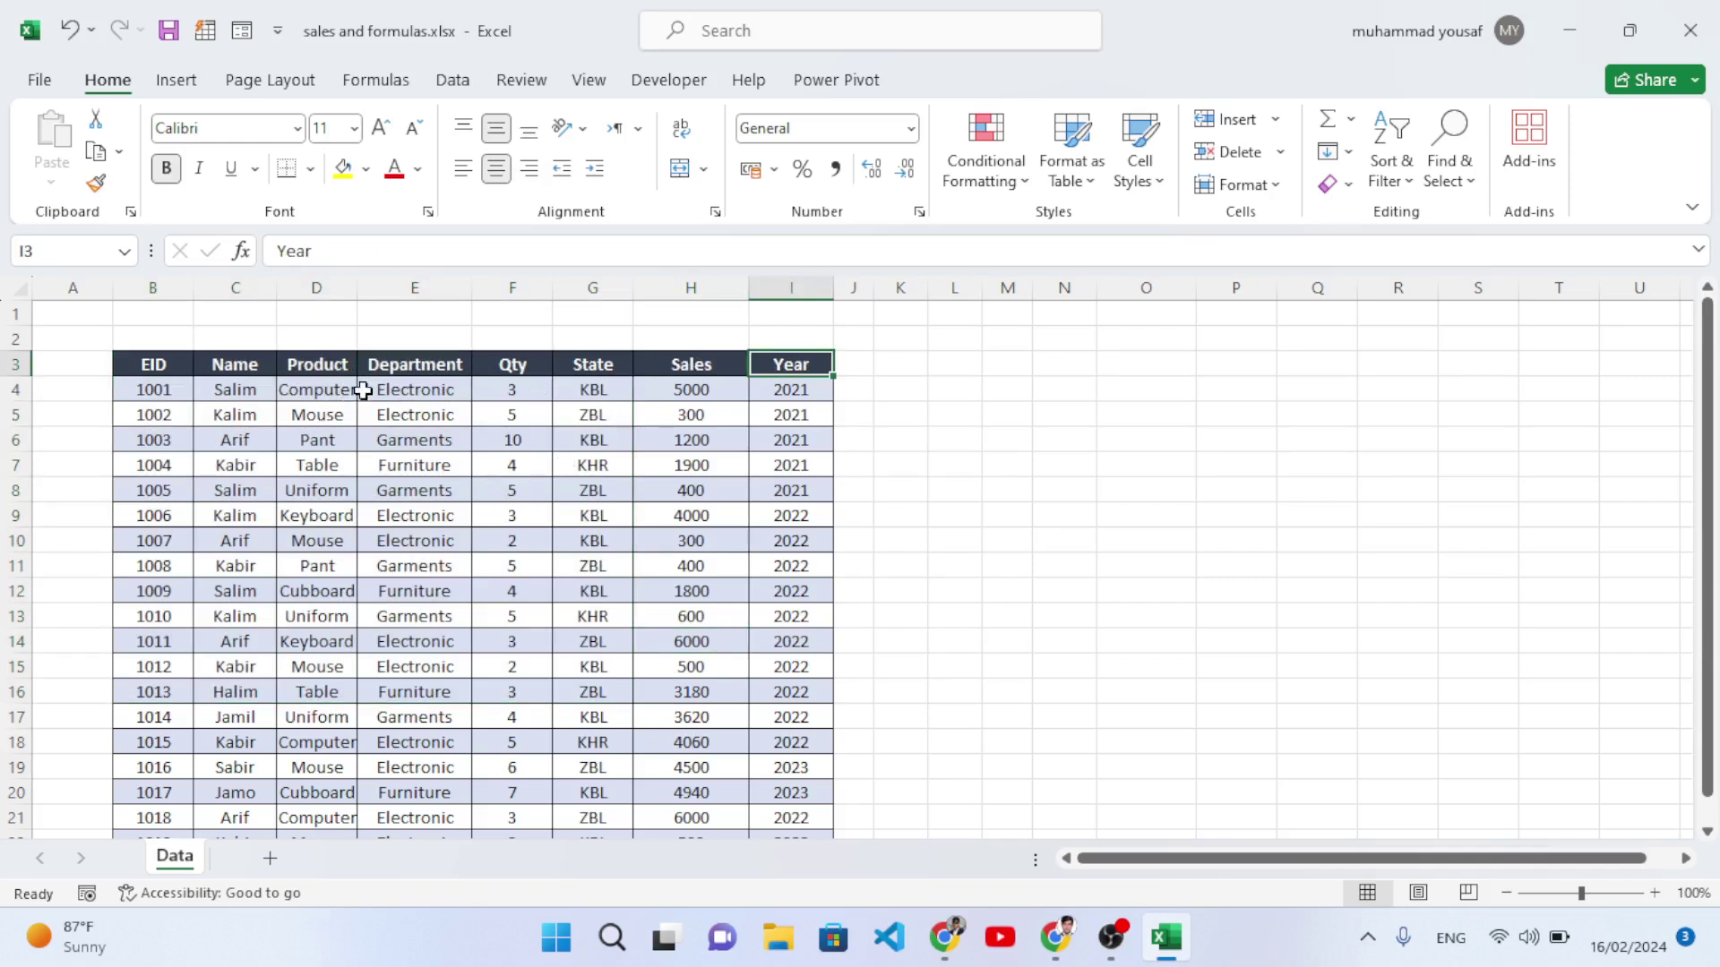
click(404, 369)
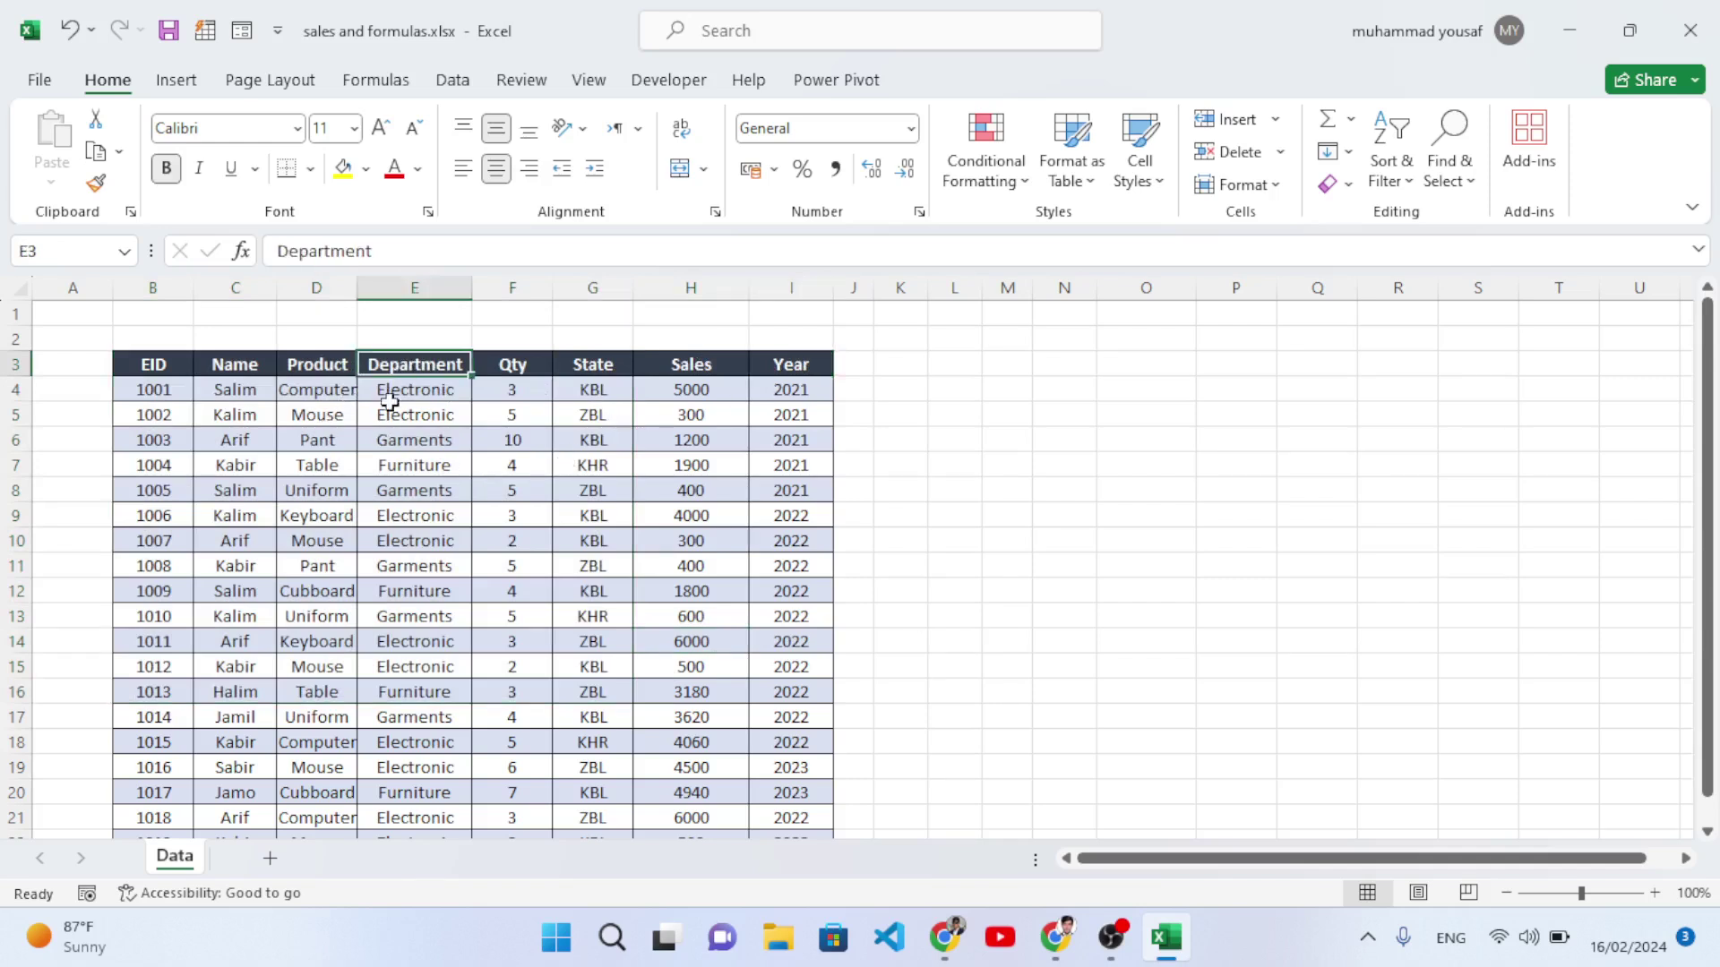
click(388, 385)
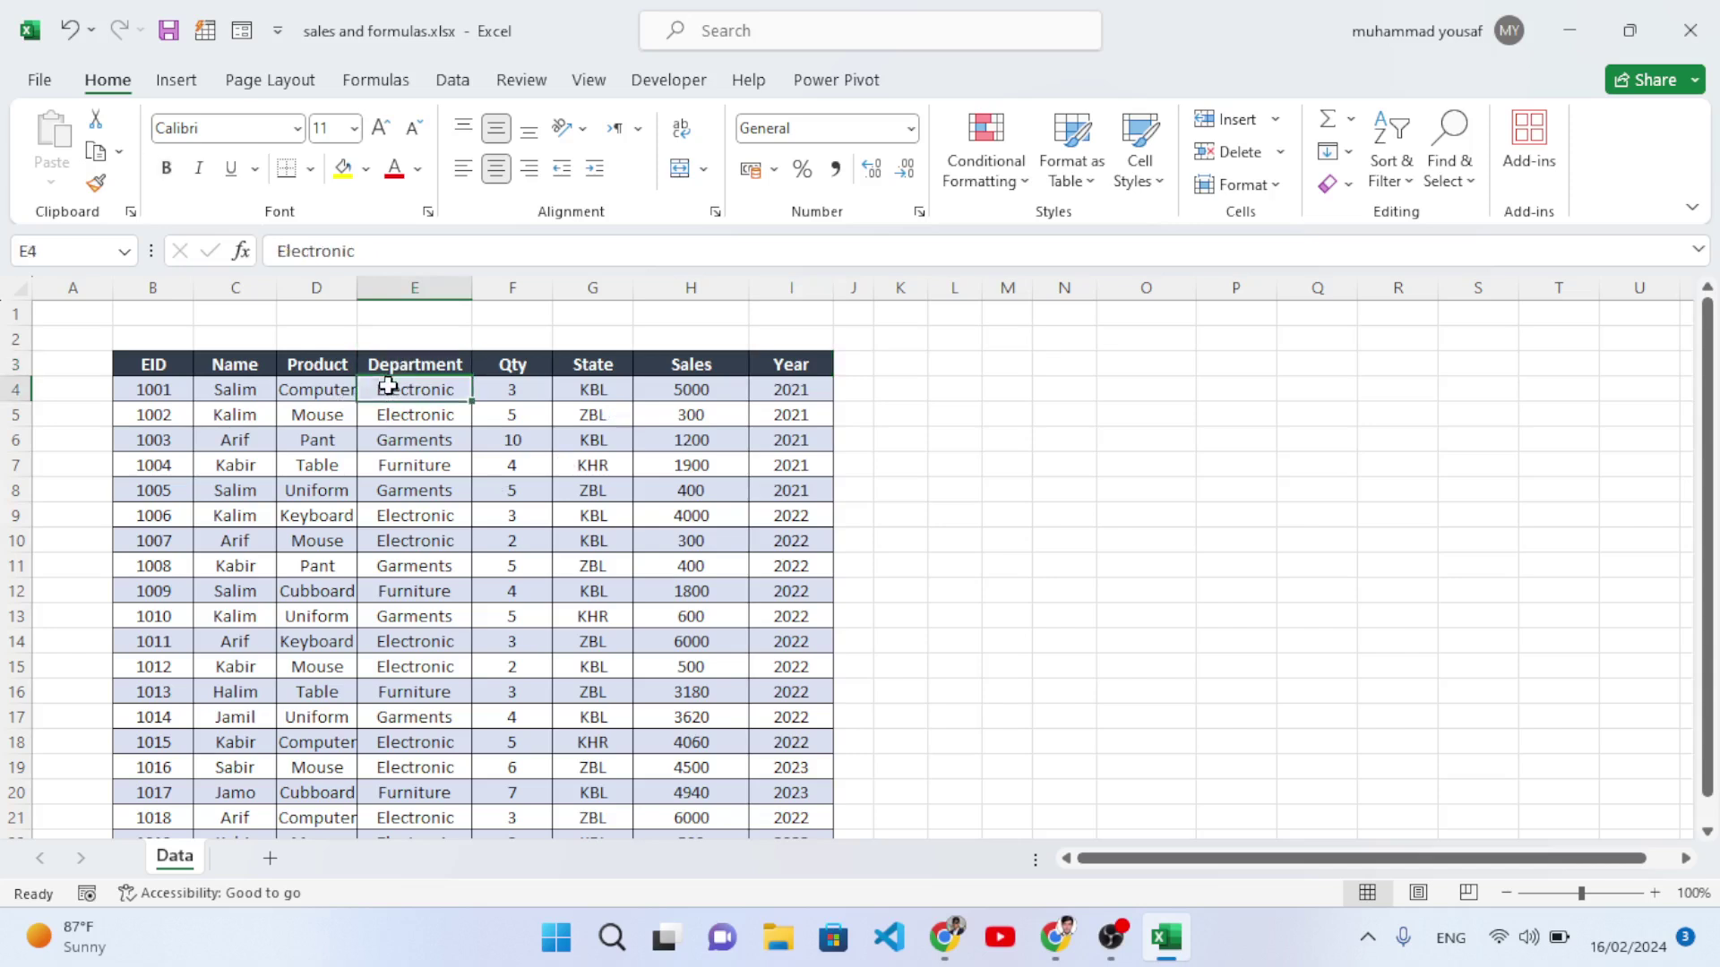
click(436, 465)
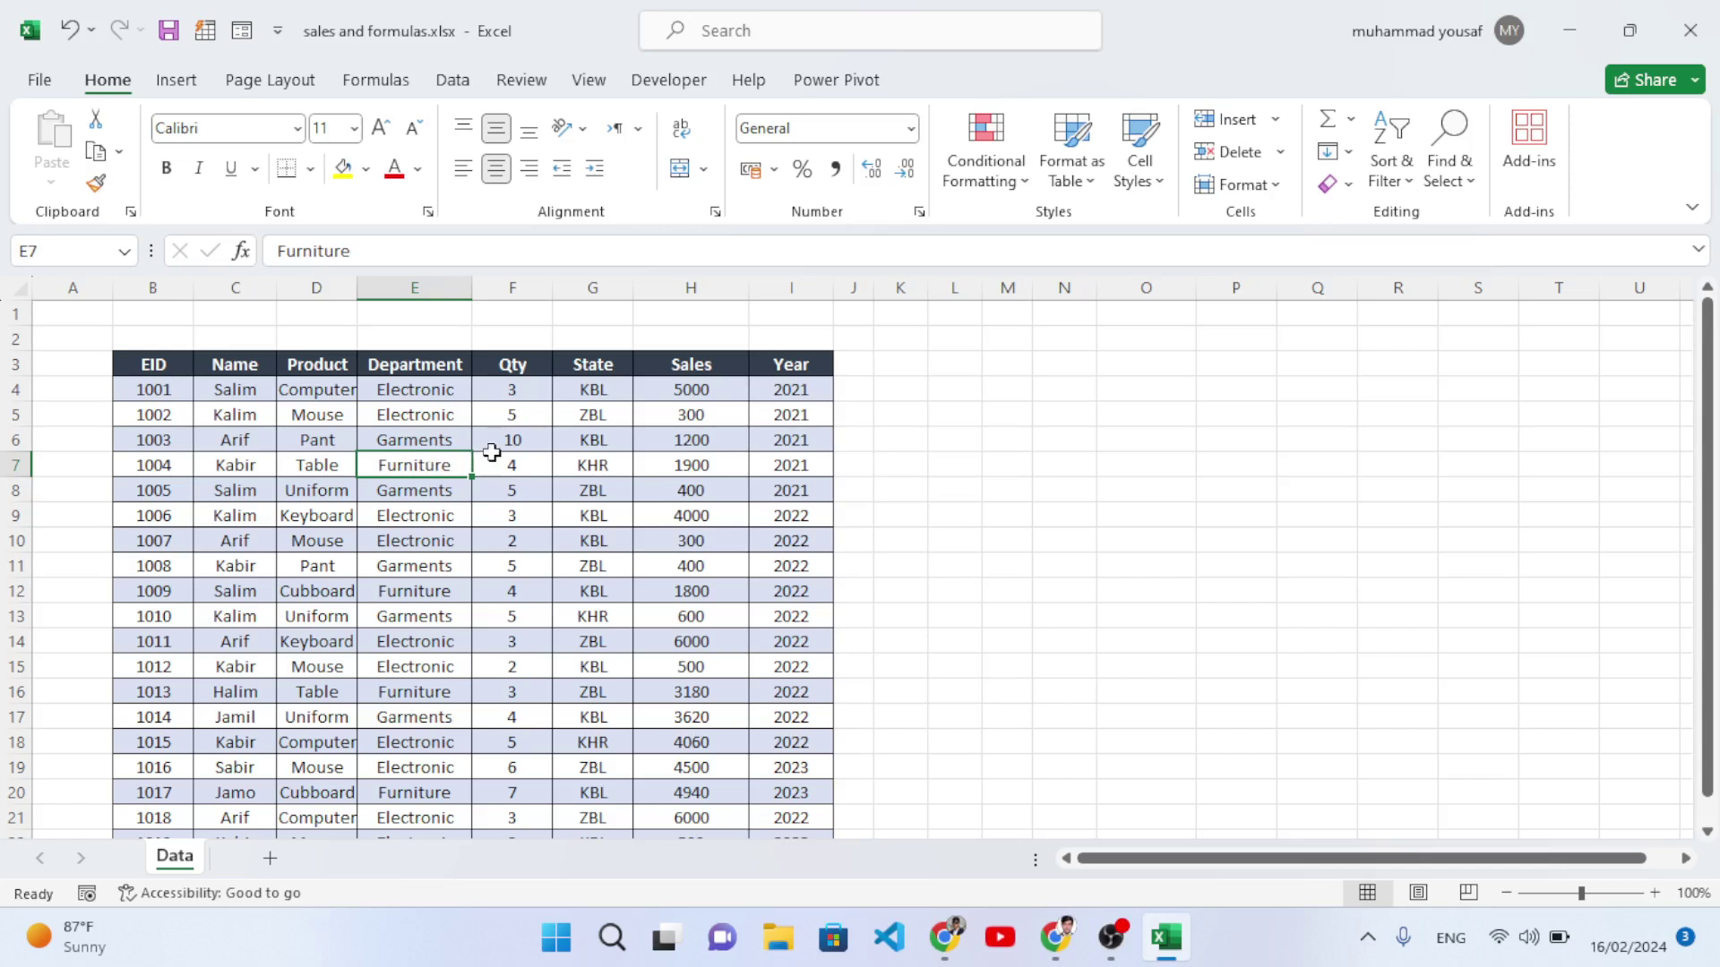
Load the sales range $B$3:$I$22 into Power Query as a table with headers.
click(465, 515)
click(454, 88)
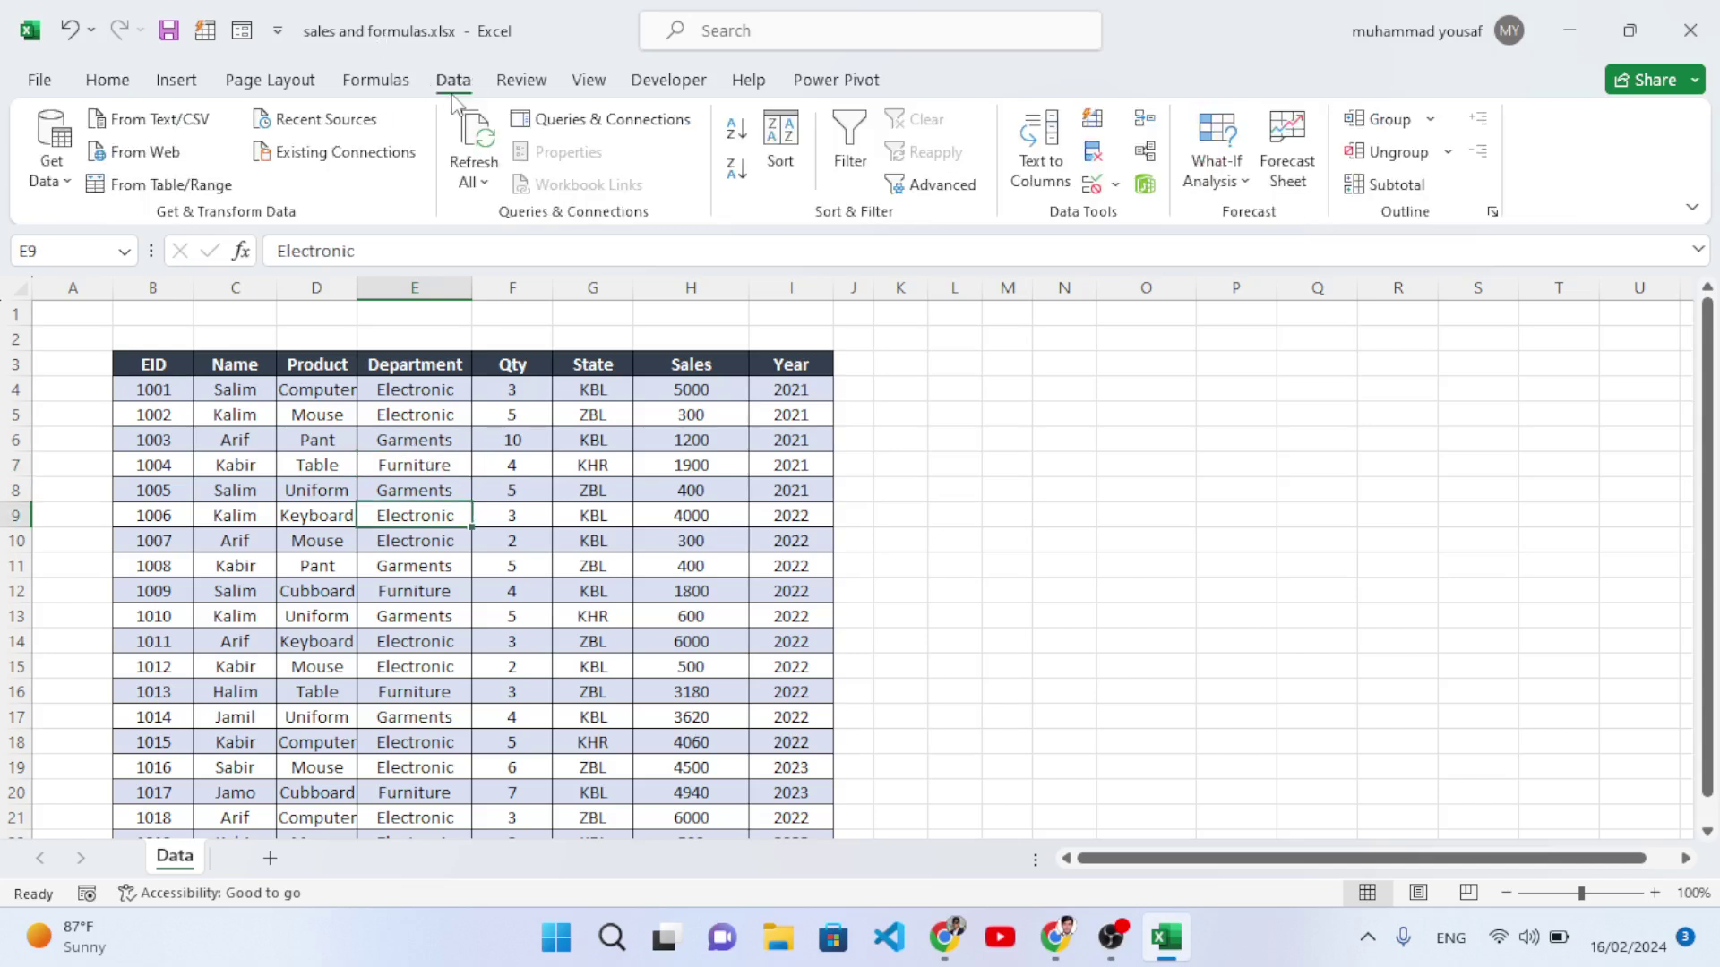
click(174, 192)
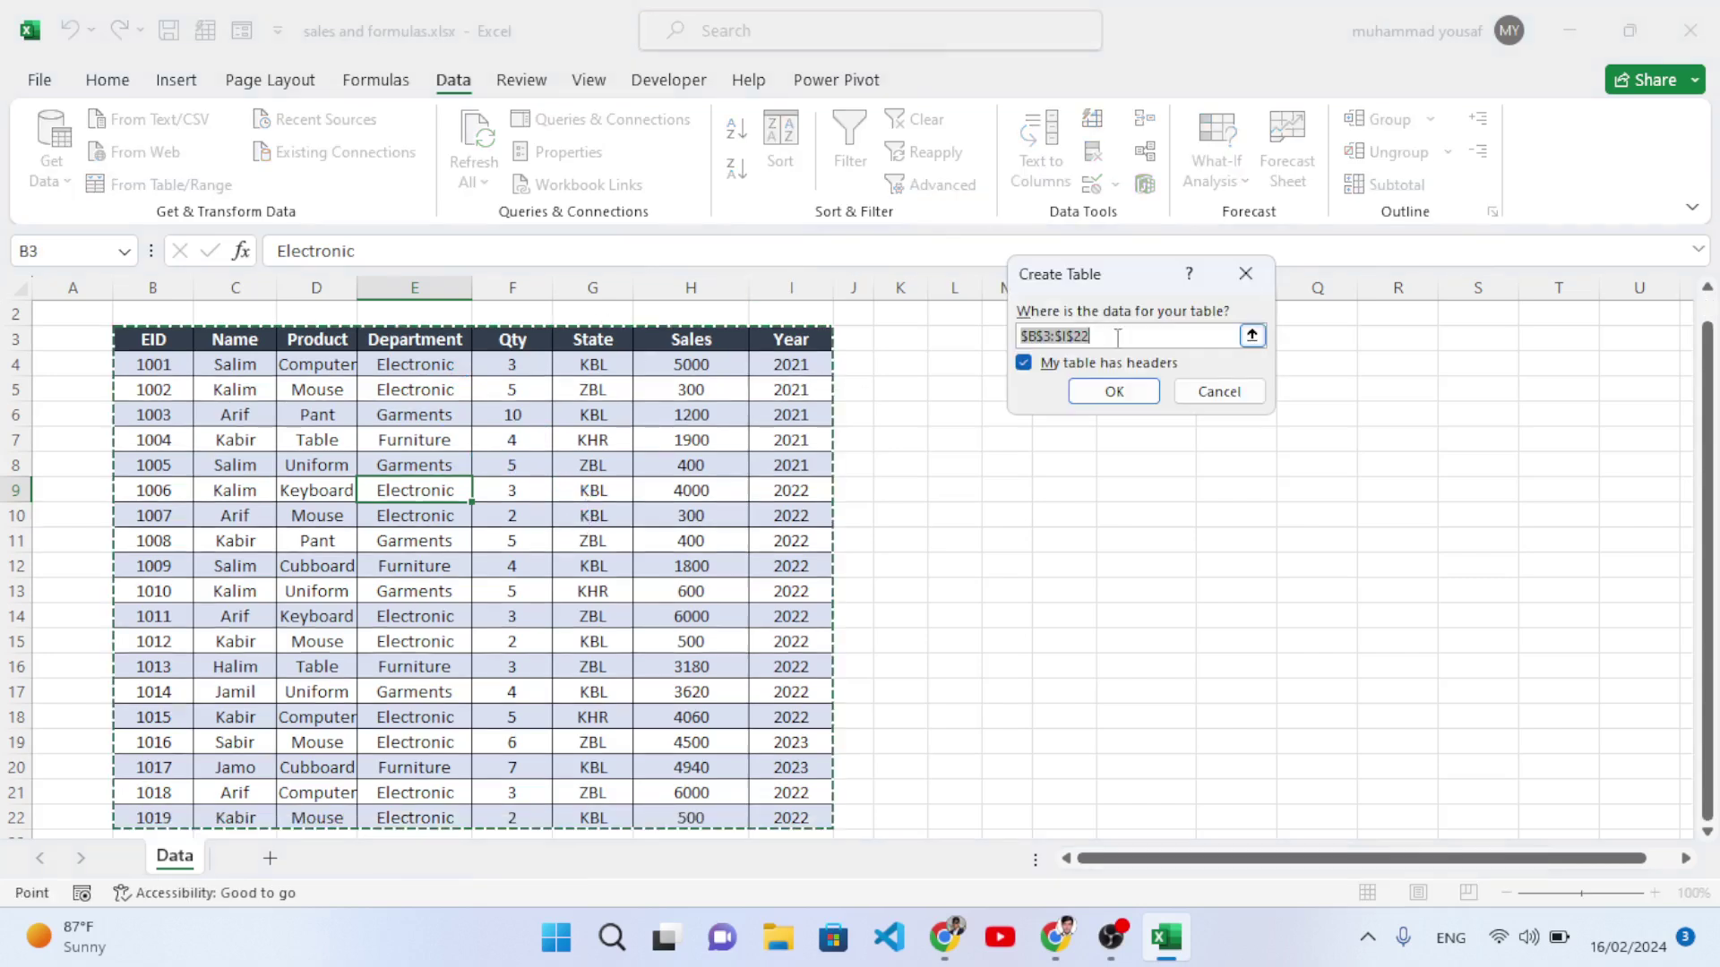
click(1111, 391)
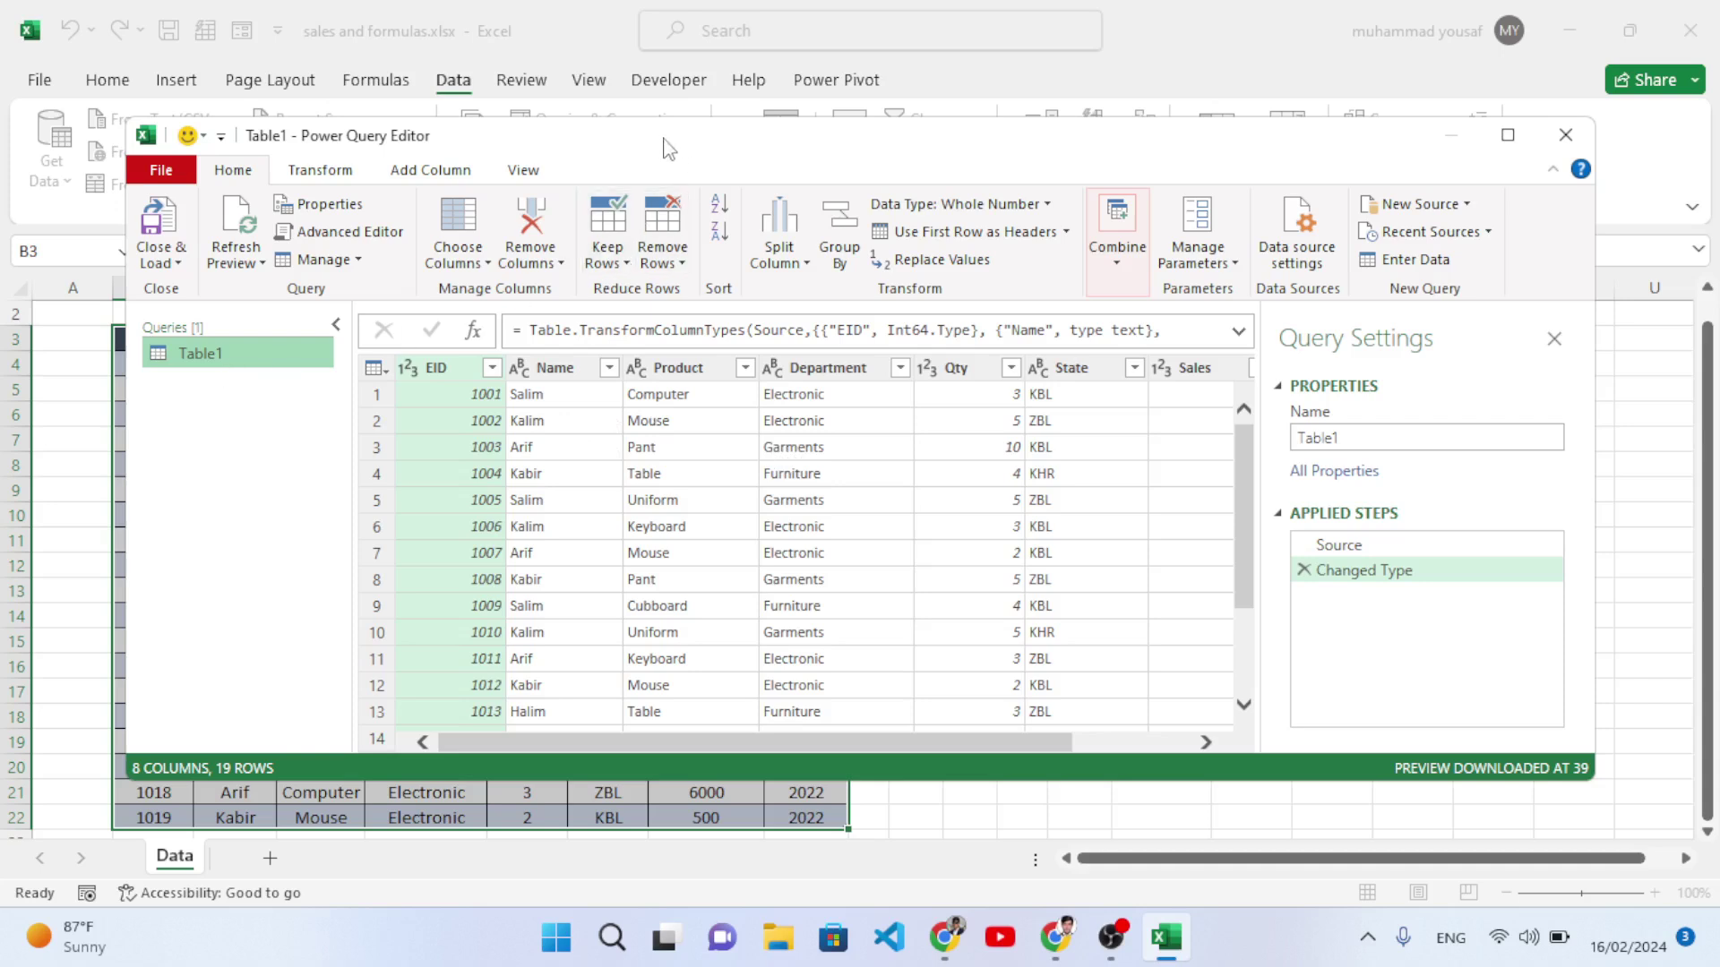
Duplicate Table1, then duplicate Table1 (2), producing Table1 (2) and Table1 (3).
mouse_move(664, 146)
mouse_down()
mouse_move(756, 142)
mouse_move(655, 146)
mouse_up()
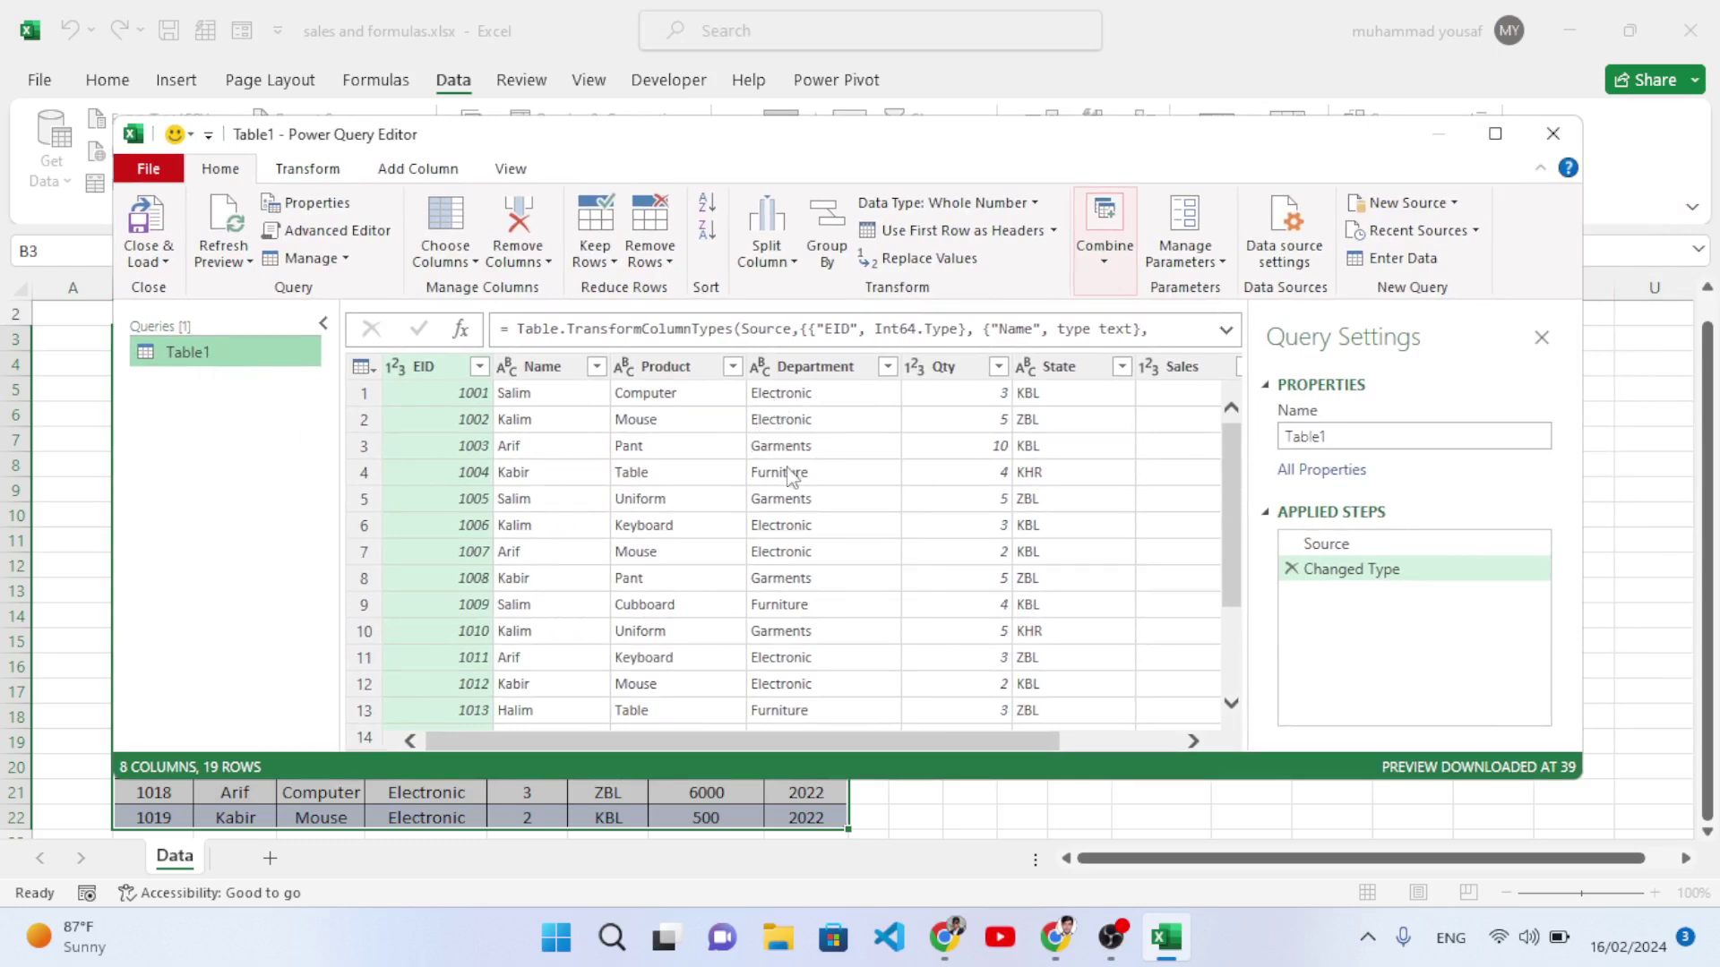
right_click(206, 354)
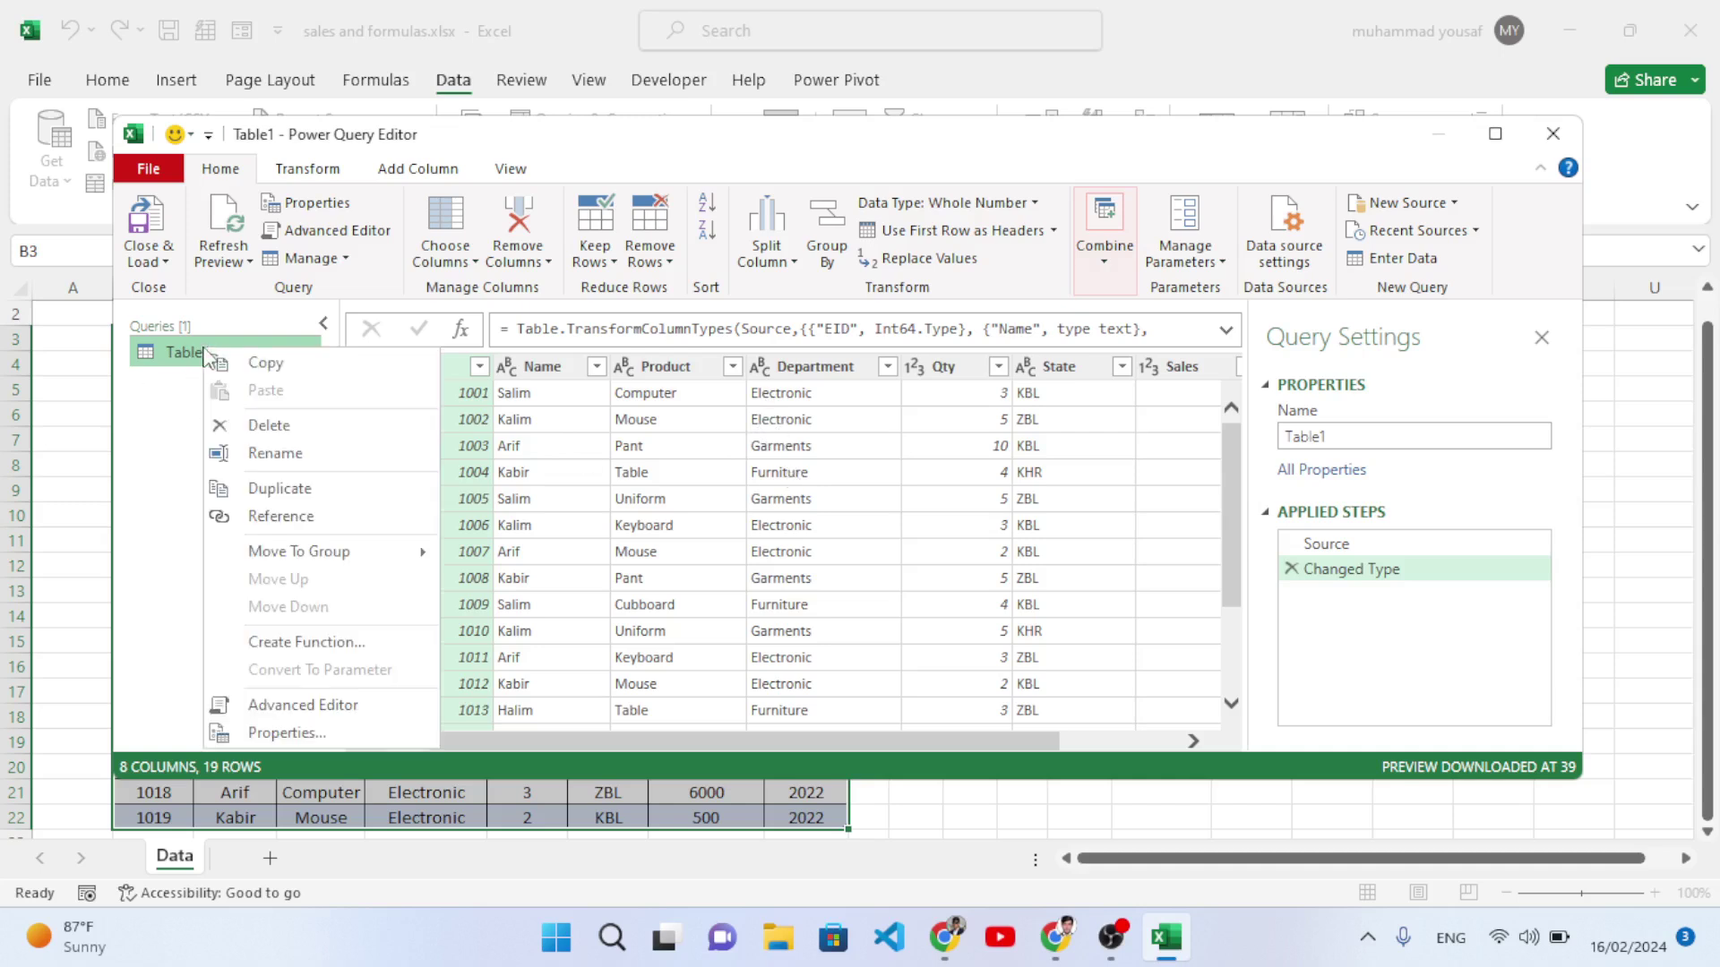
click(285, 489)
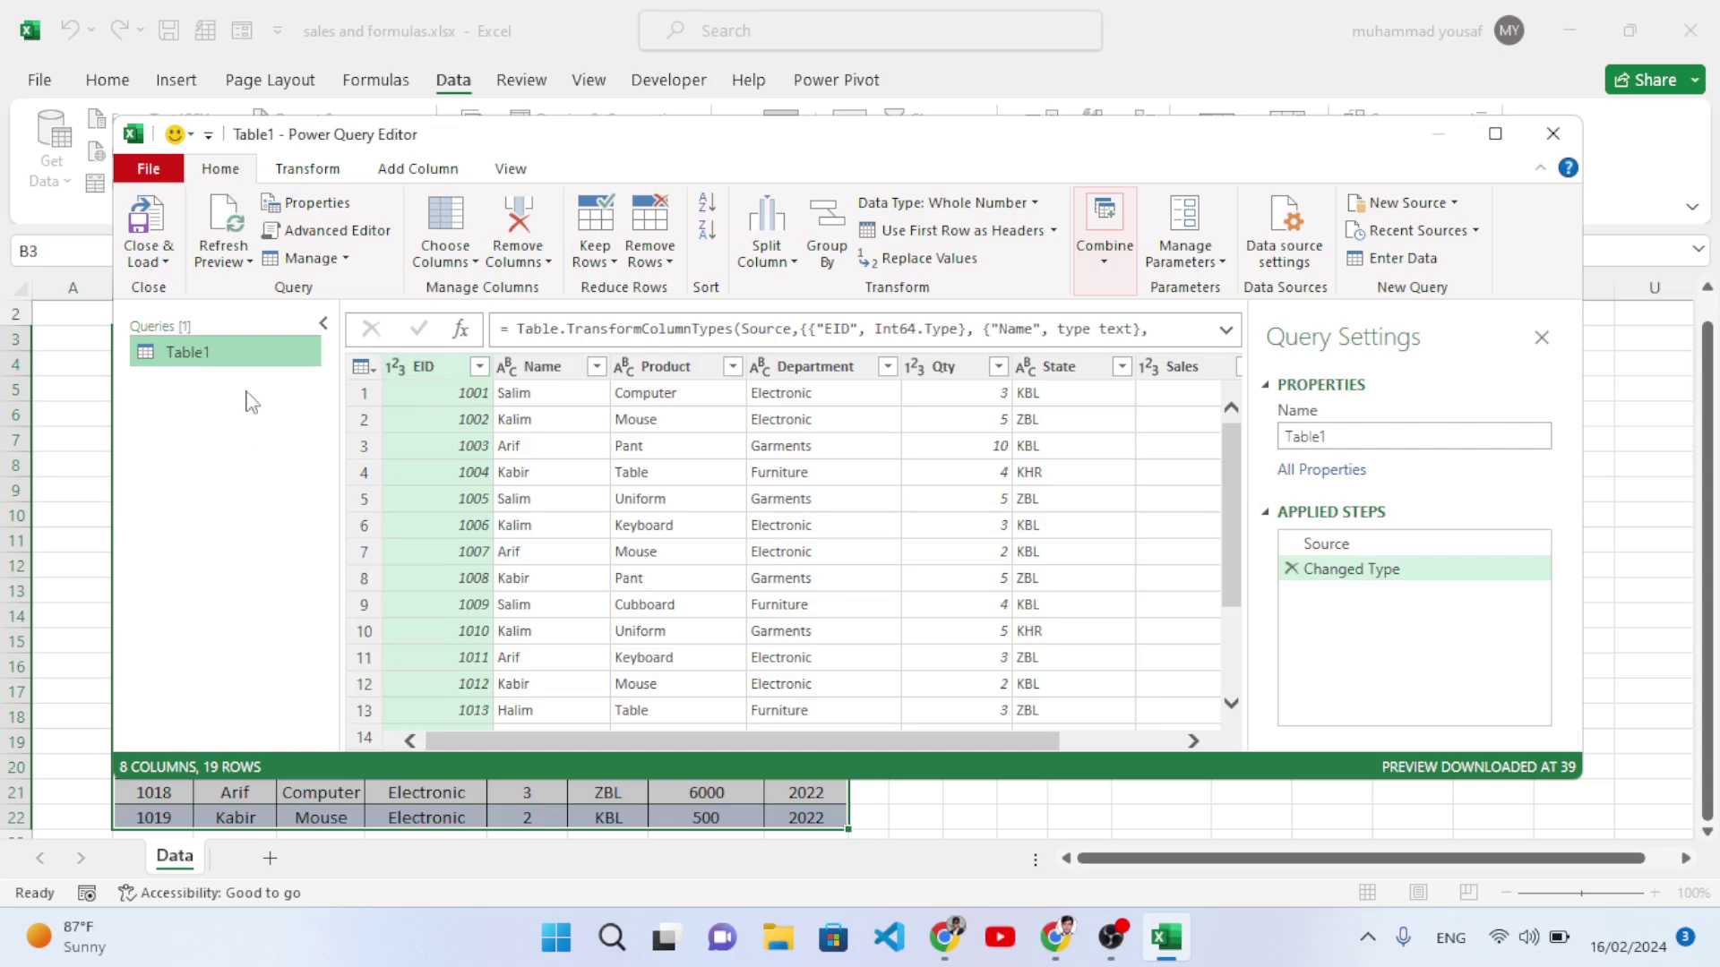
right_click(223, 383)
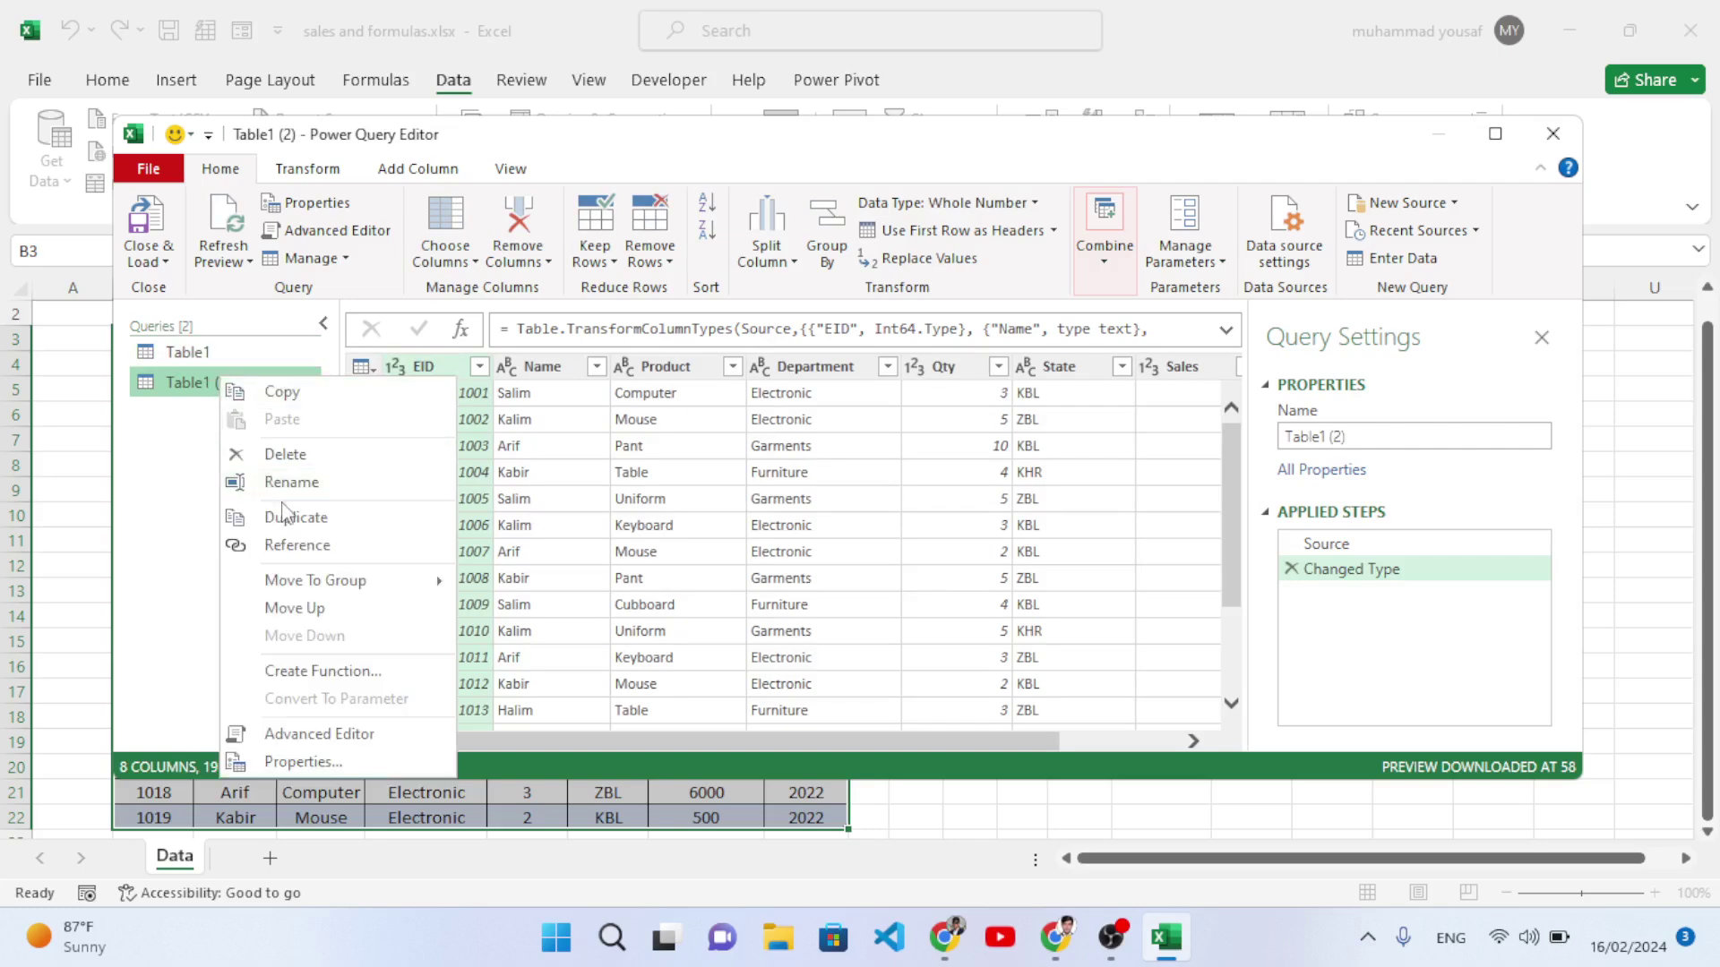
key(Escape)
right_click(185, 383)
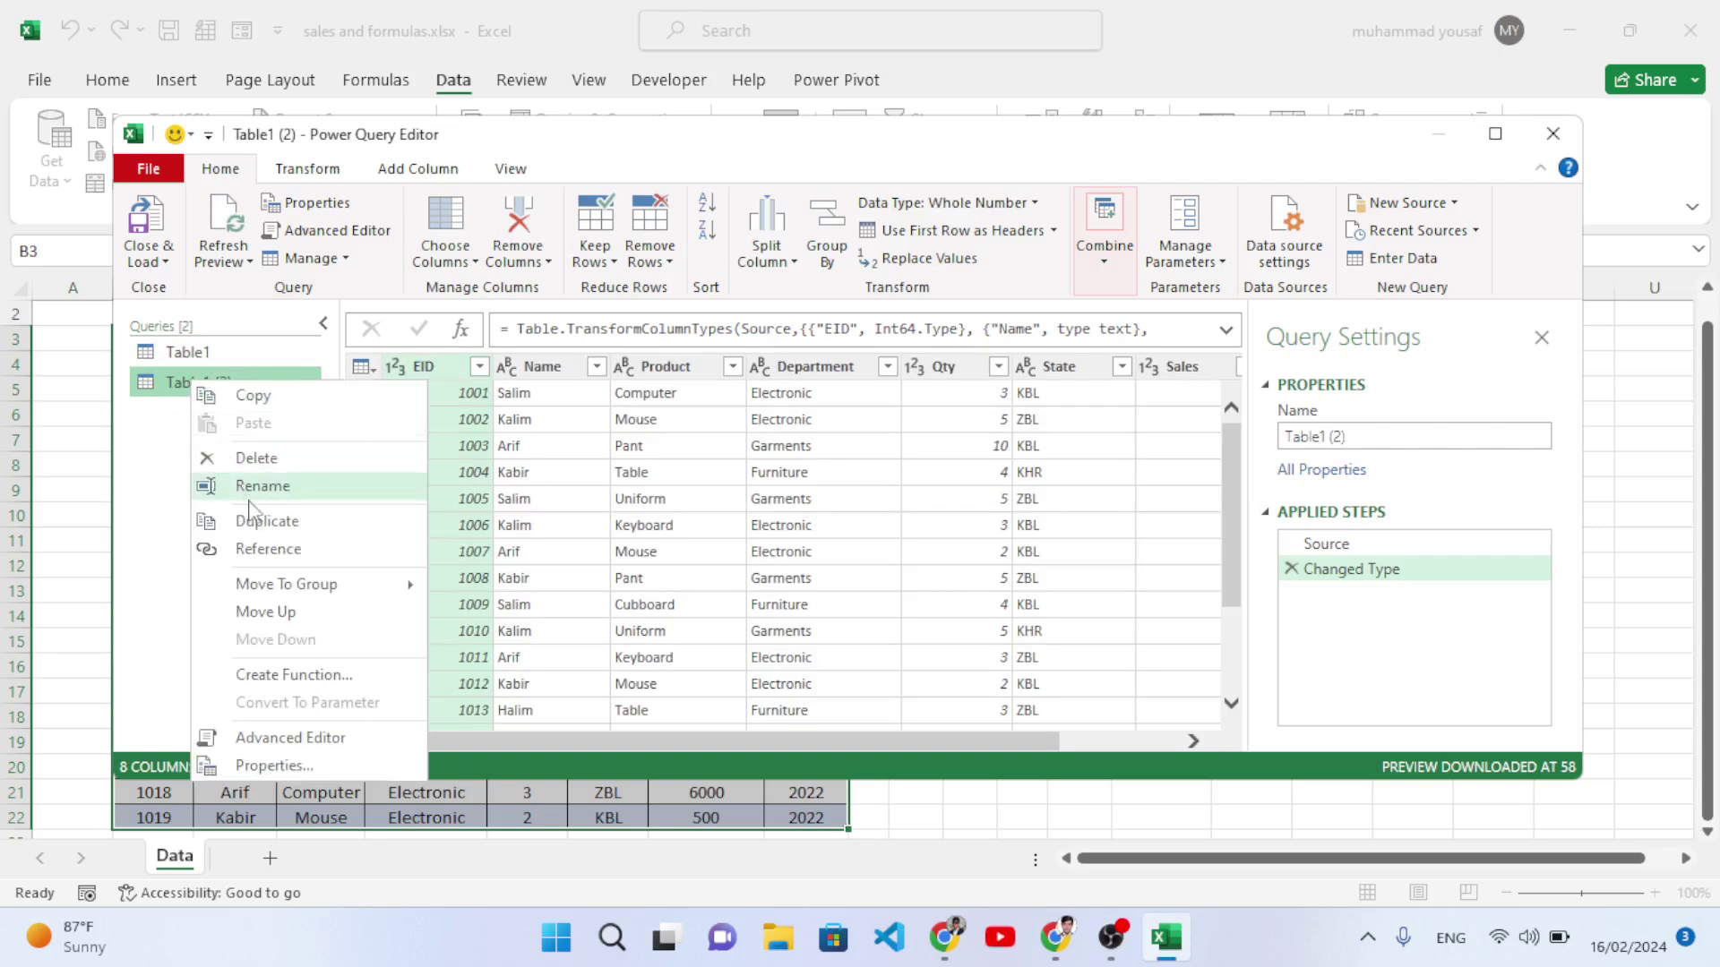
click(260, 520)
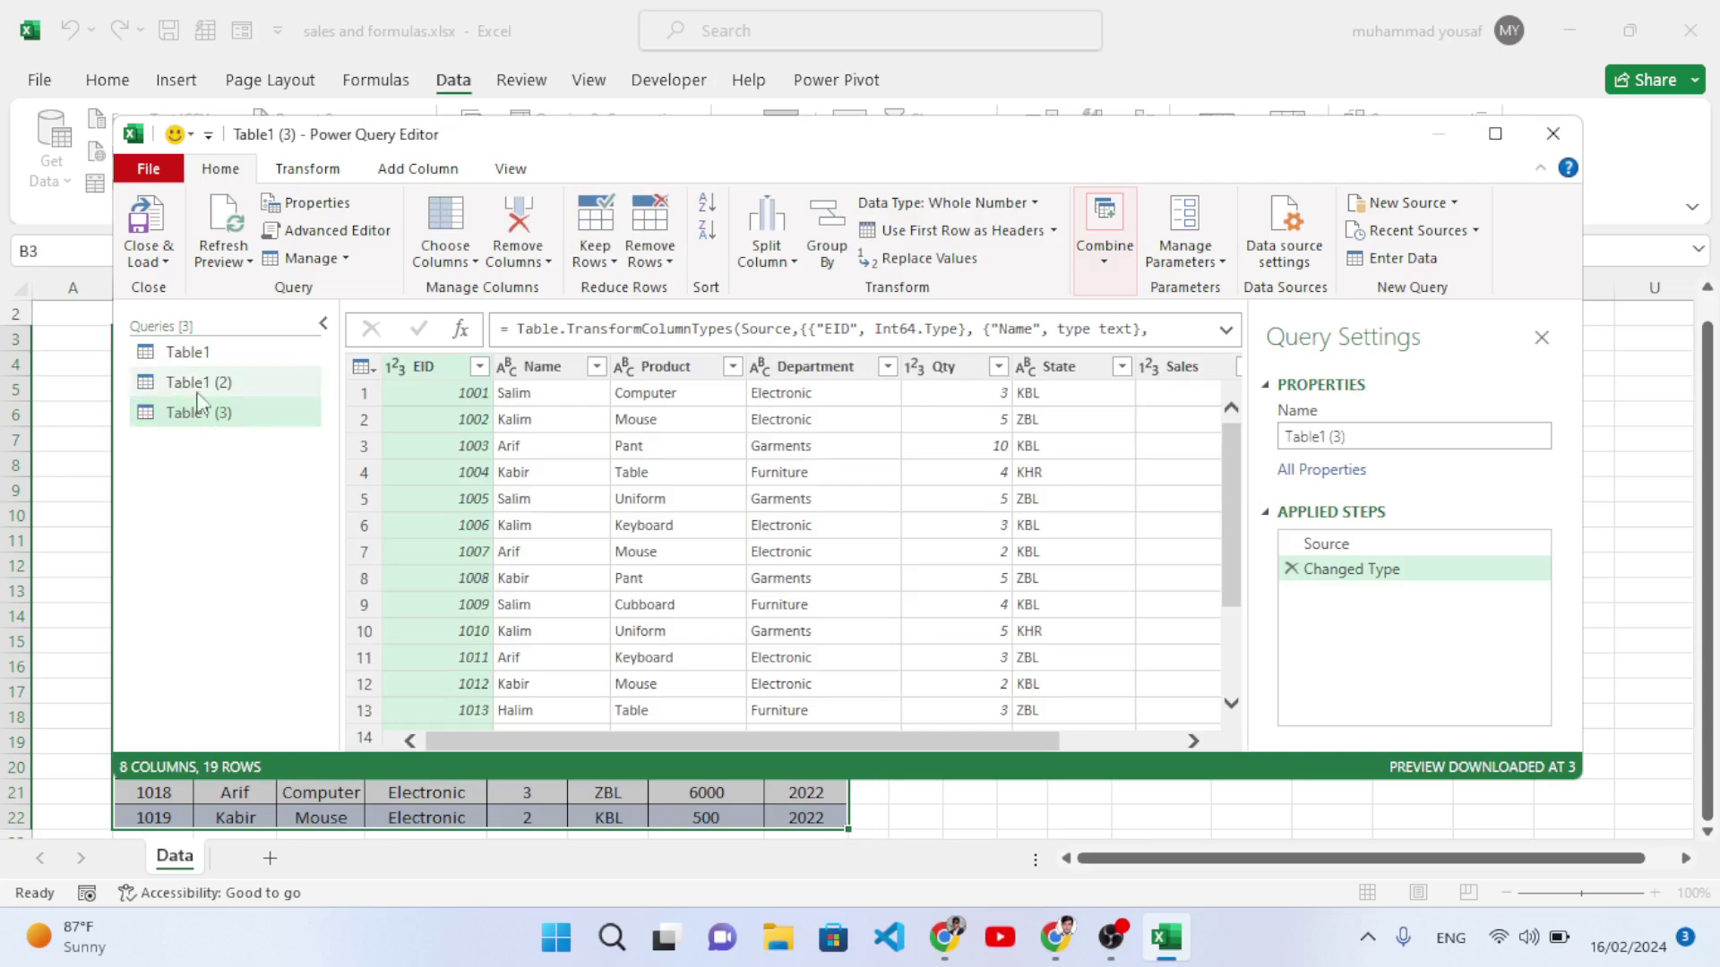
Rename the original Table1 query to Electronic.
click(205, 355)
click(200, 383)
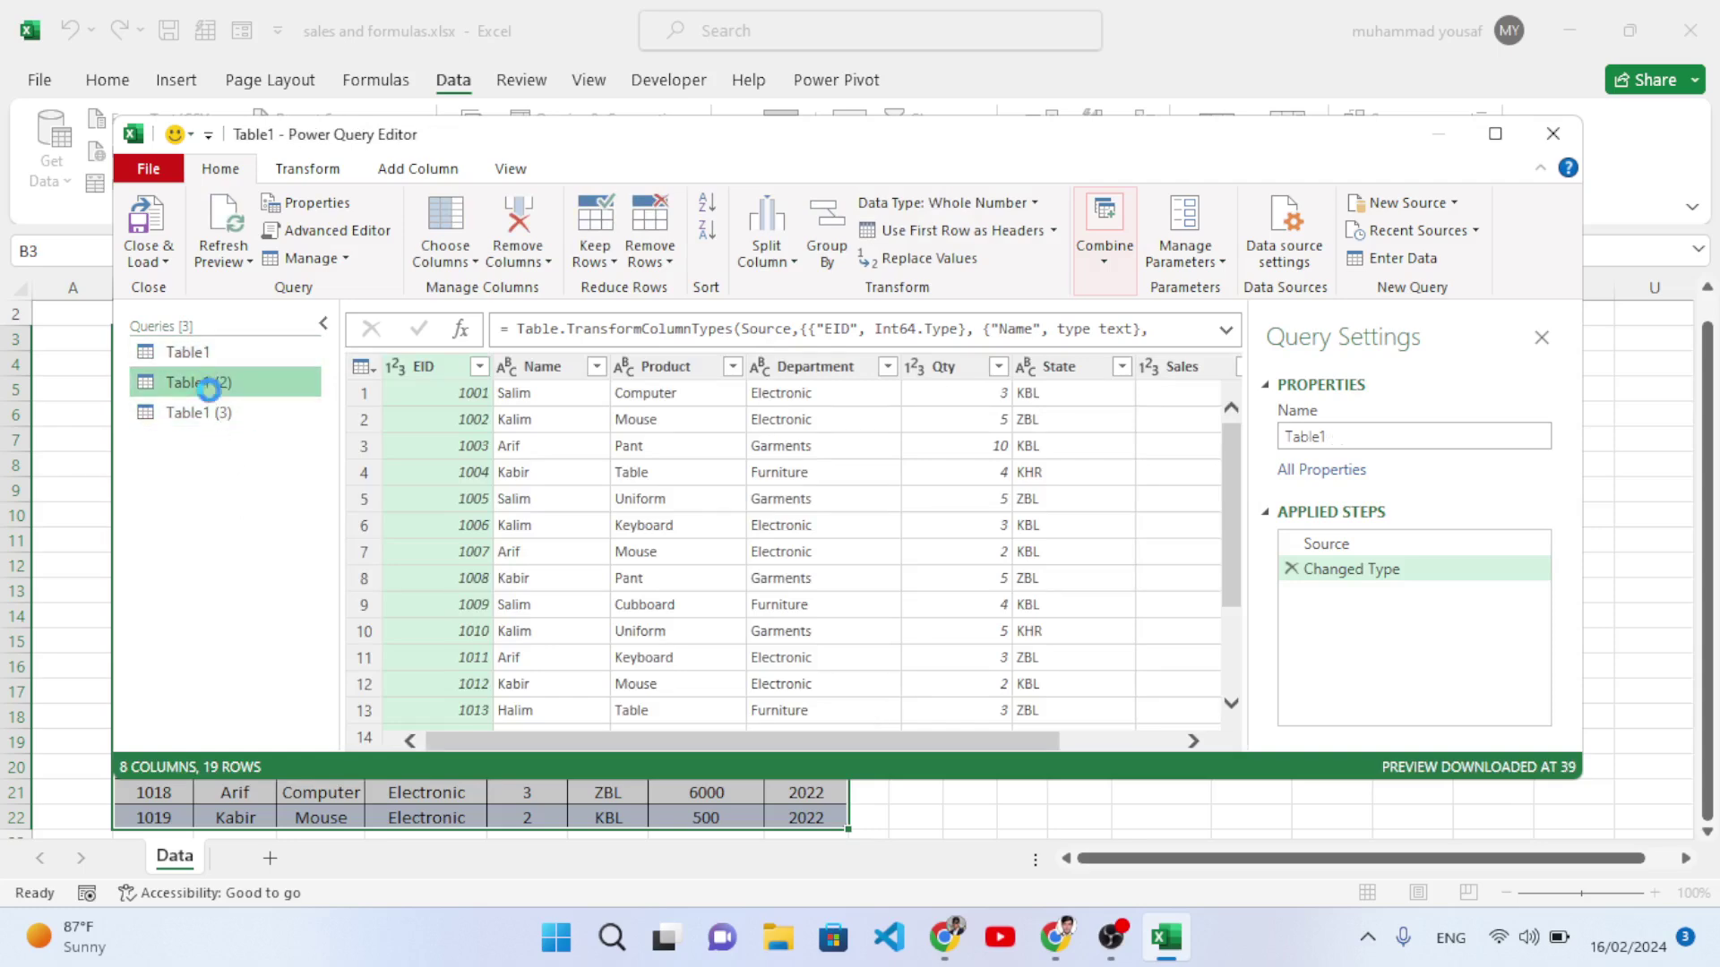
click(208, 412)
click(197, 355)
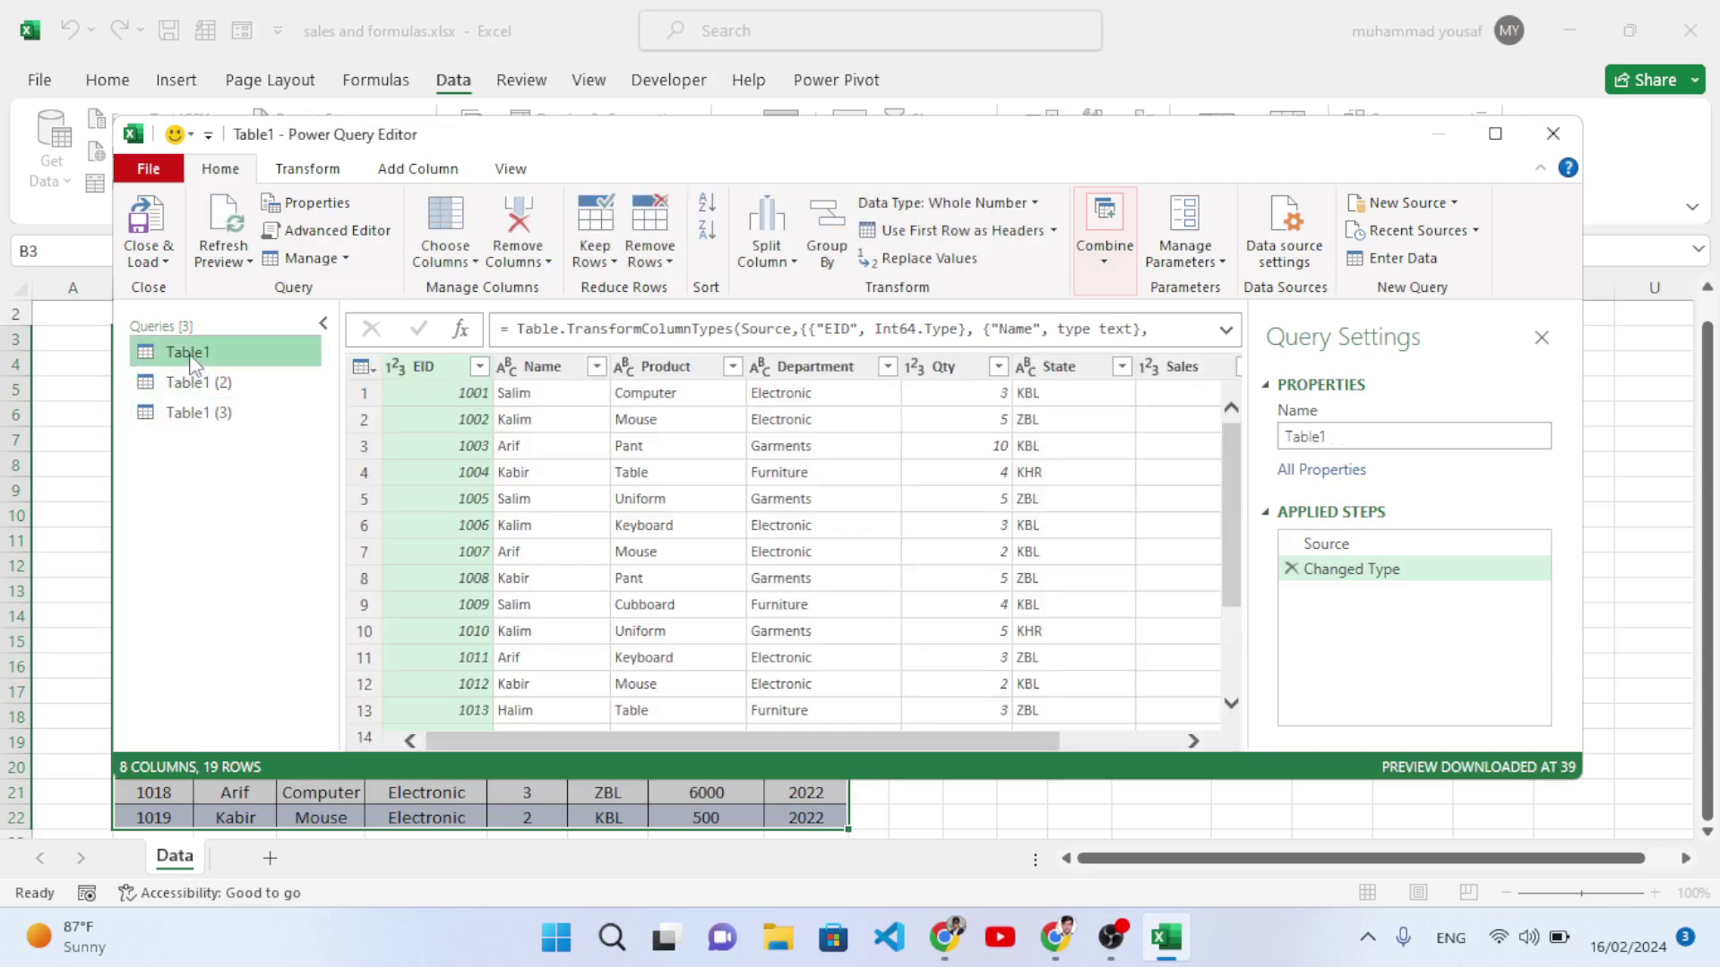
right_click(190, 353)
click(240, 460)
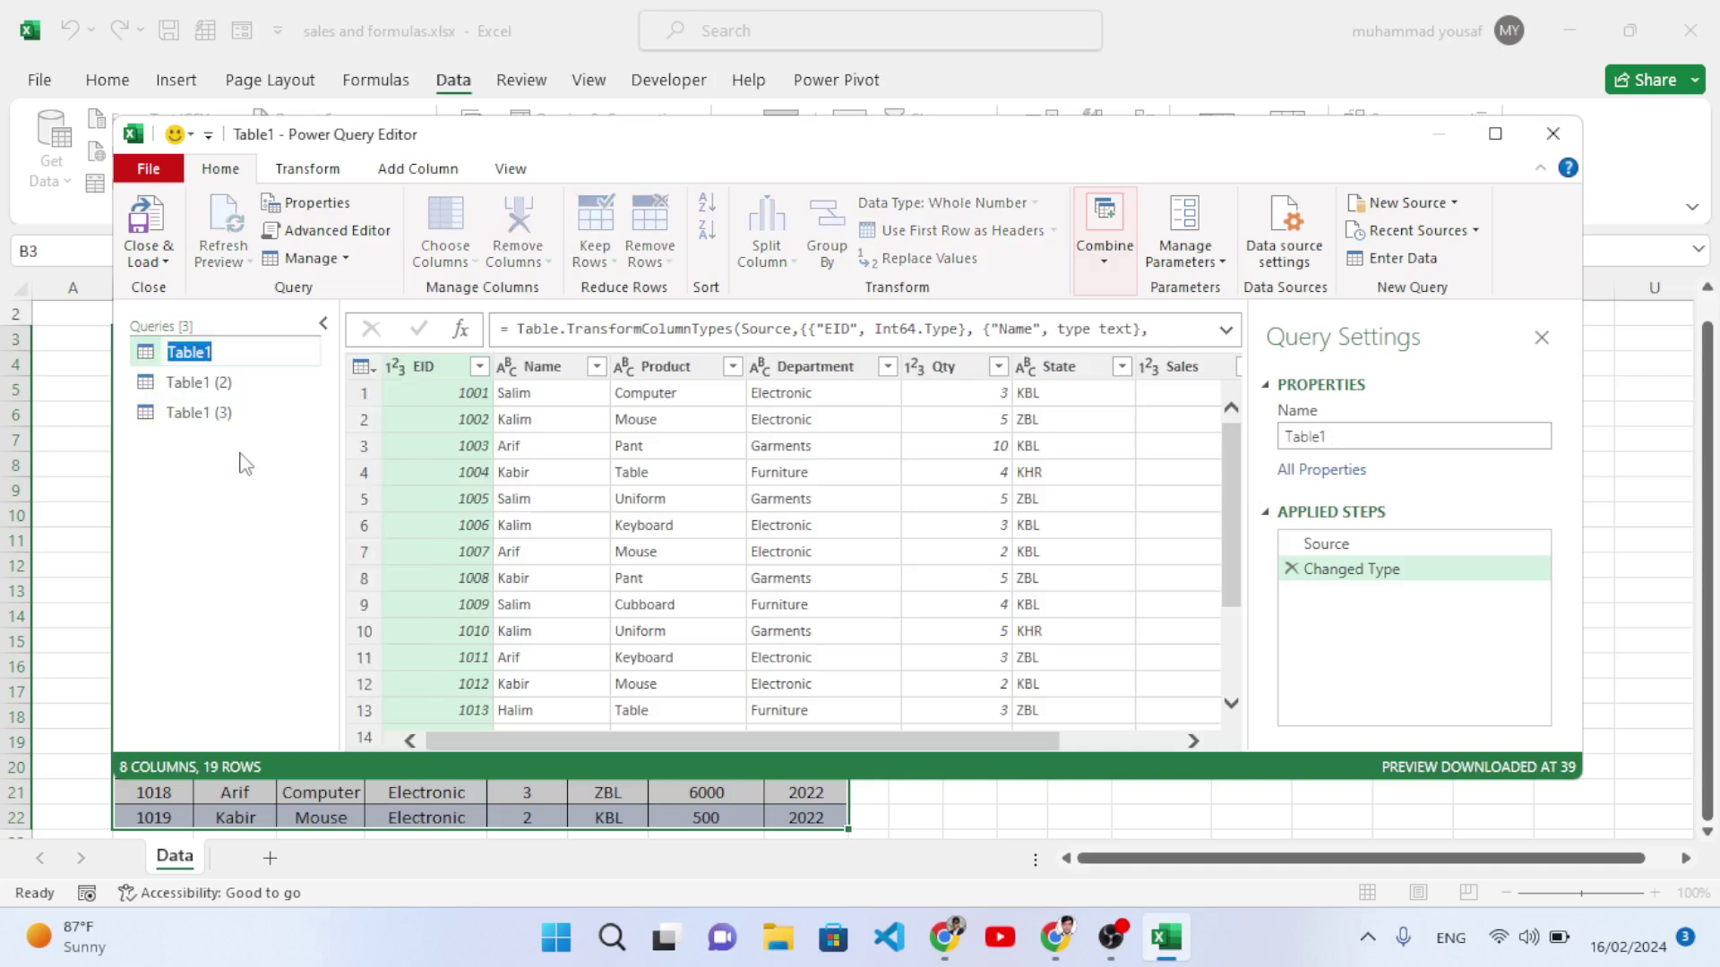
text(Electronic)
key(Return)
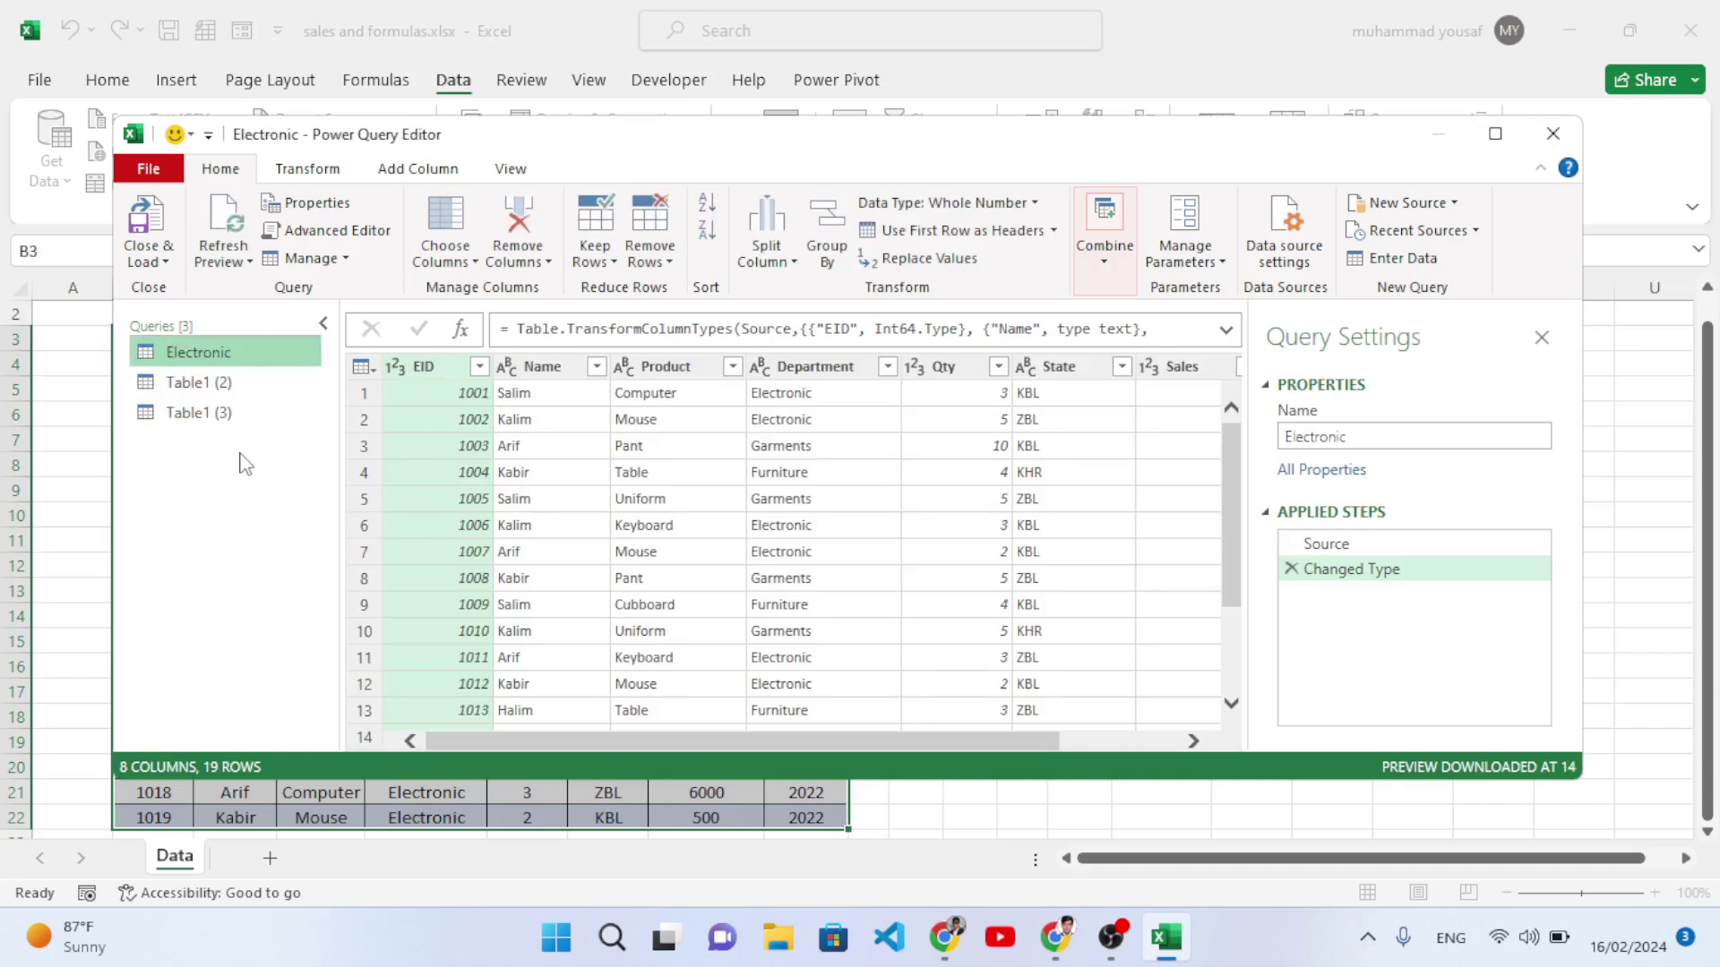
Rename the Table1 (2) query to Garments.
click(227, 387)
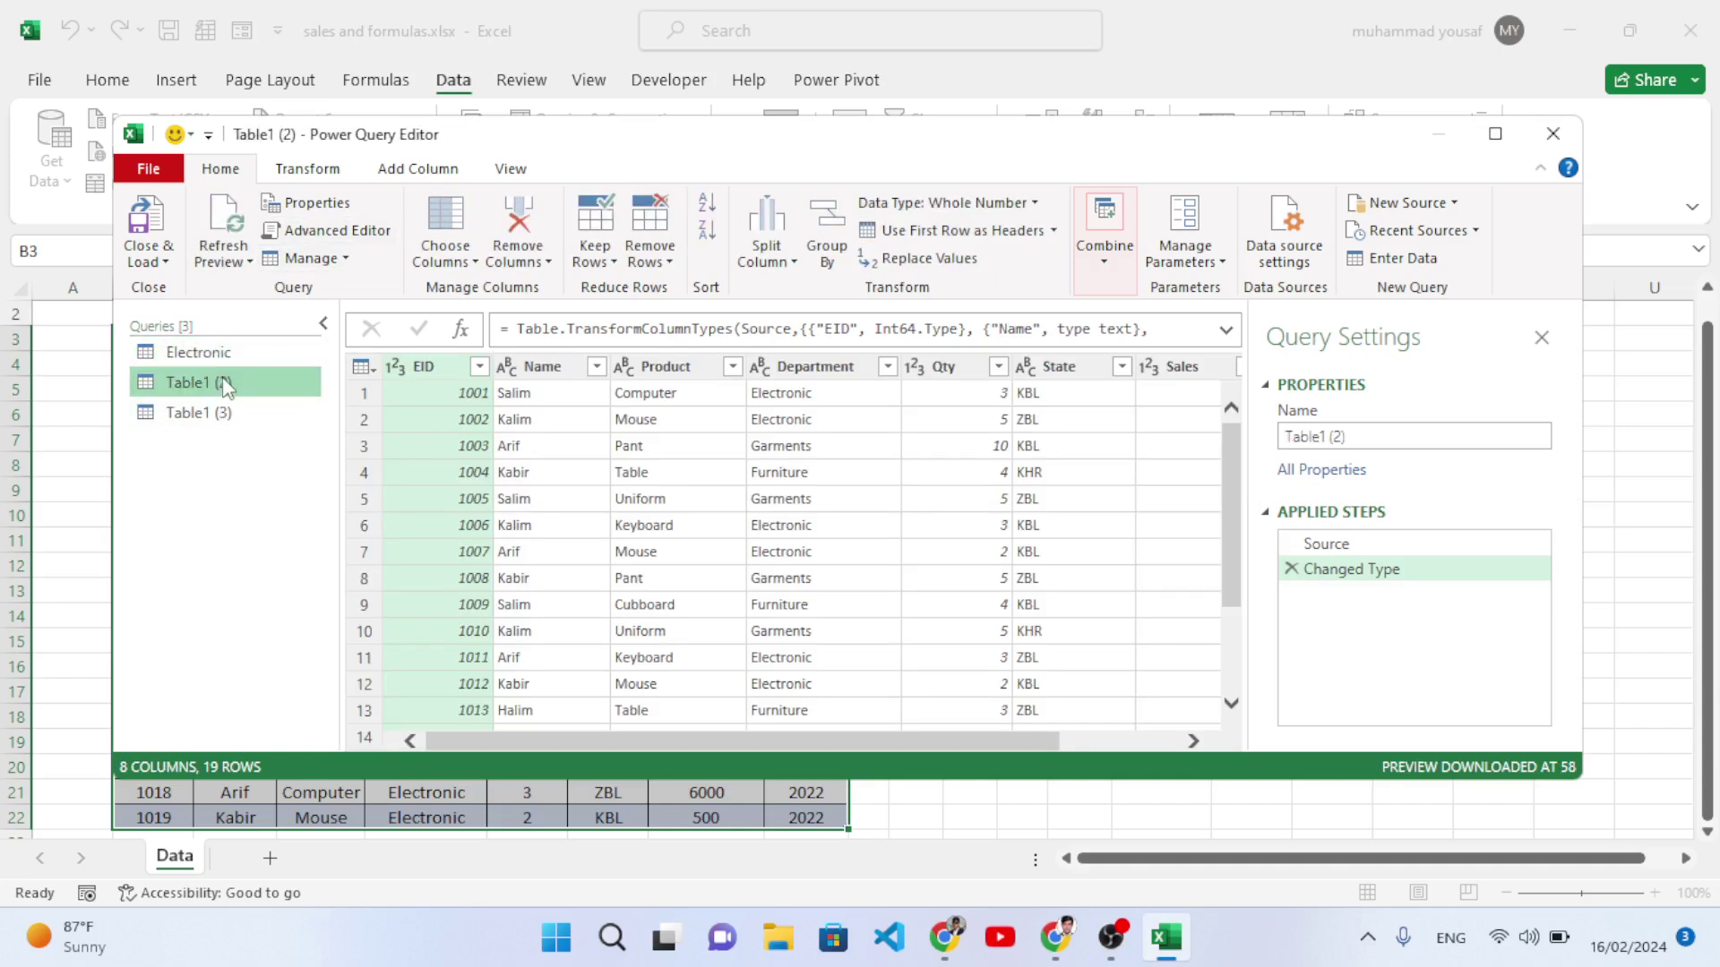
right_click(222, 387)
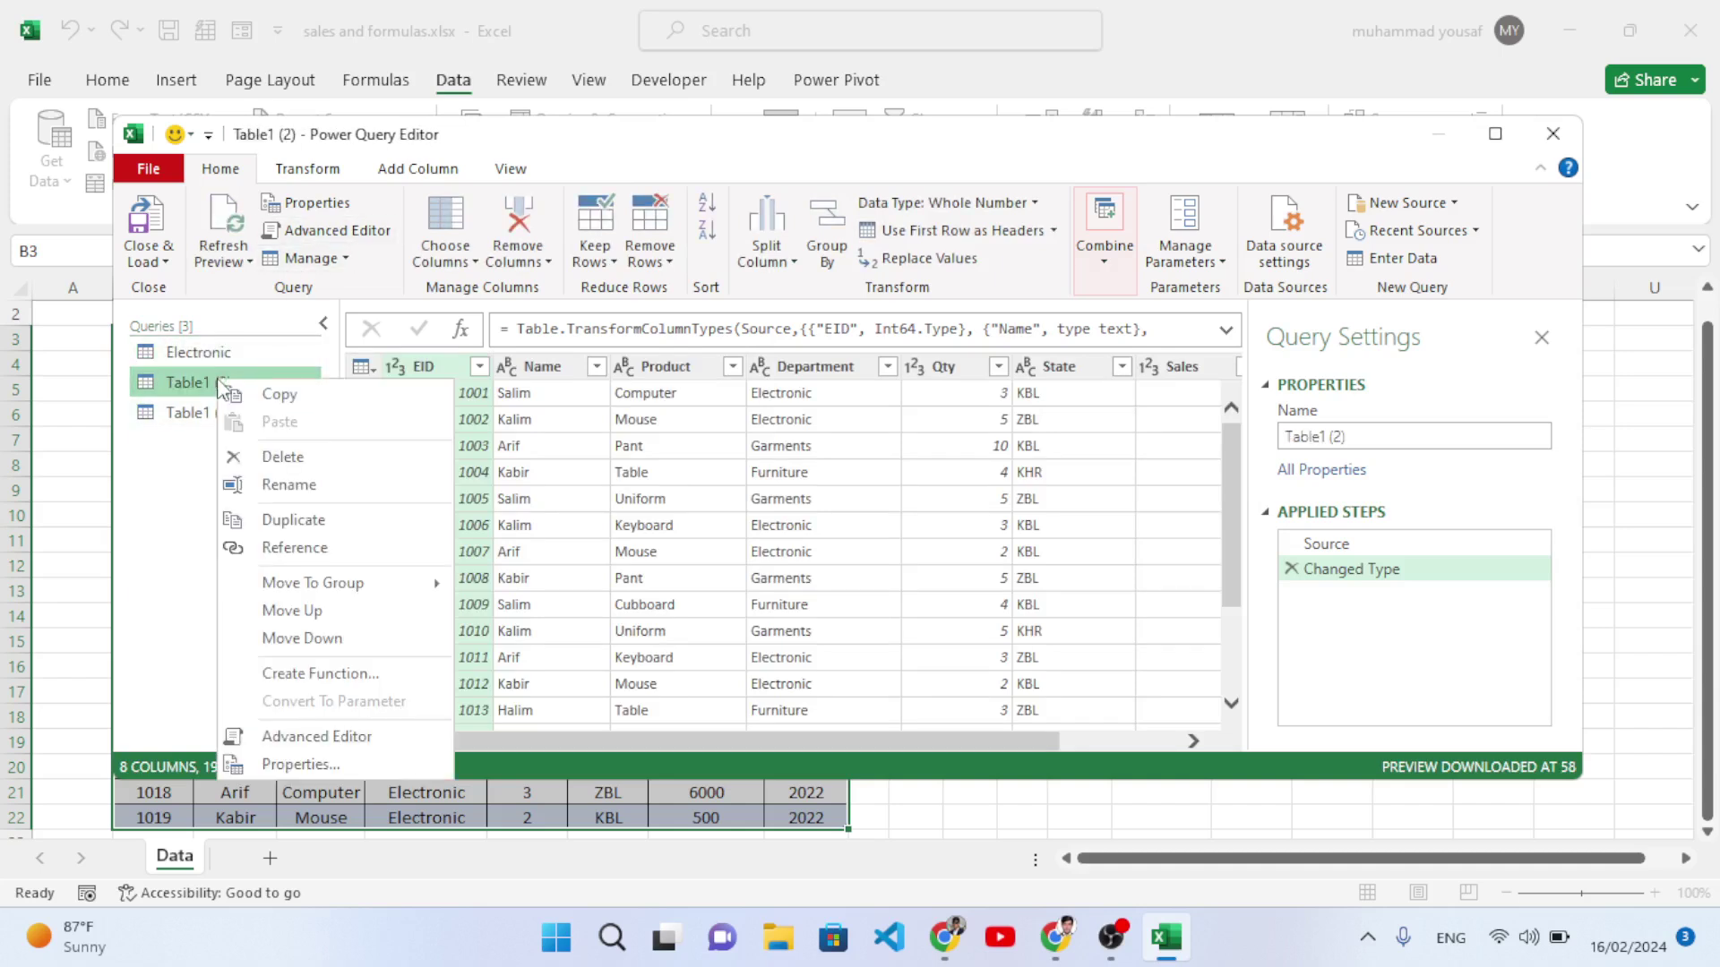
click(269, 491)
text(Garments)
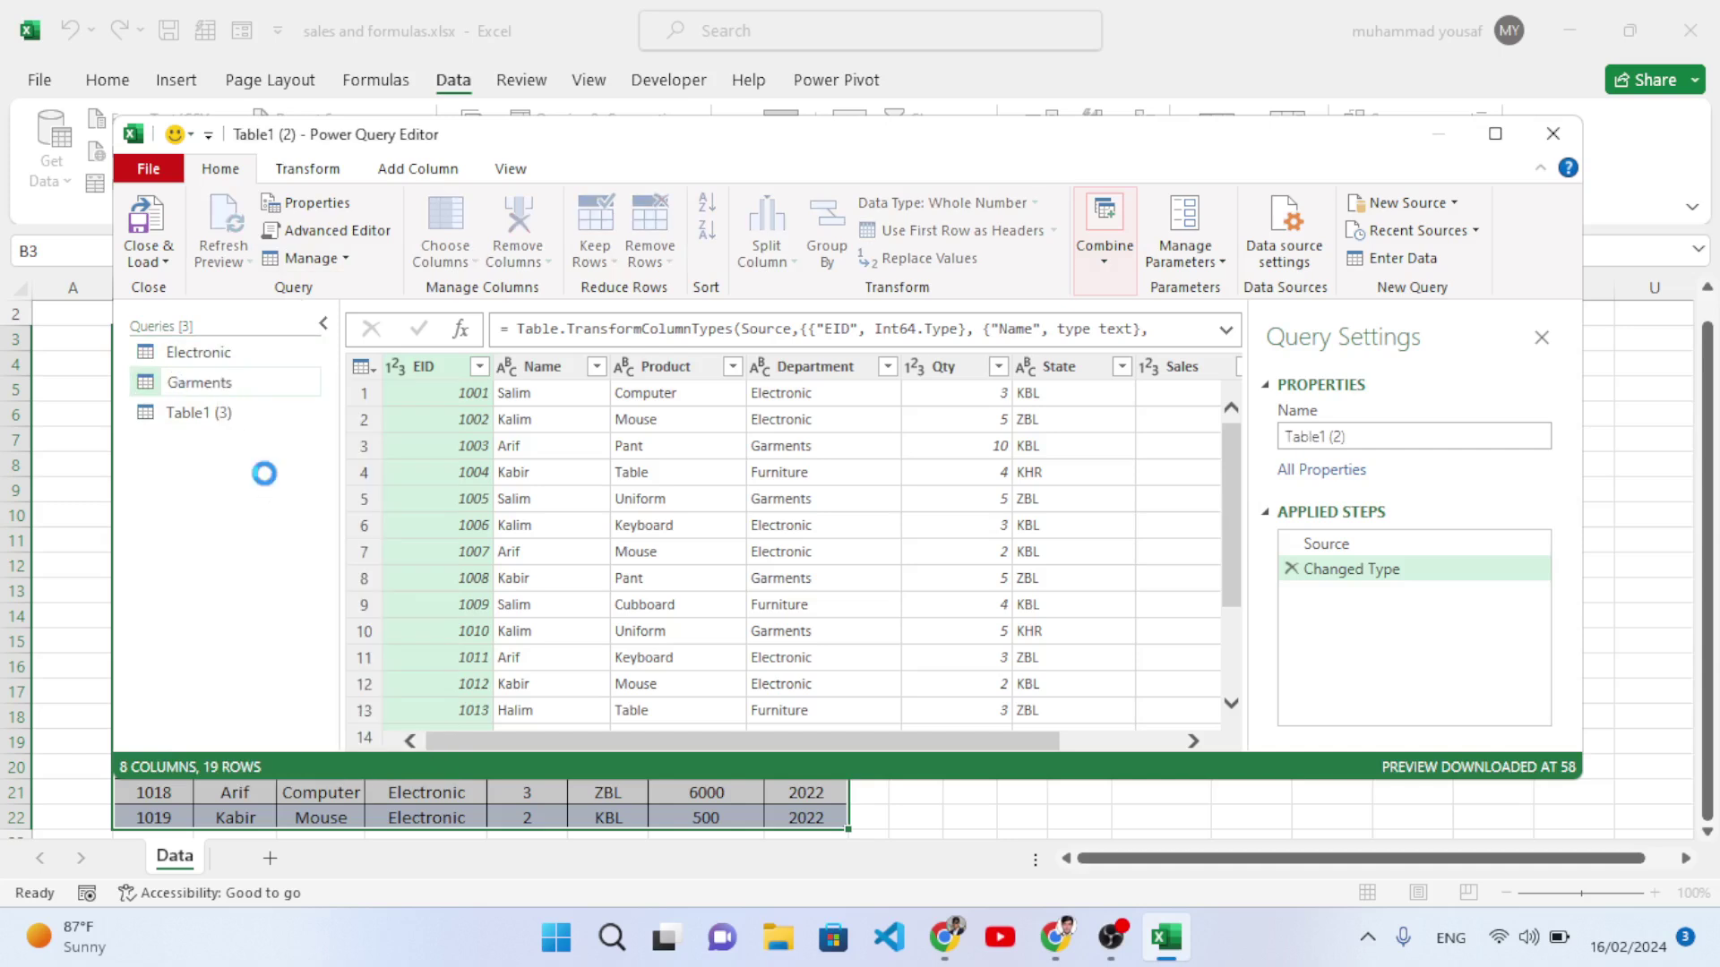
key(Return)
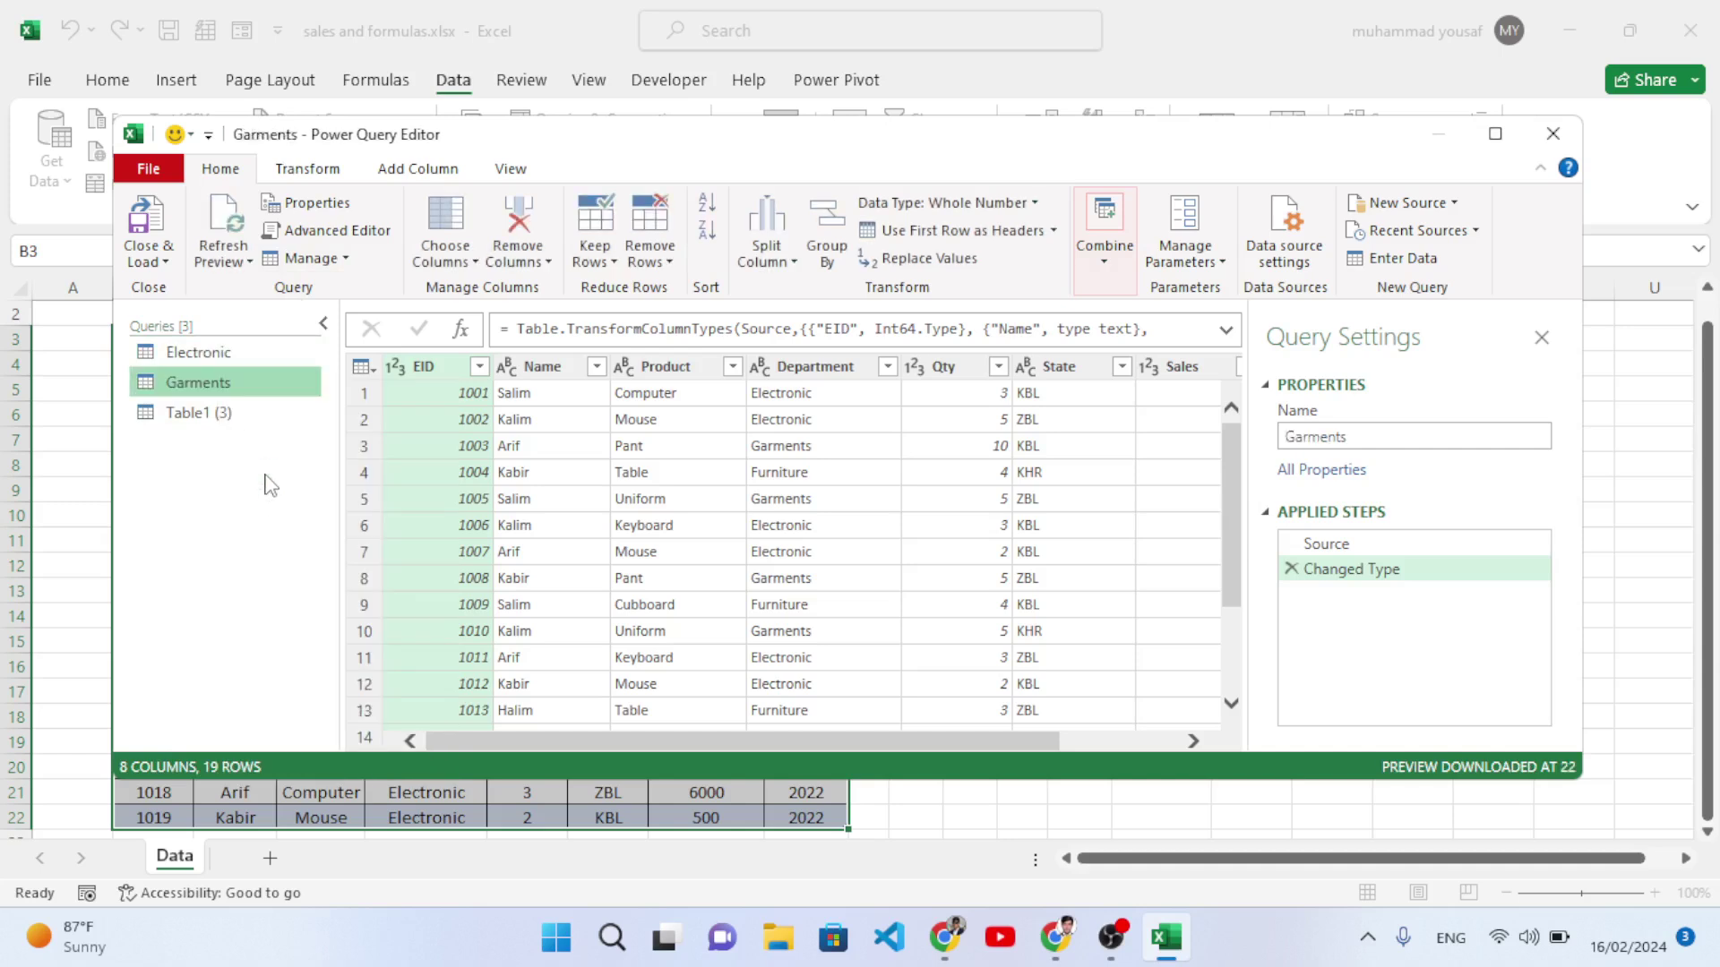
Rename the Table1 (3) query to Furniture.
click(190, 413)
right_click(198, 411)
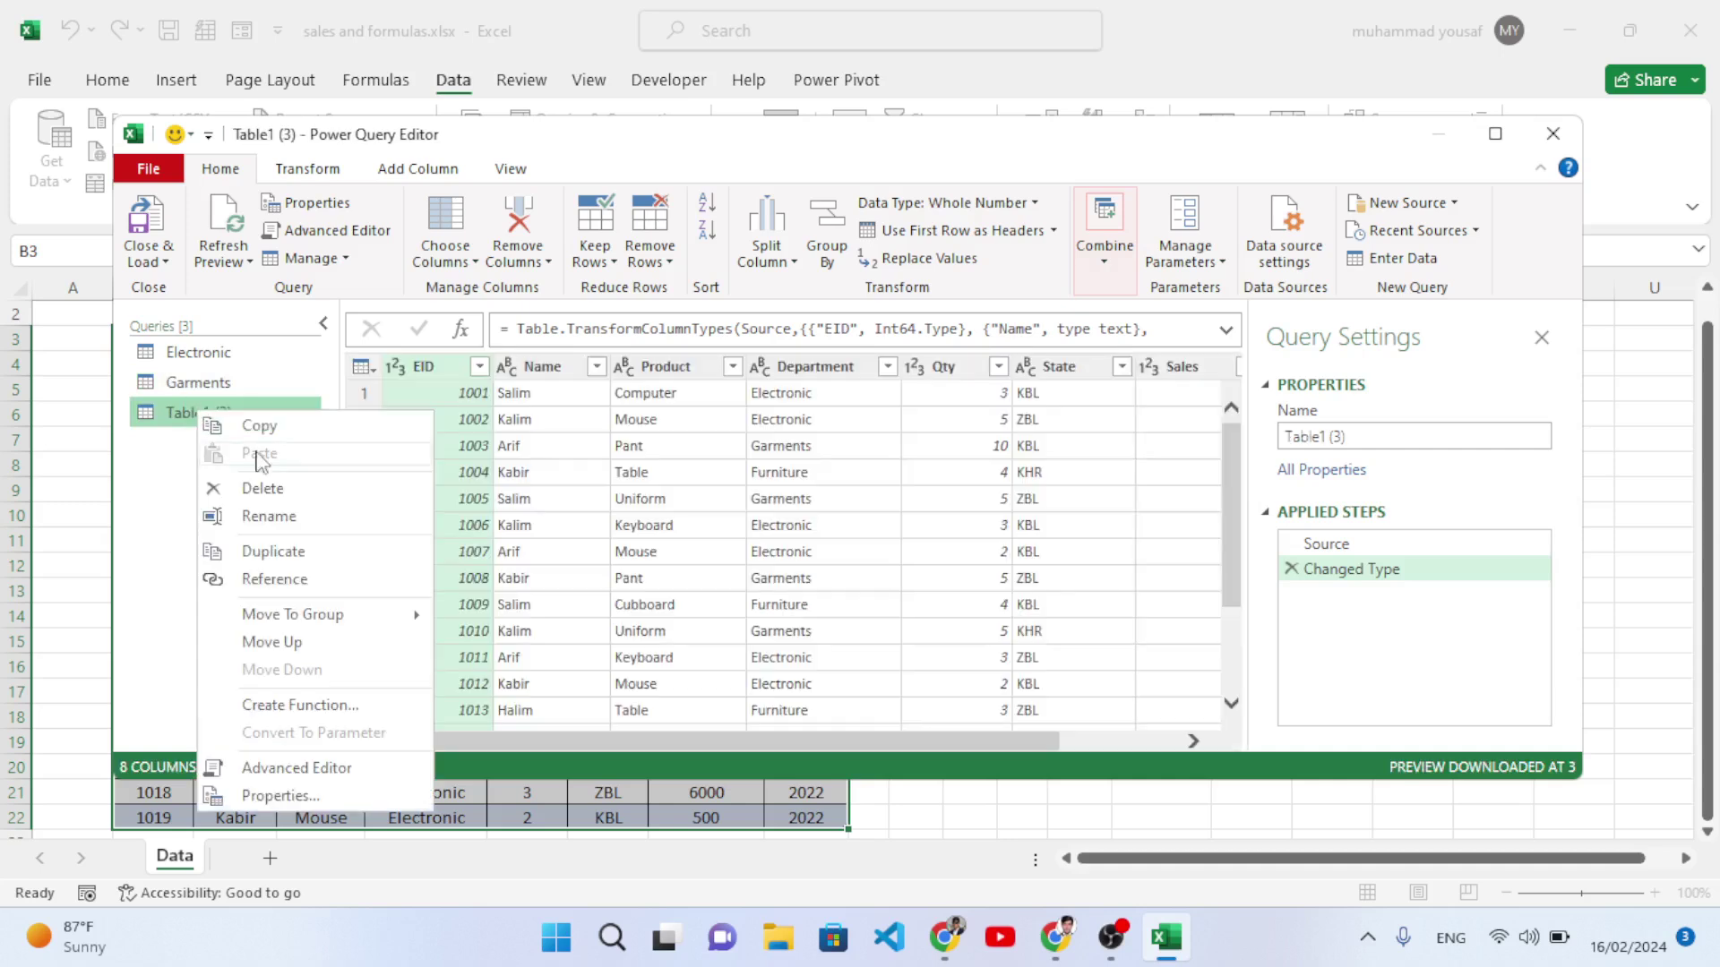
click(271, 519)
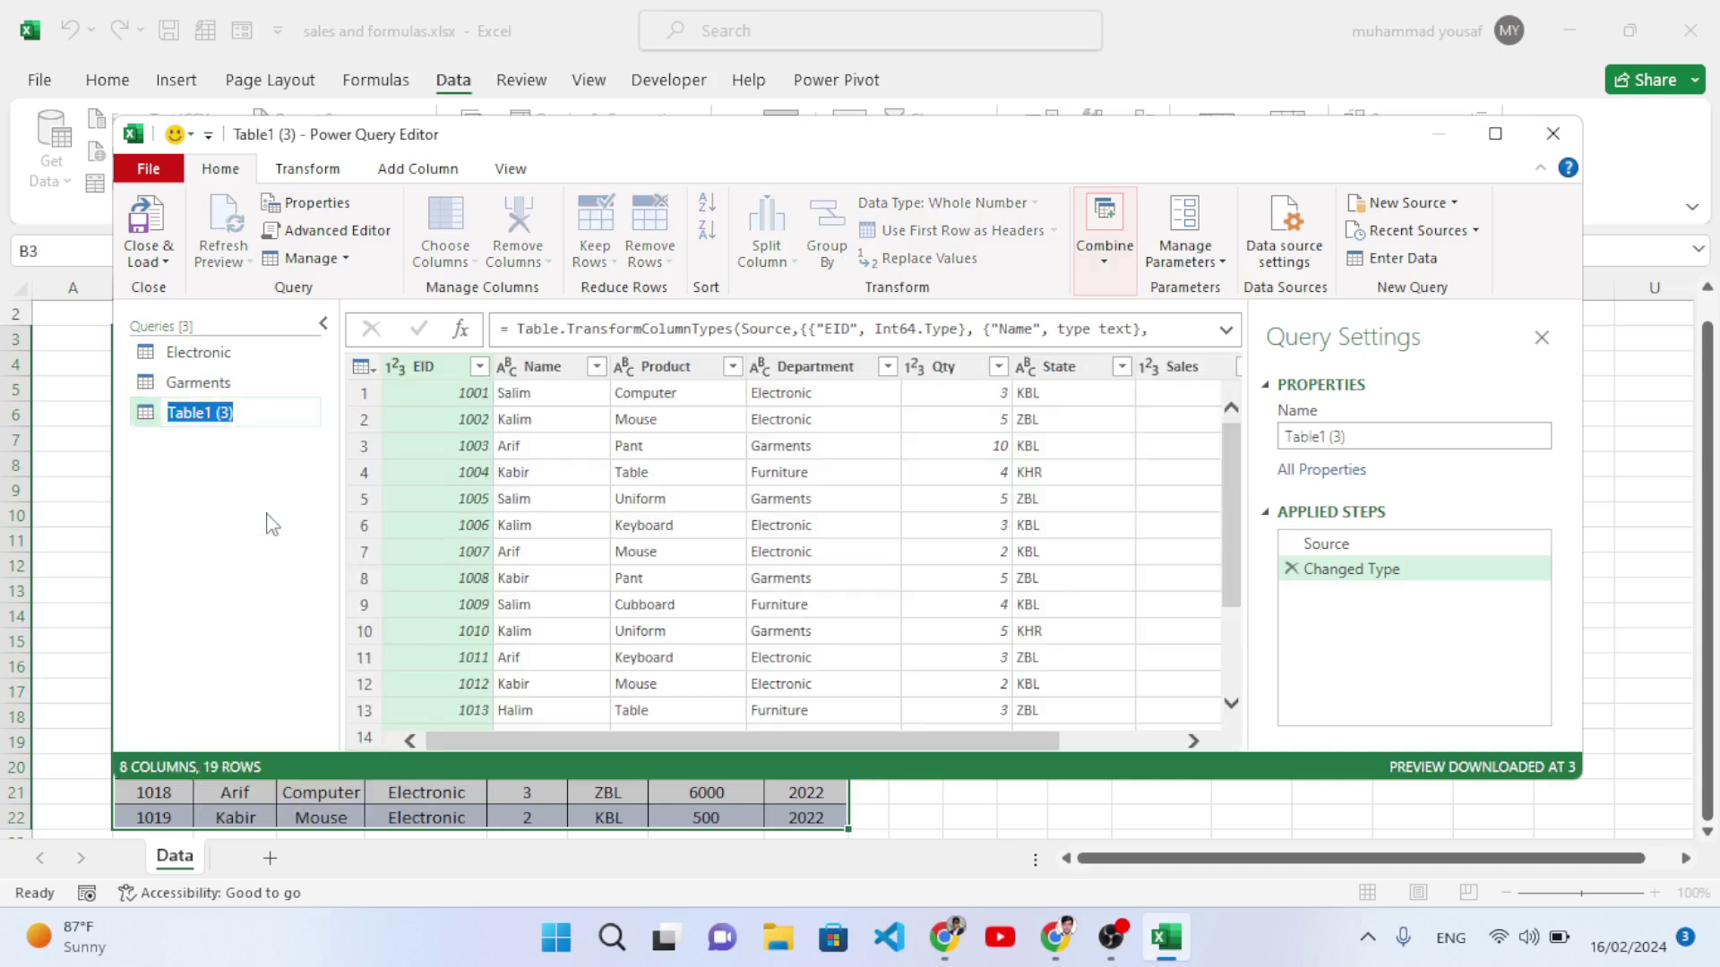
text(Furniture)
key(Return)
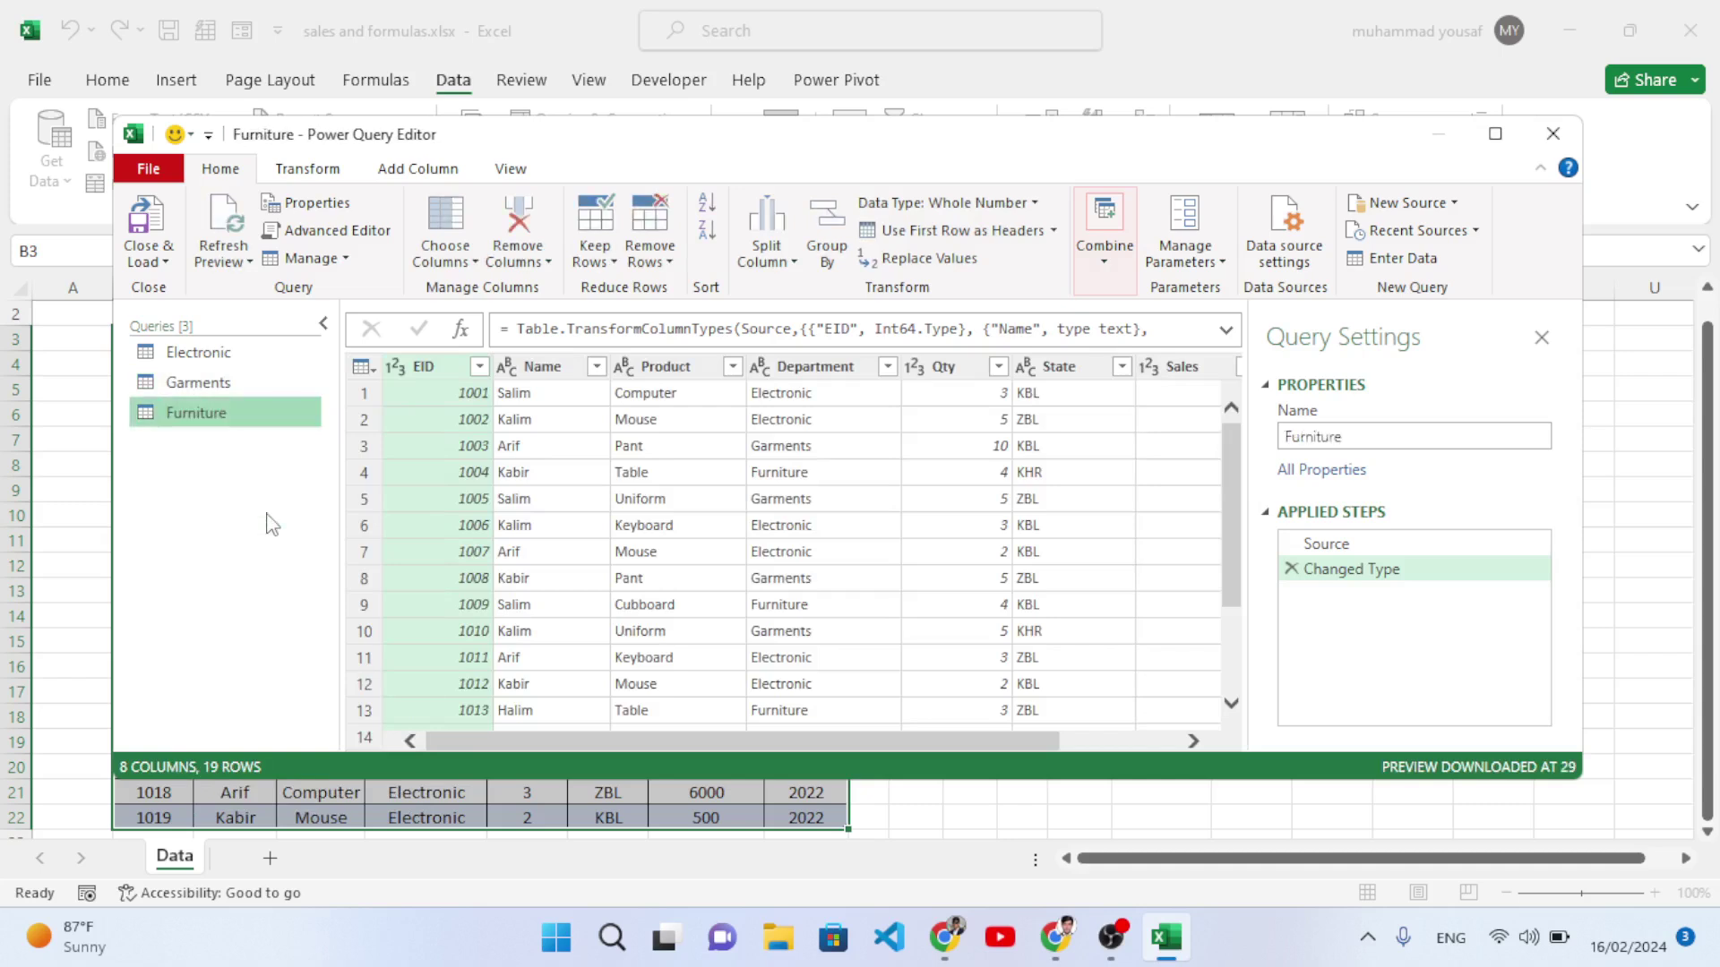
Filter the Electronic query's Department column to Electronic only.
click(224, 353)
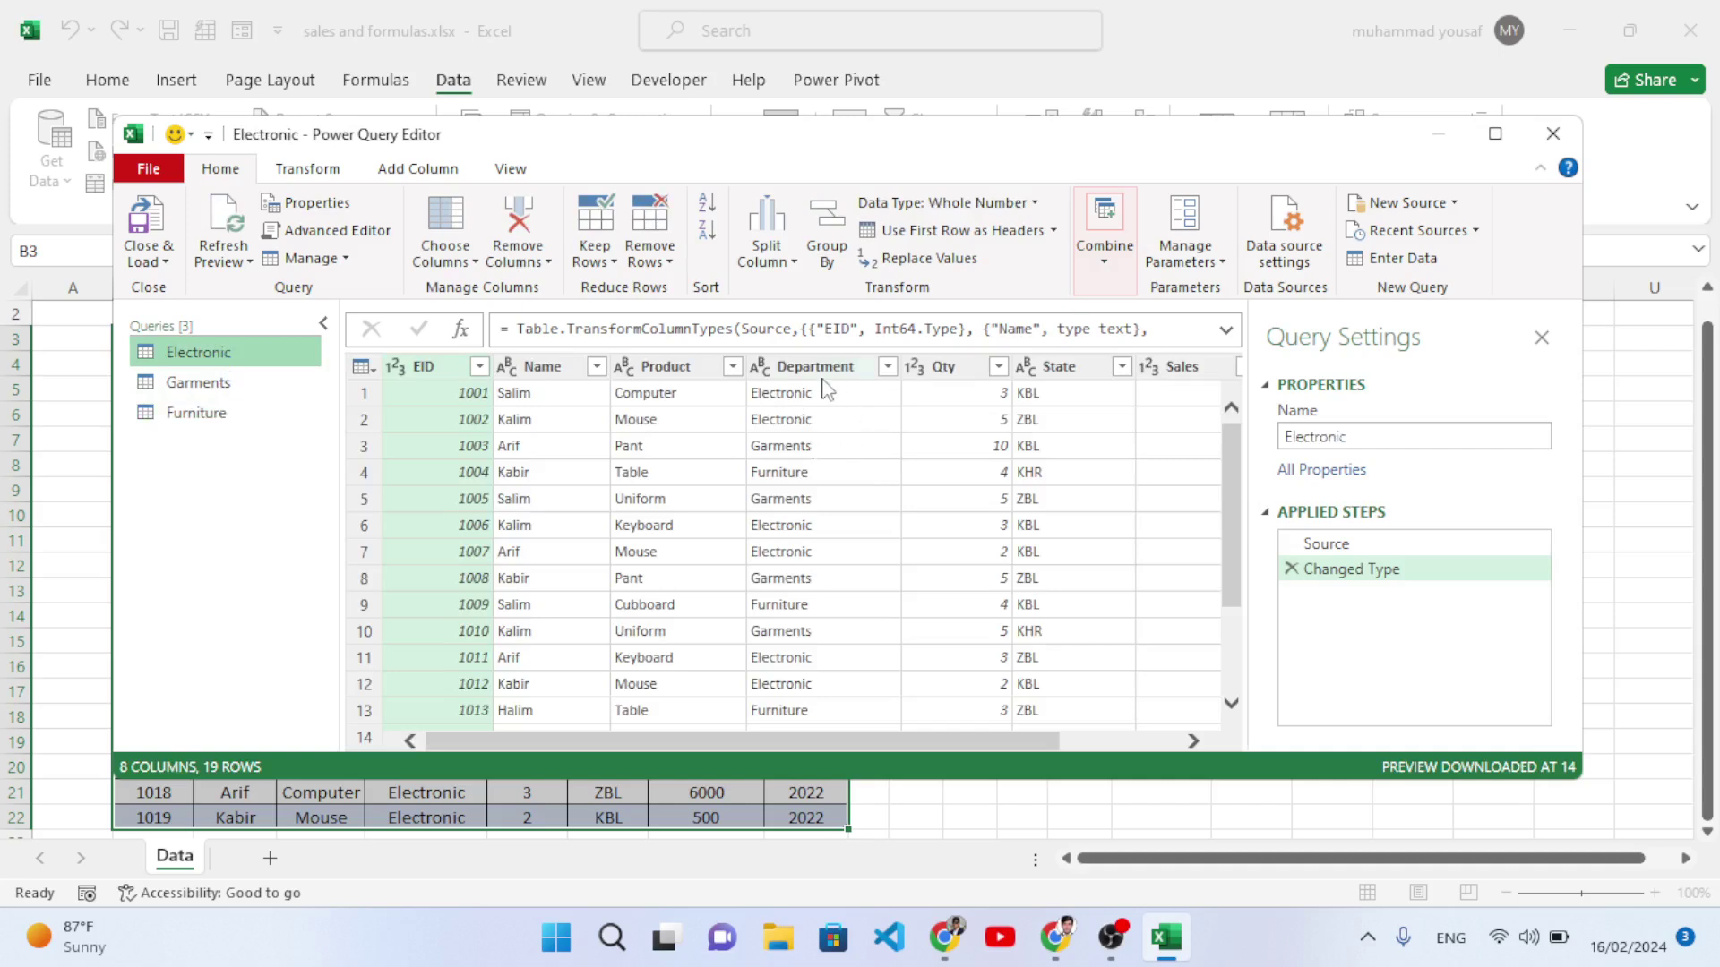
click(887, 367)
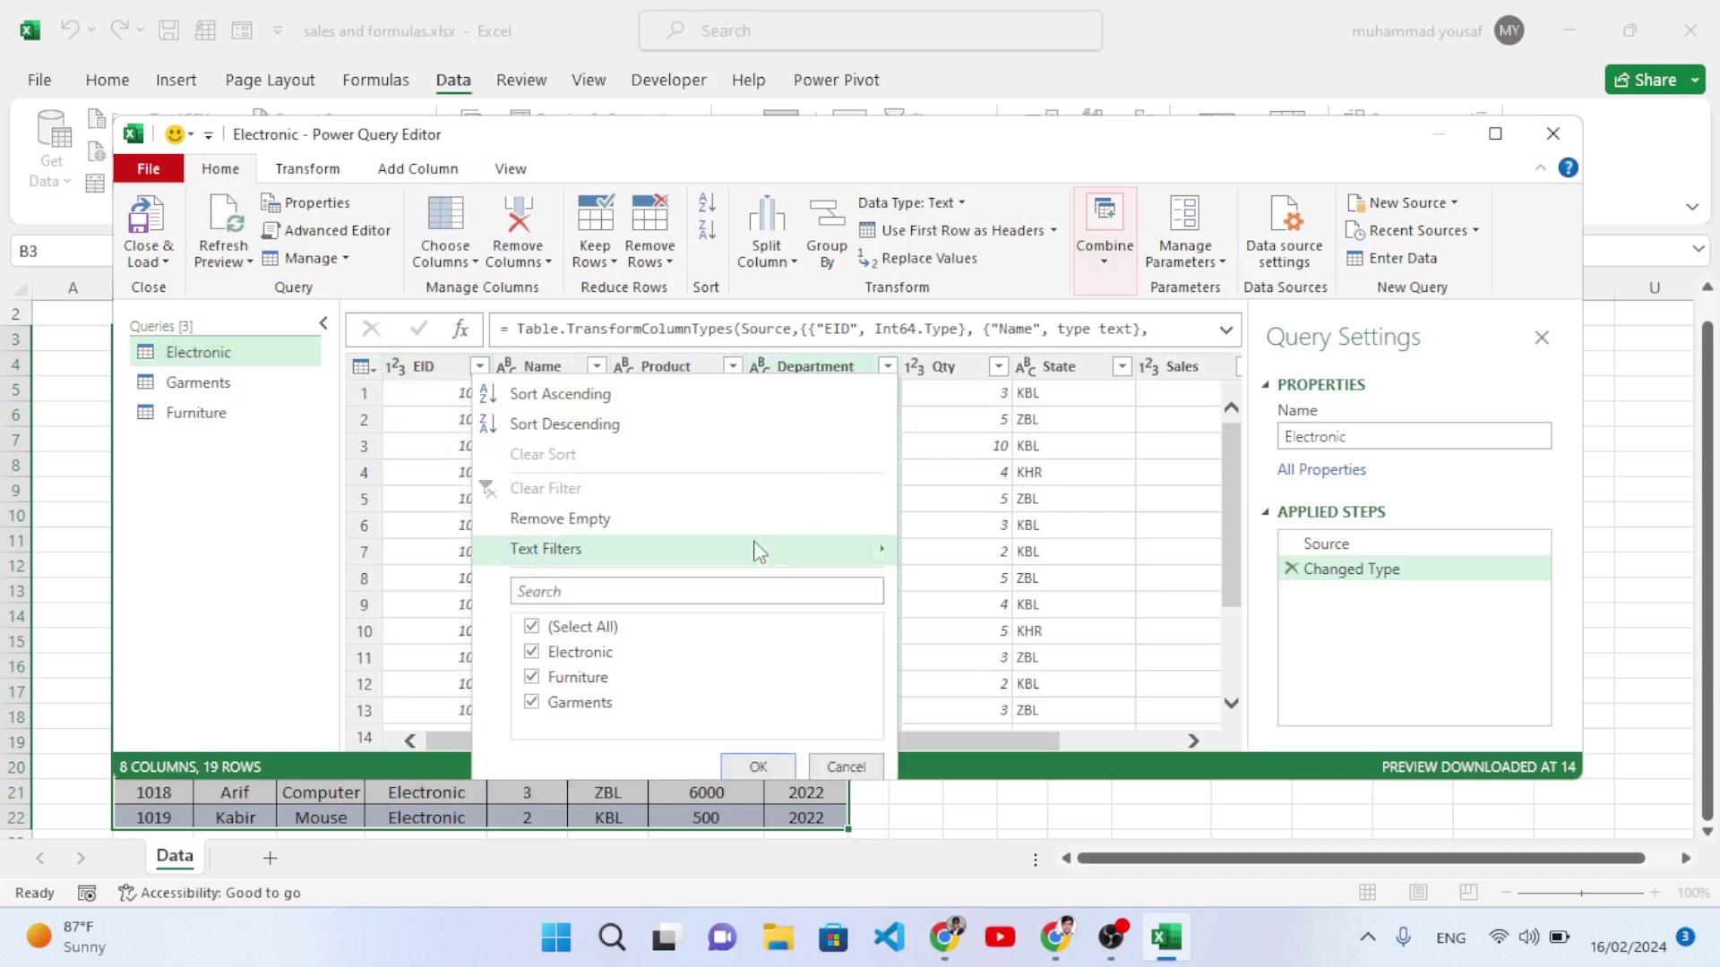
click(532, 628)
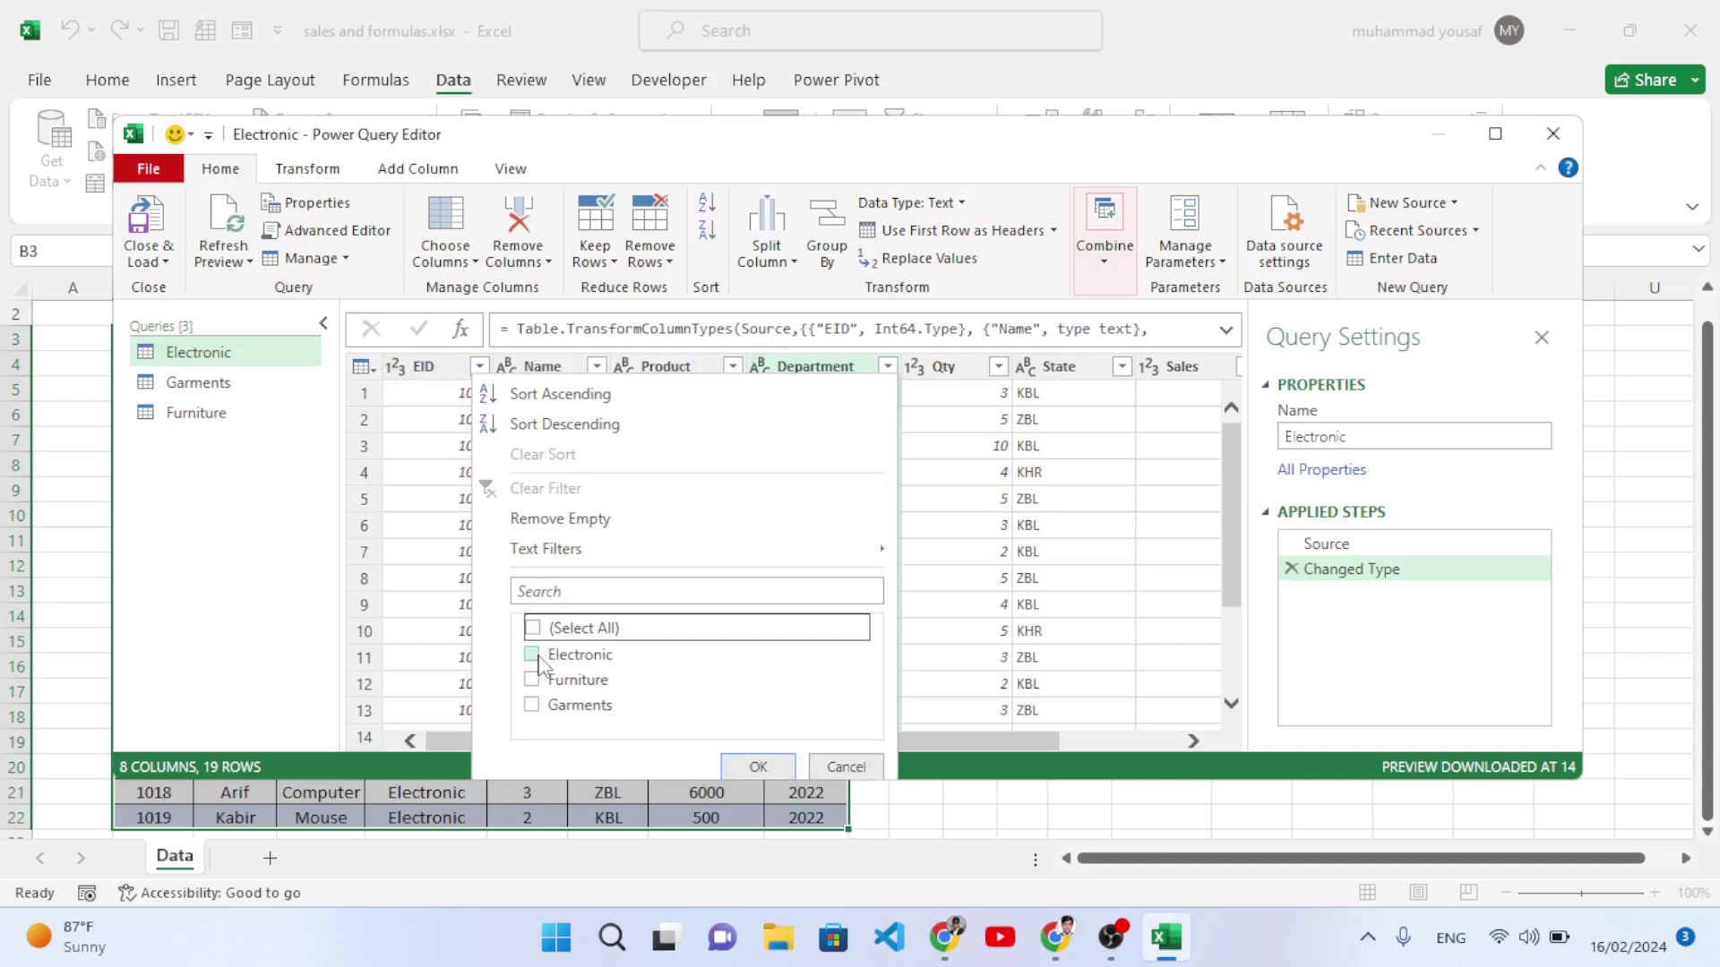
click(533, 653)
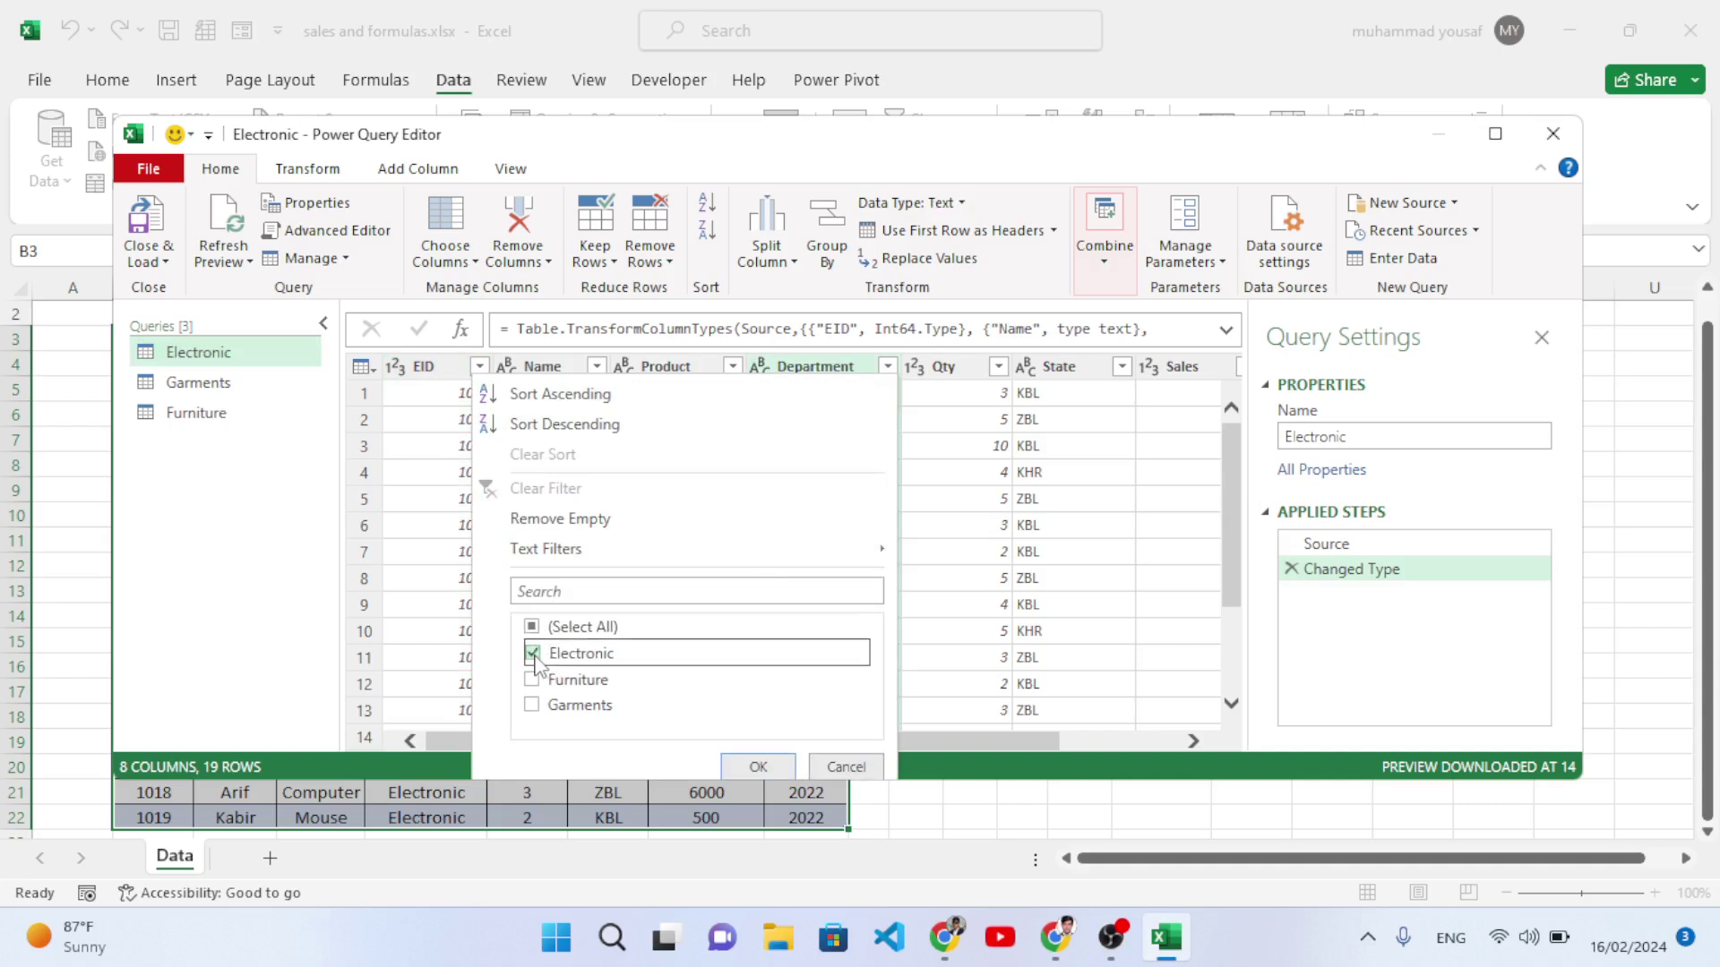
click(758, 767)
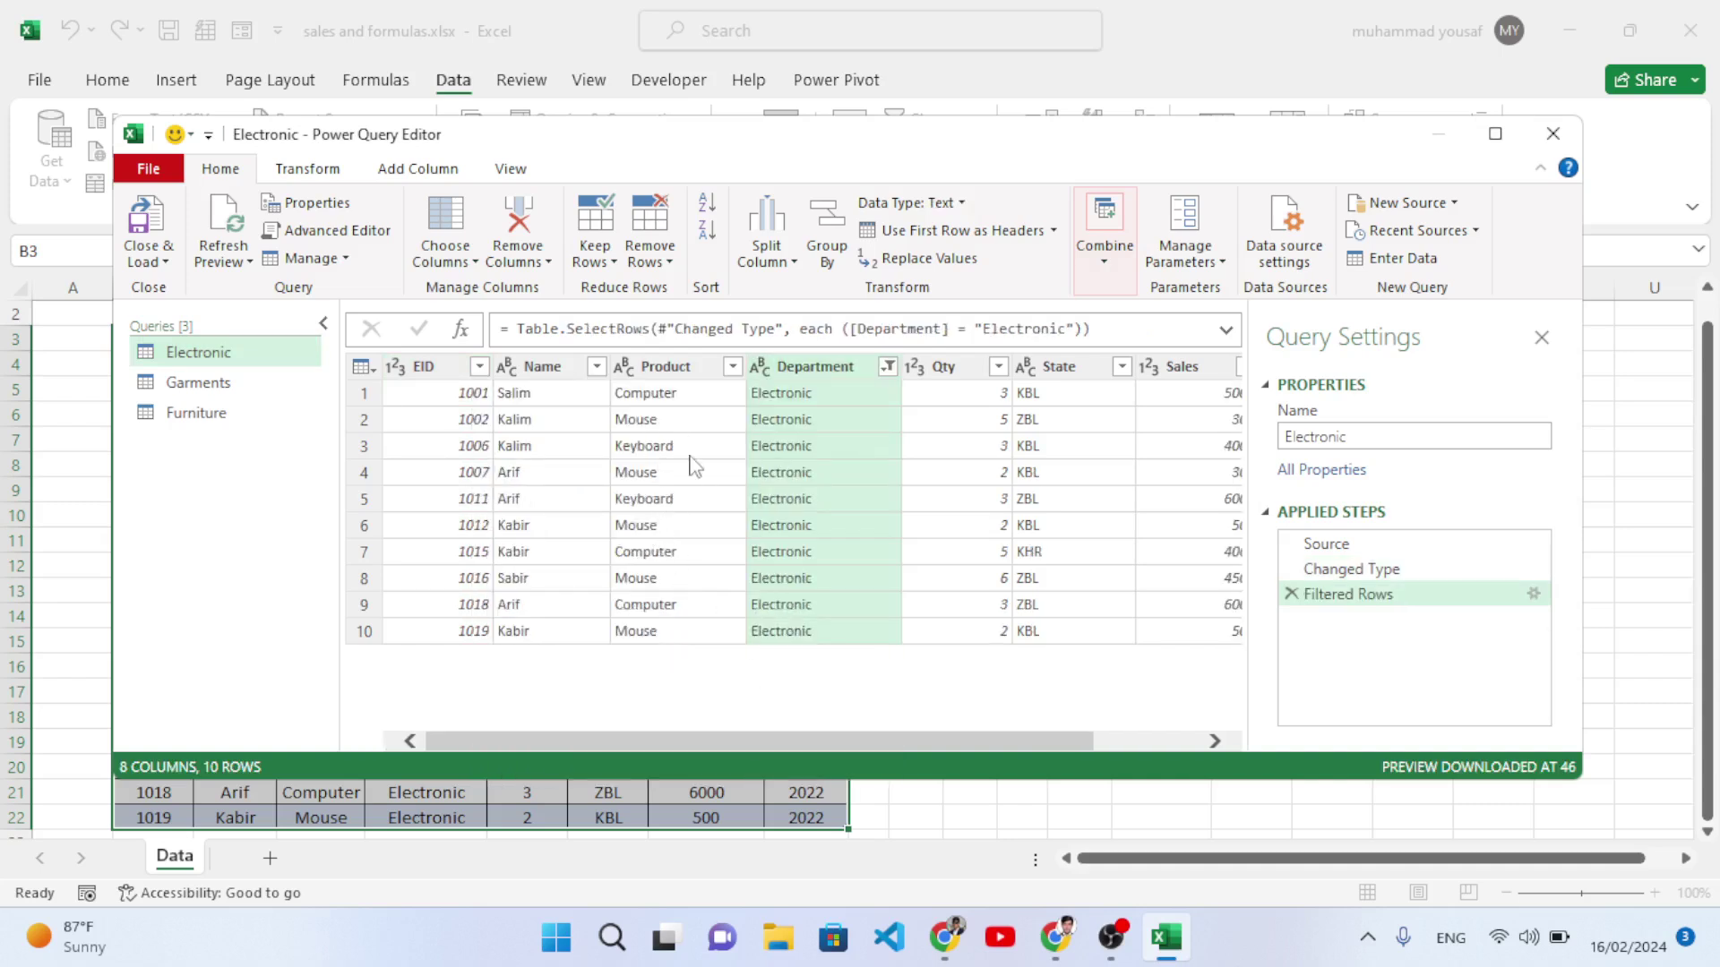
Filter the Garments query's Department column to Garments only.
click(199, 383)
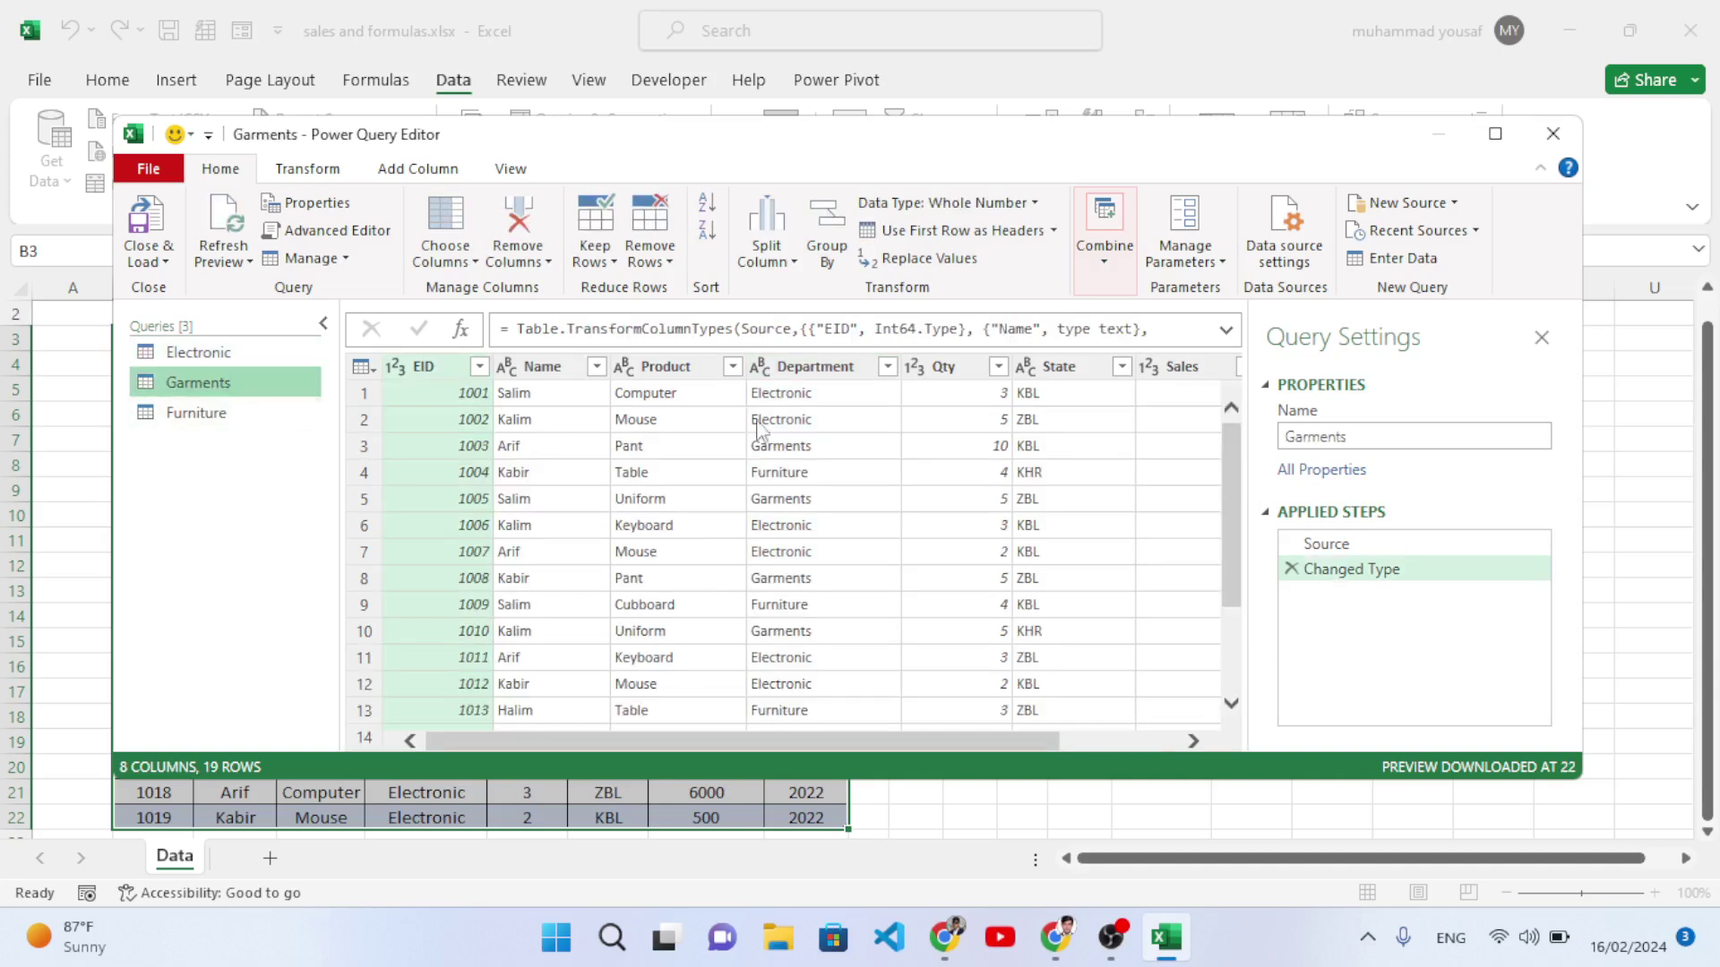
click(887, 367)
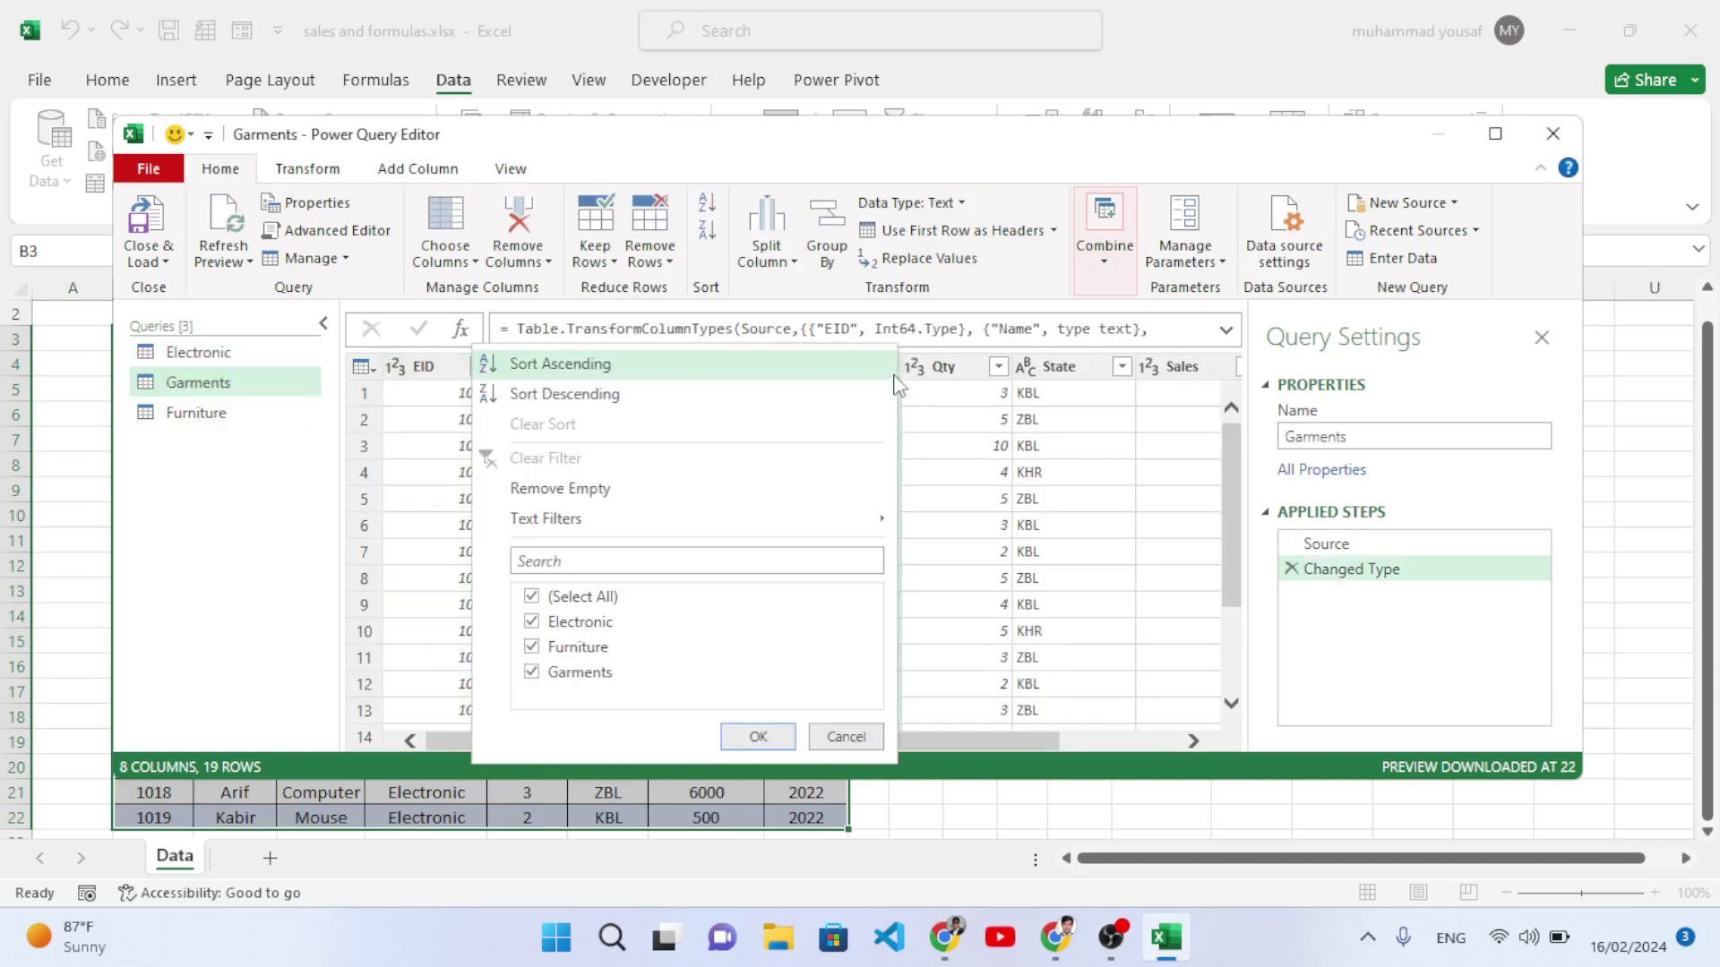
click(557, 606)
click(534, 674)
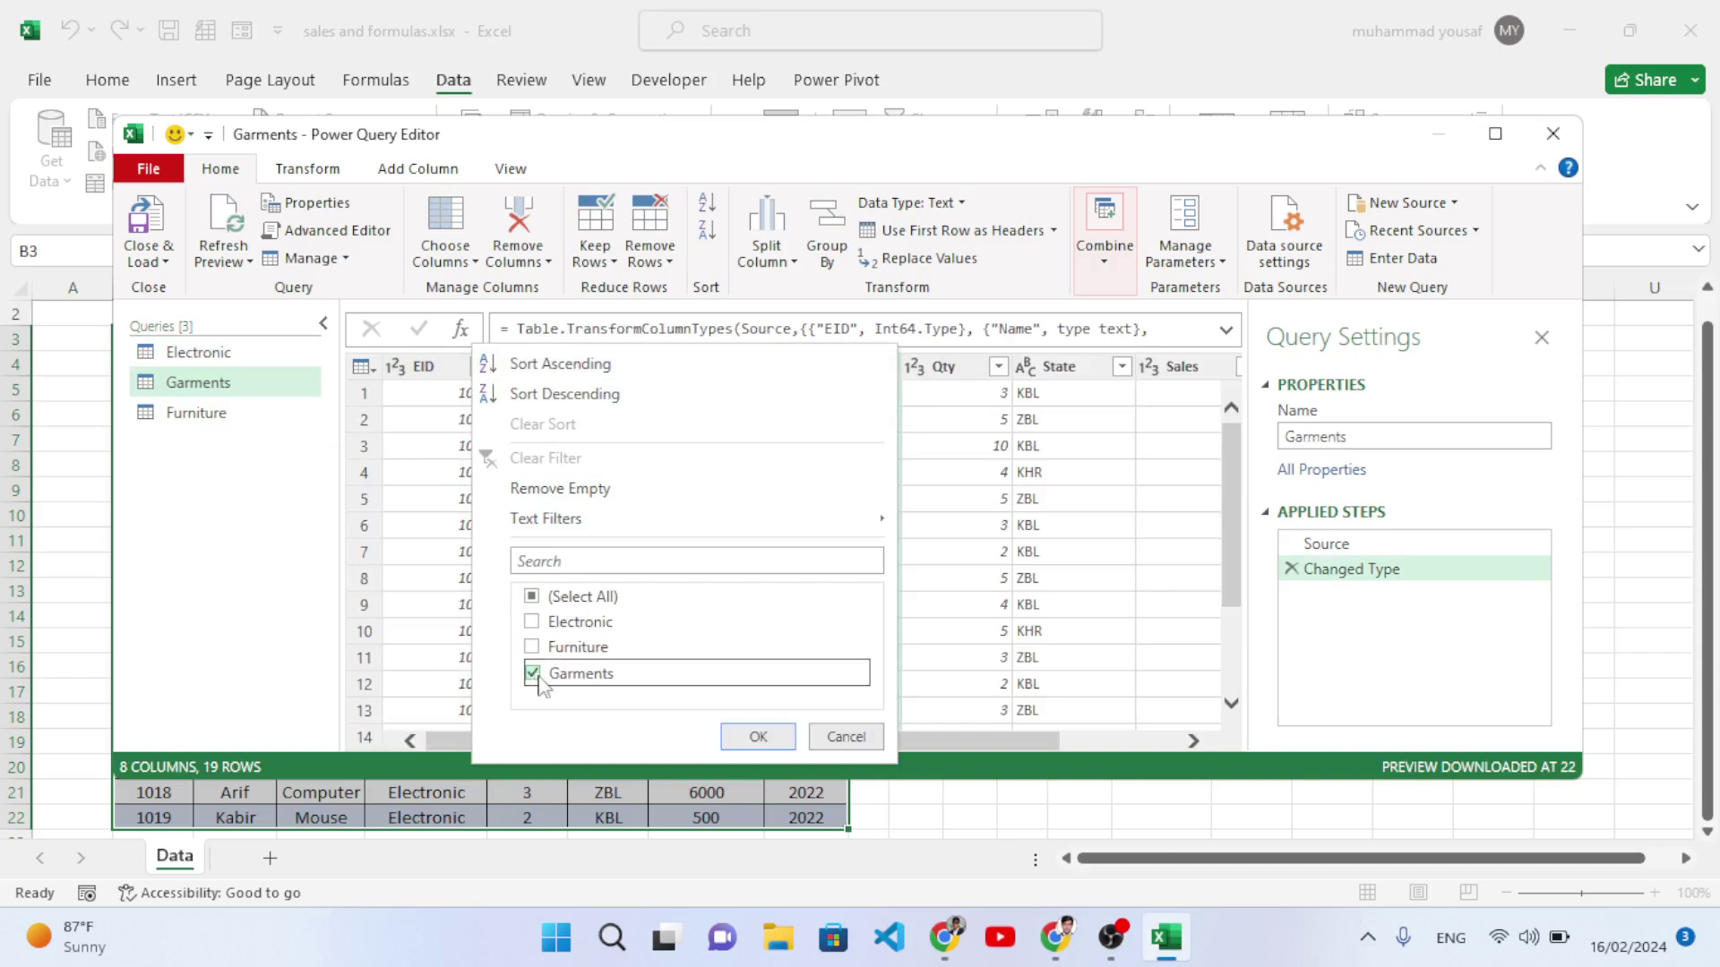
click(780, 746)
Filter the Furniture query to Department = Furniture, then close Power Query keeping the changes.
click(224, 414)
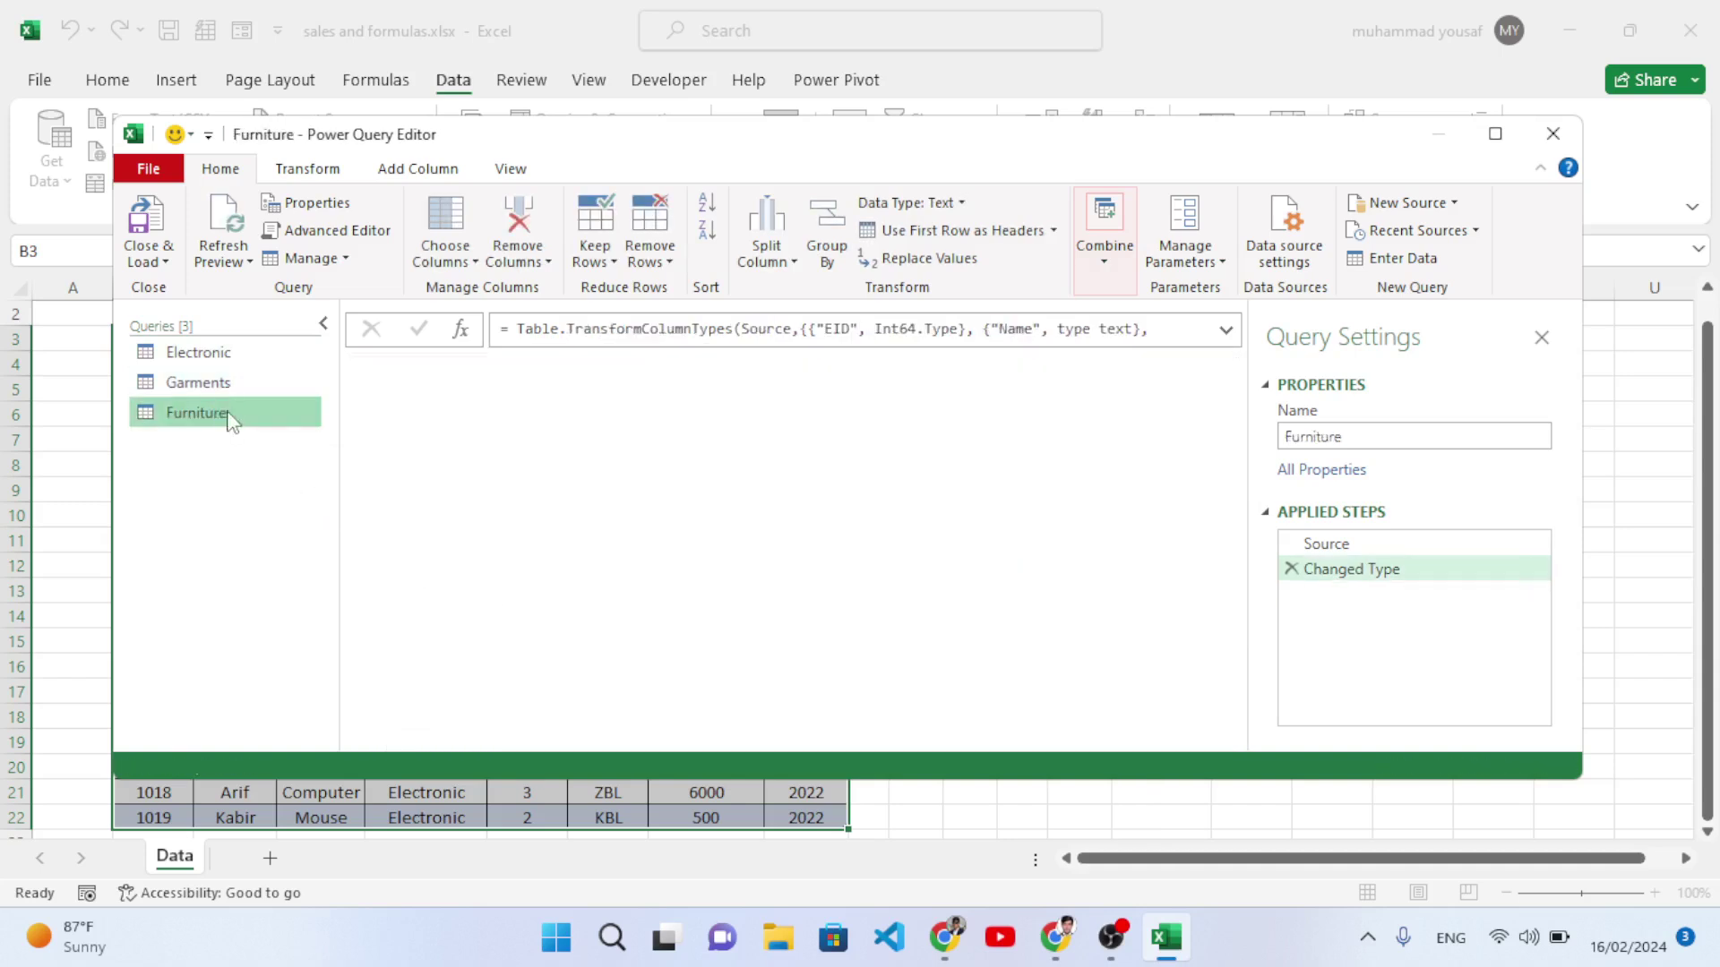
click(887, 367)
click(549, 601)
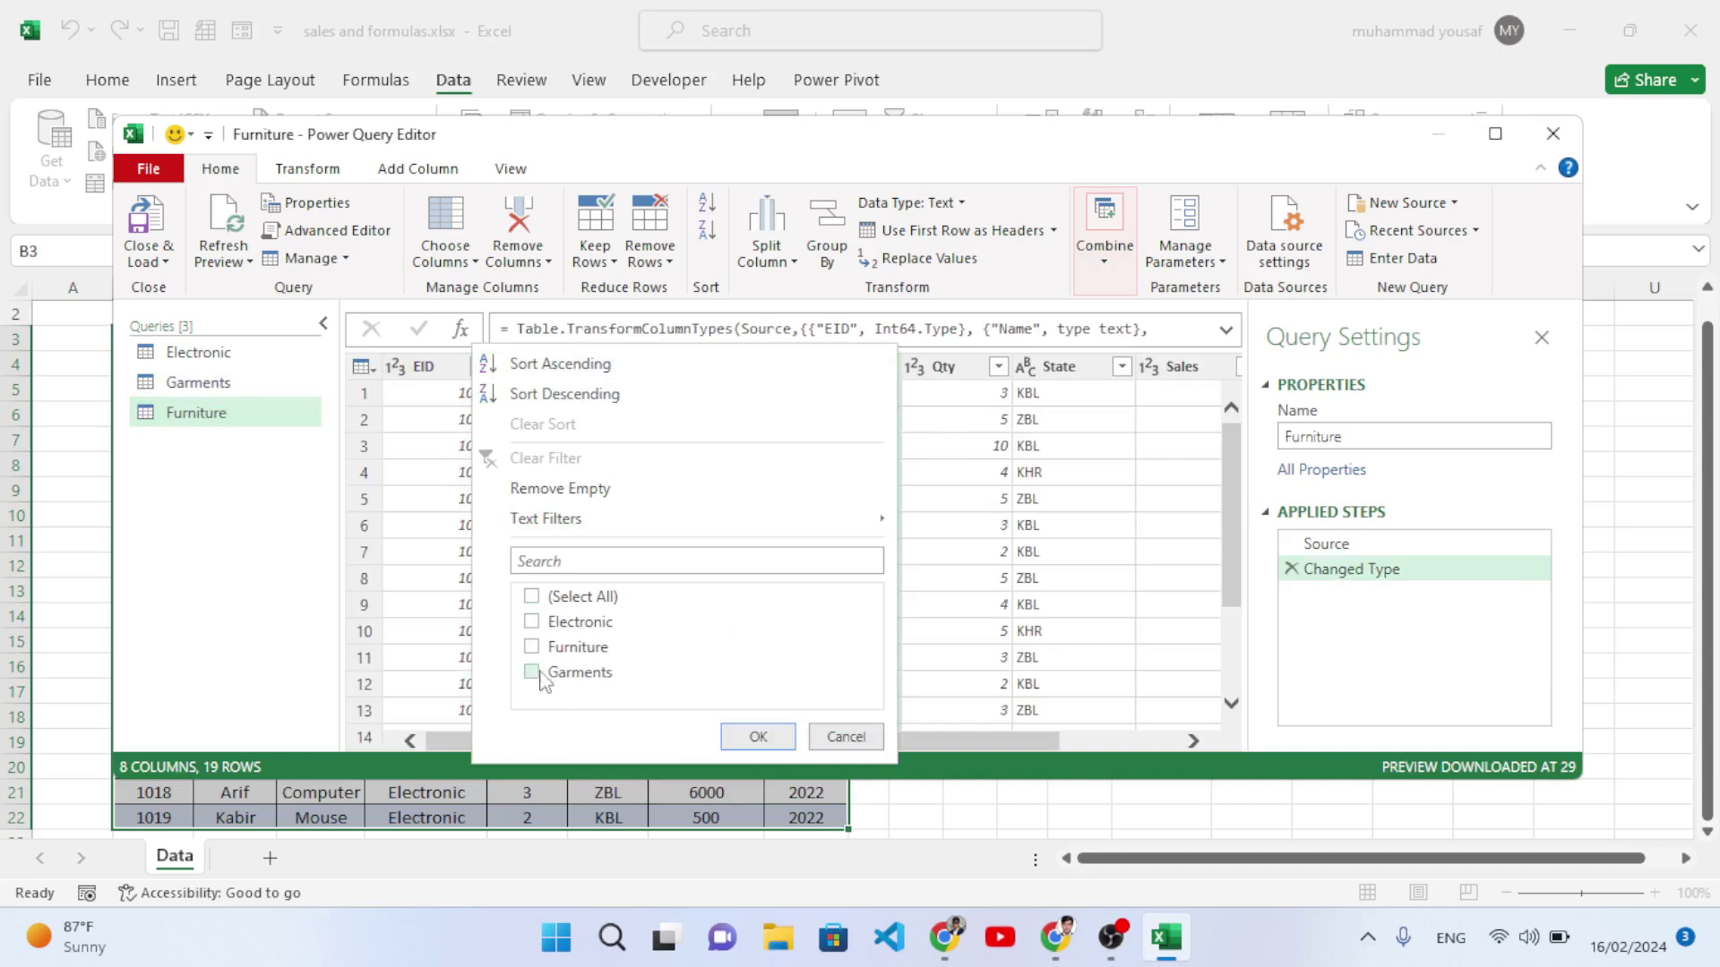
click(532, 647)
click(736, 742)
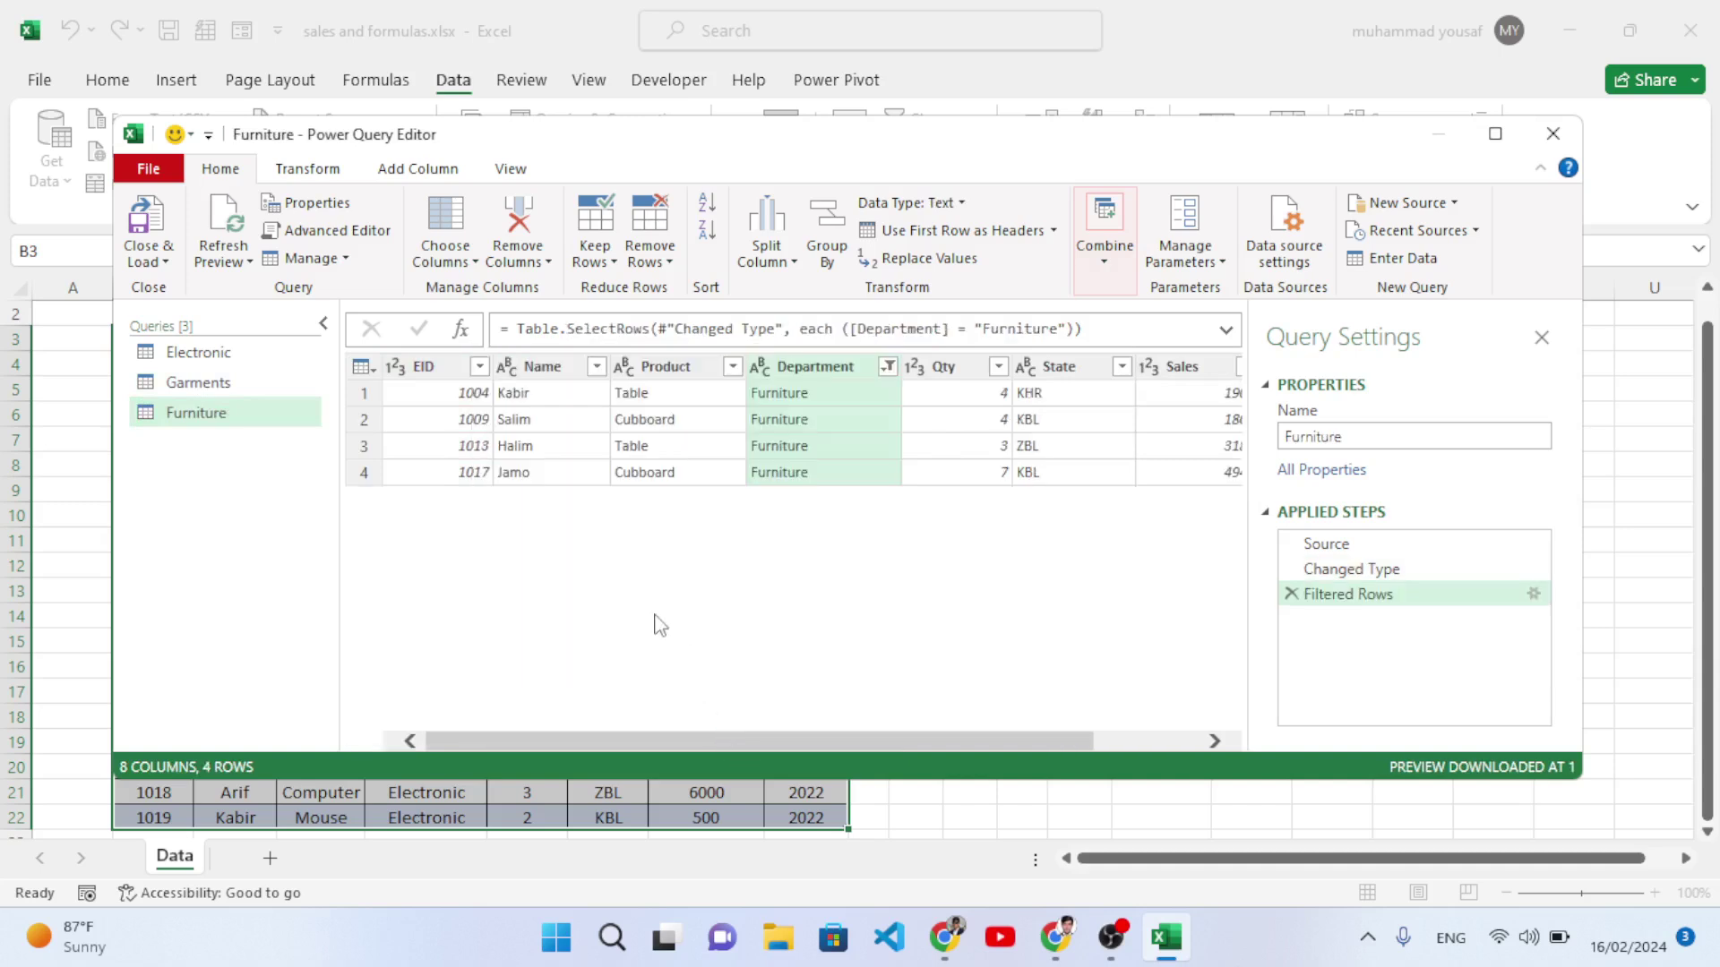
click(1555, 139)
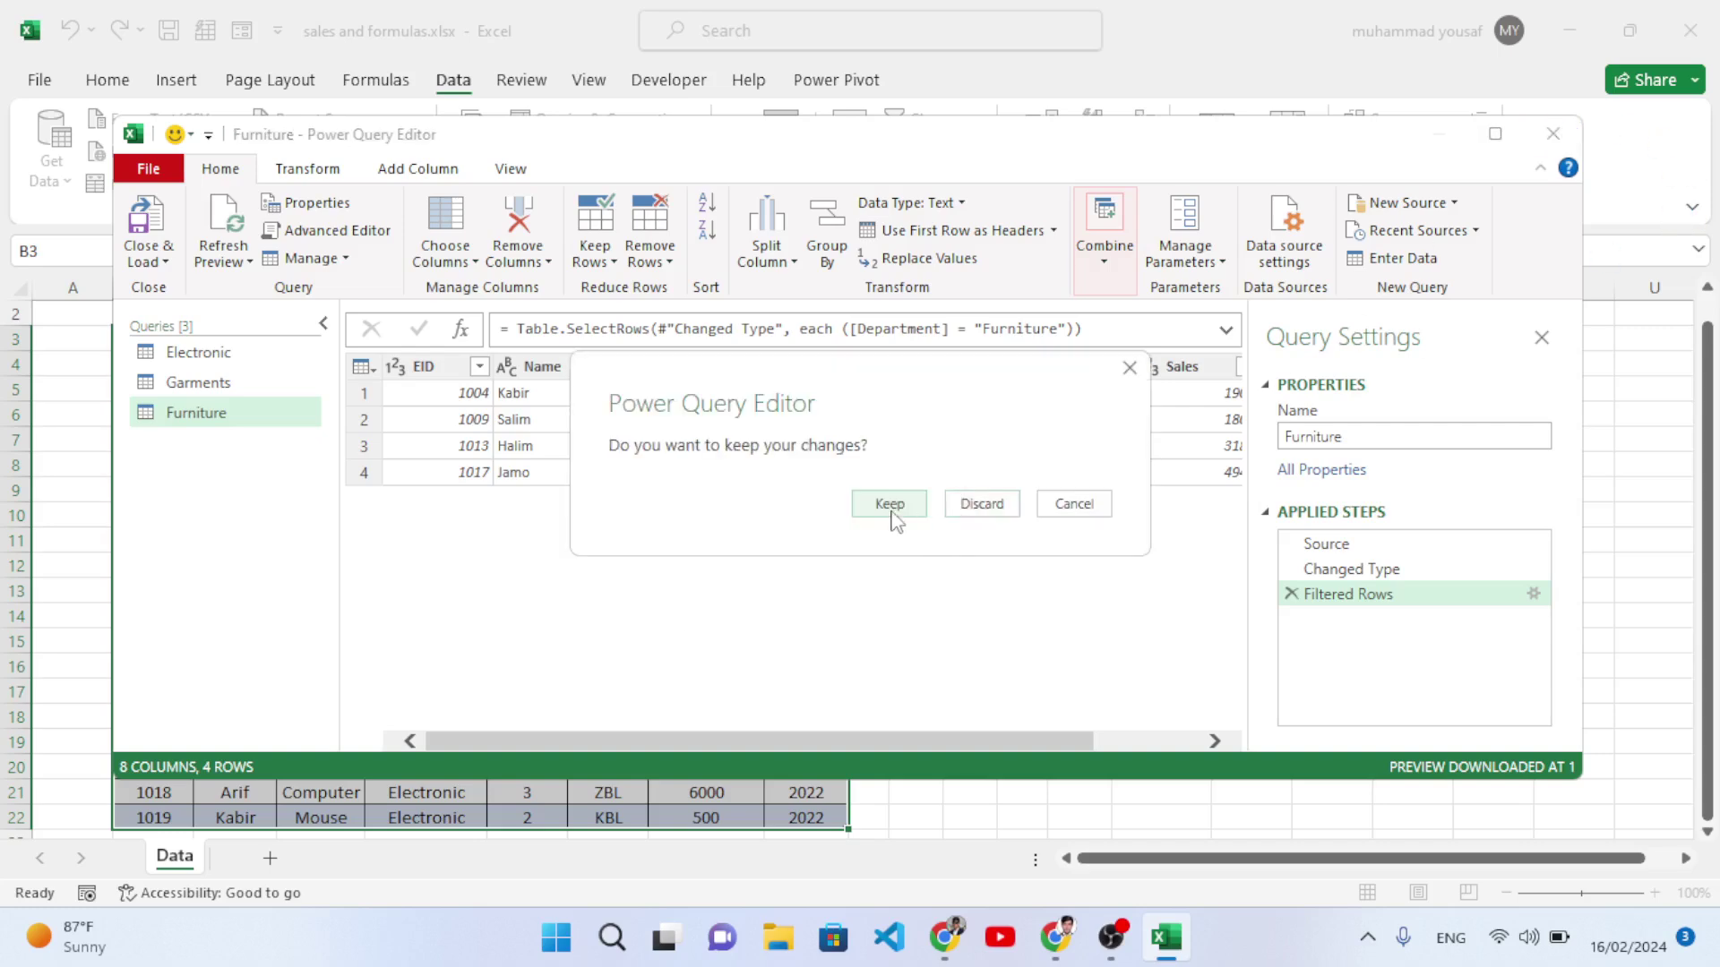
click(891, 507)
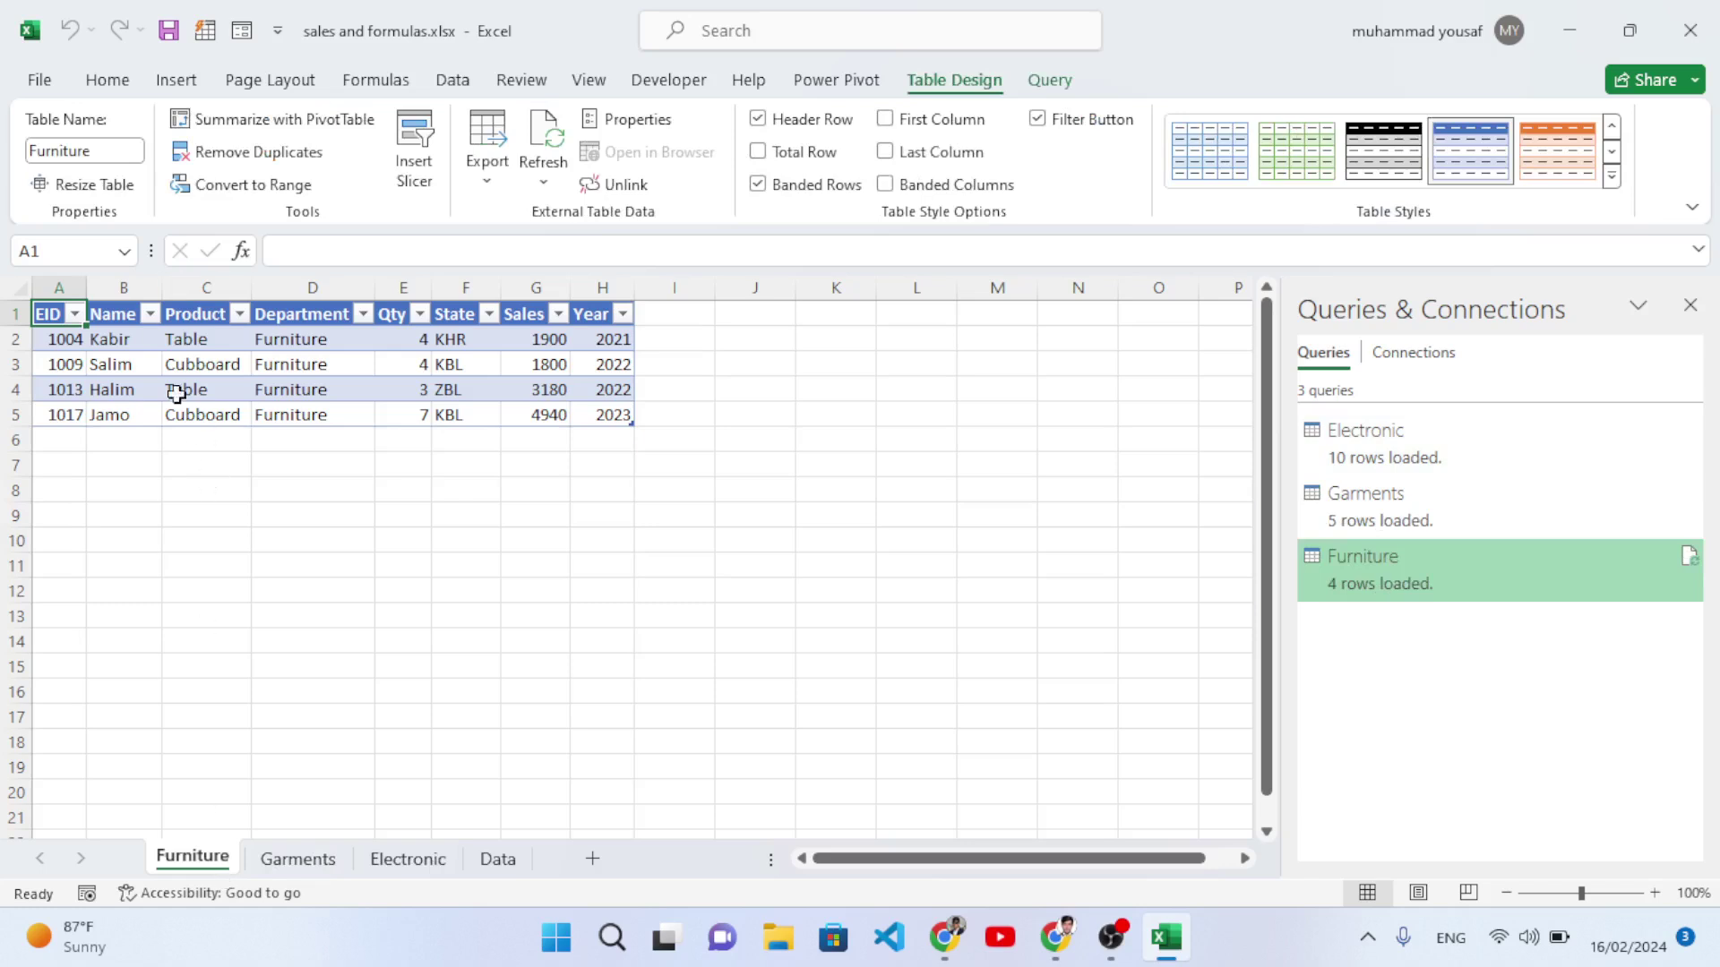
Close the Queries & Connections pane, review the Garments and Electronic sheets, and return to Data.
key(ctrl+a)
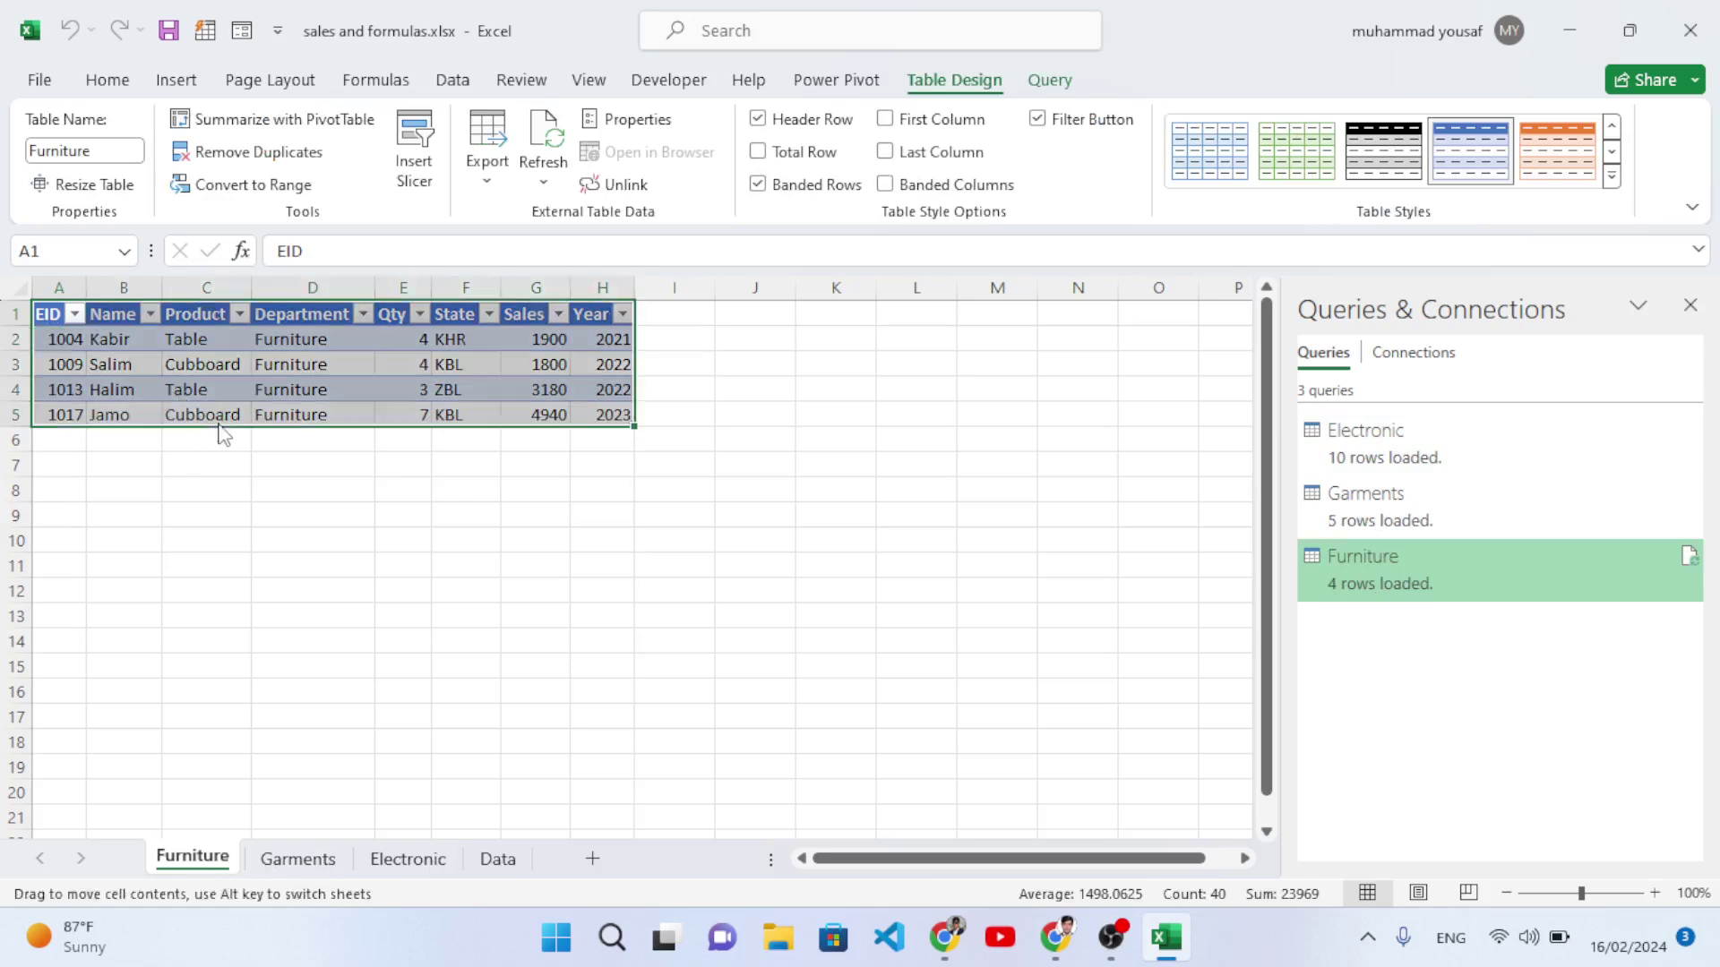
click(1690, 307)
click(297, 858)
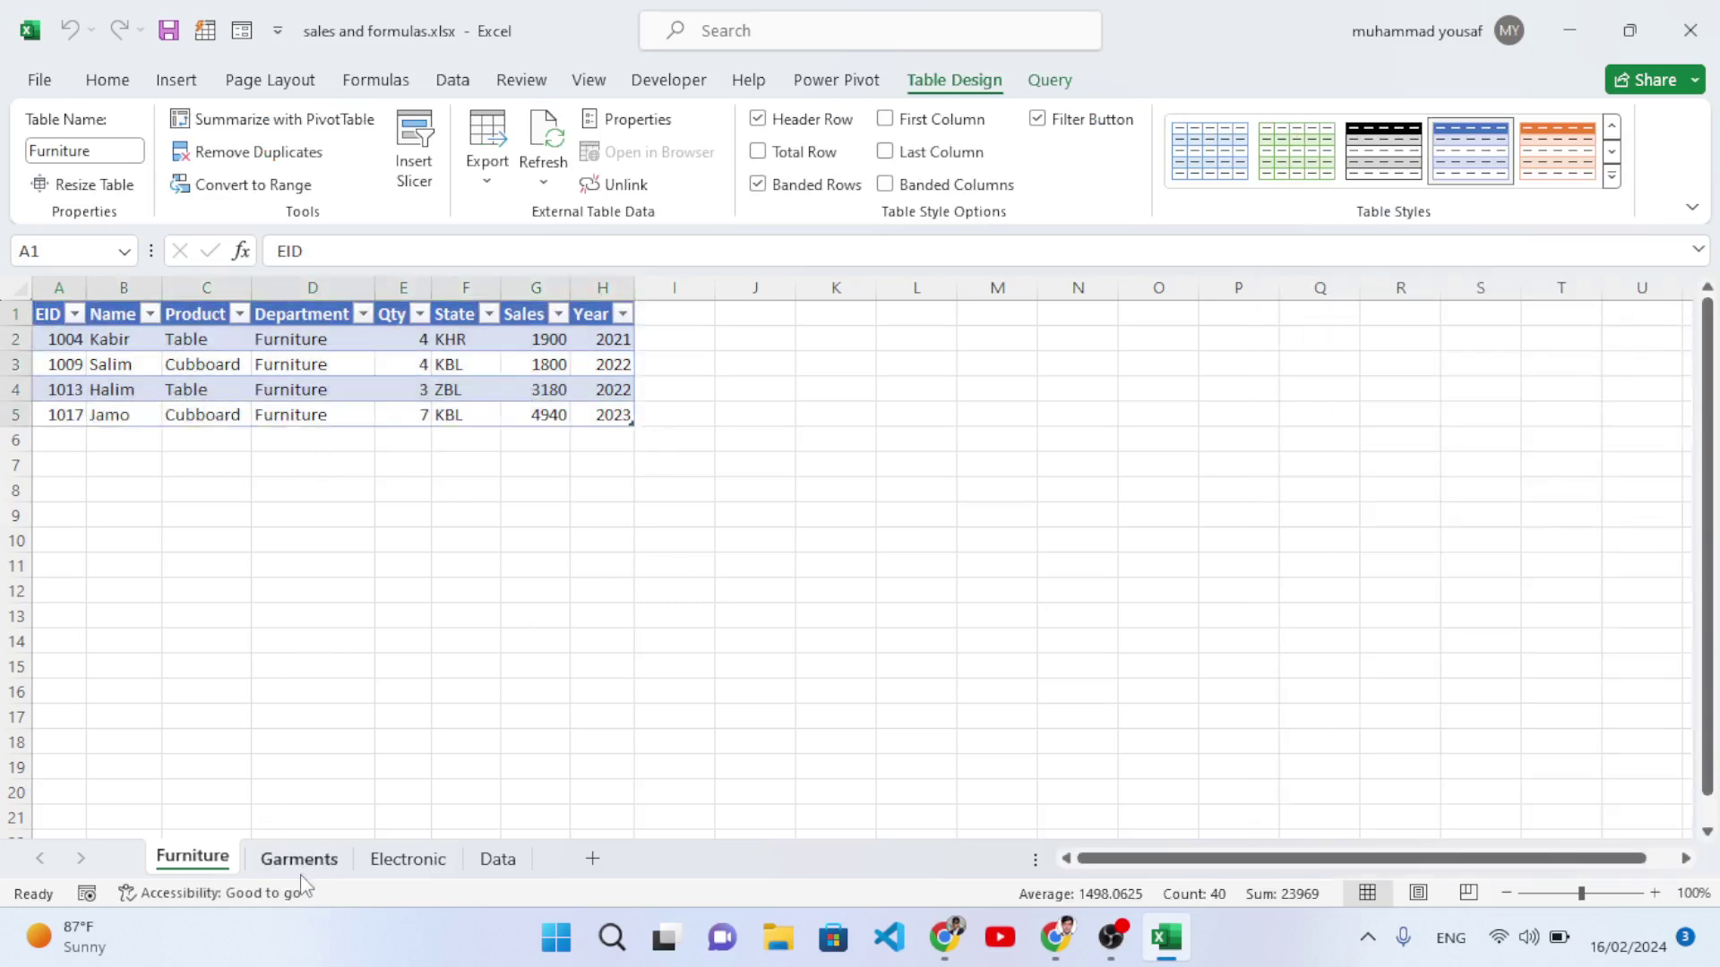
click(404, 859)
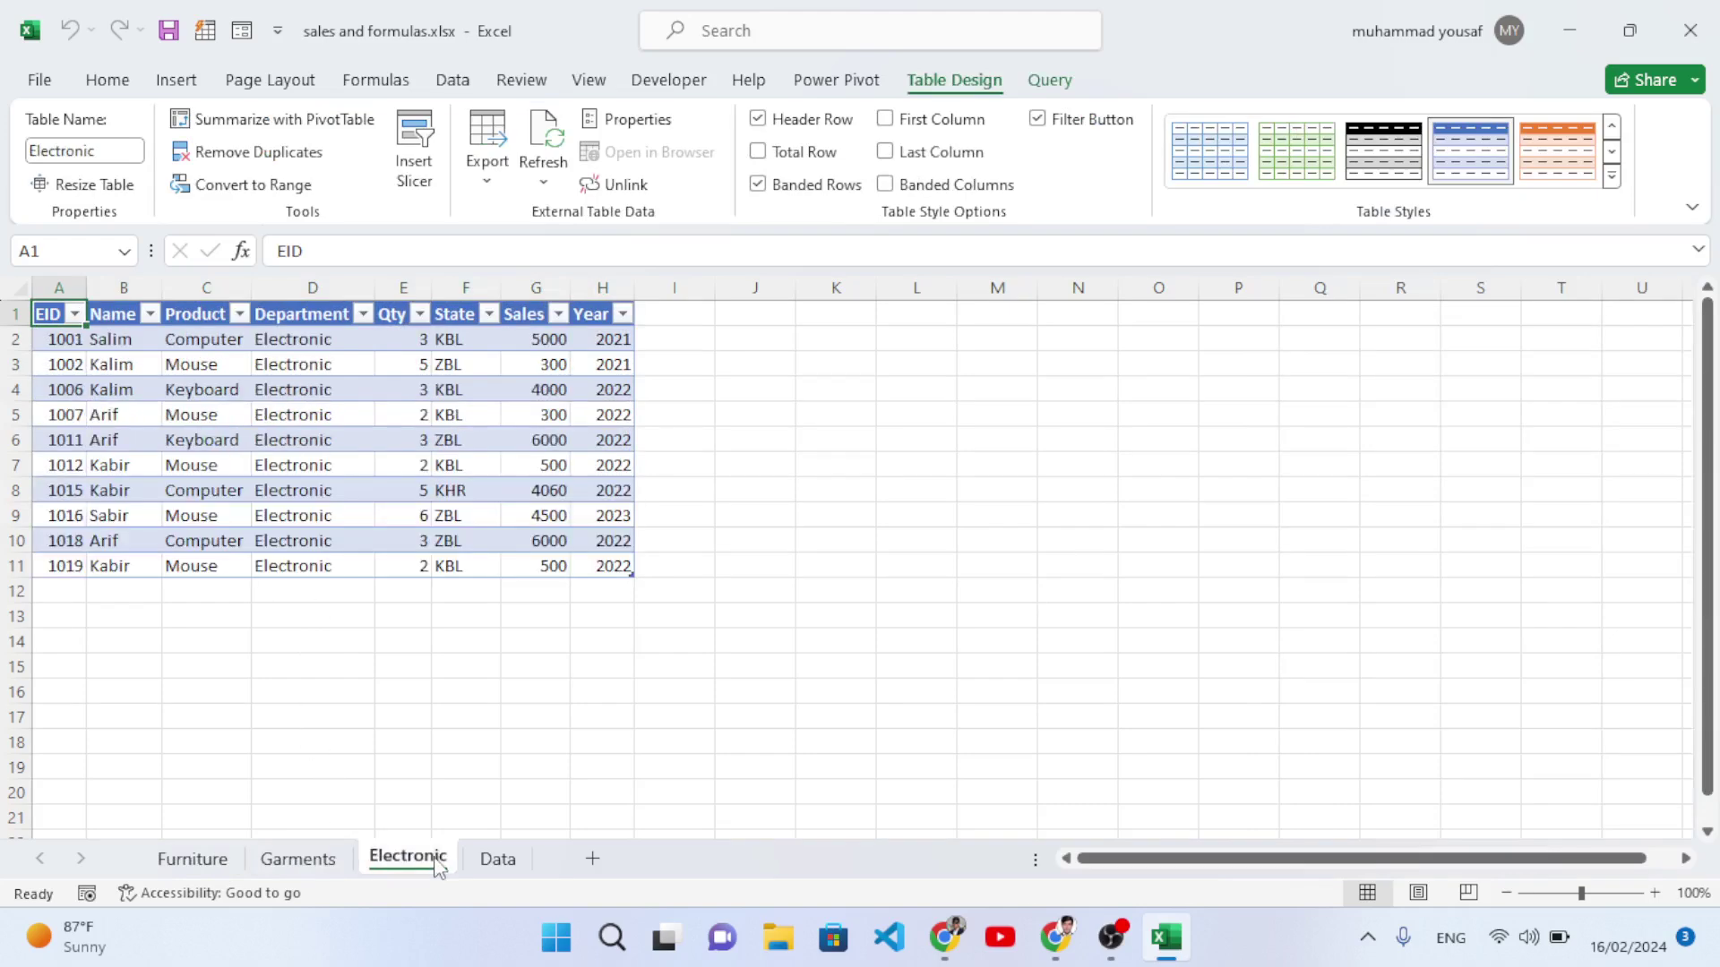
click(498, 858)
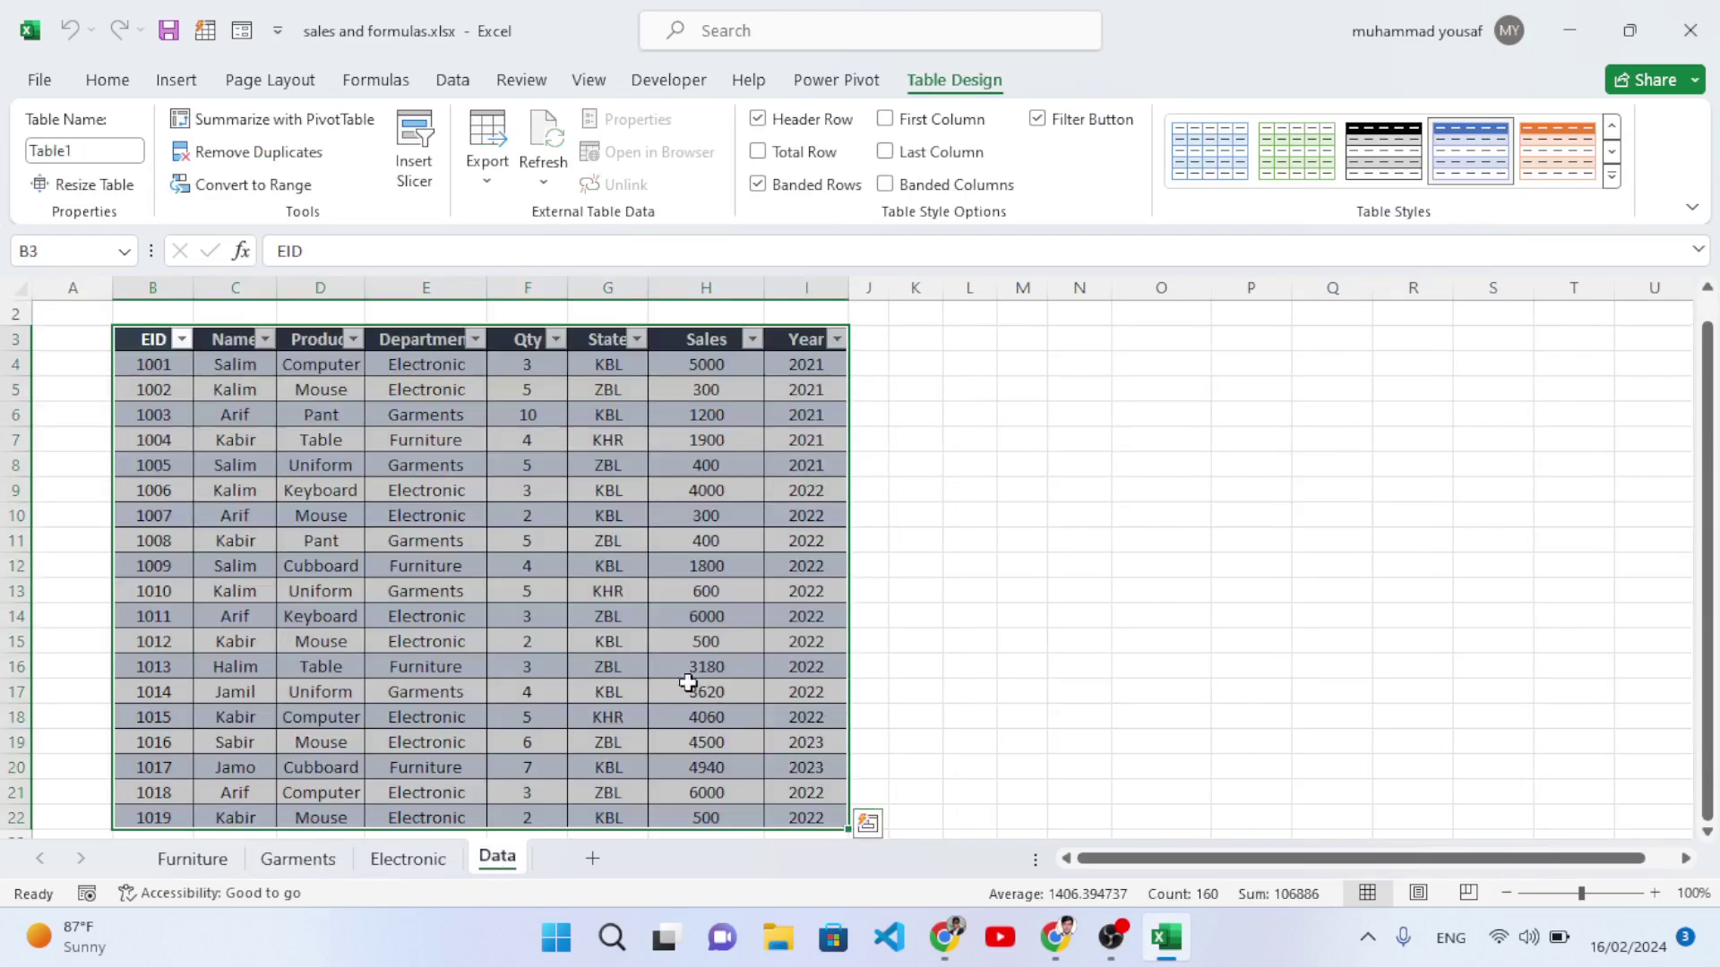
click(472, 593)
scroll(481, 663, up, 1)
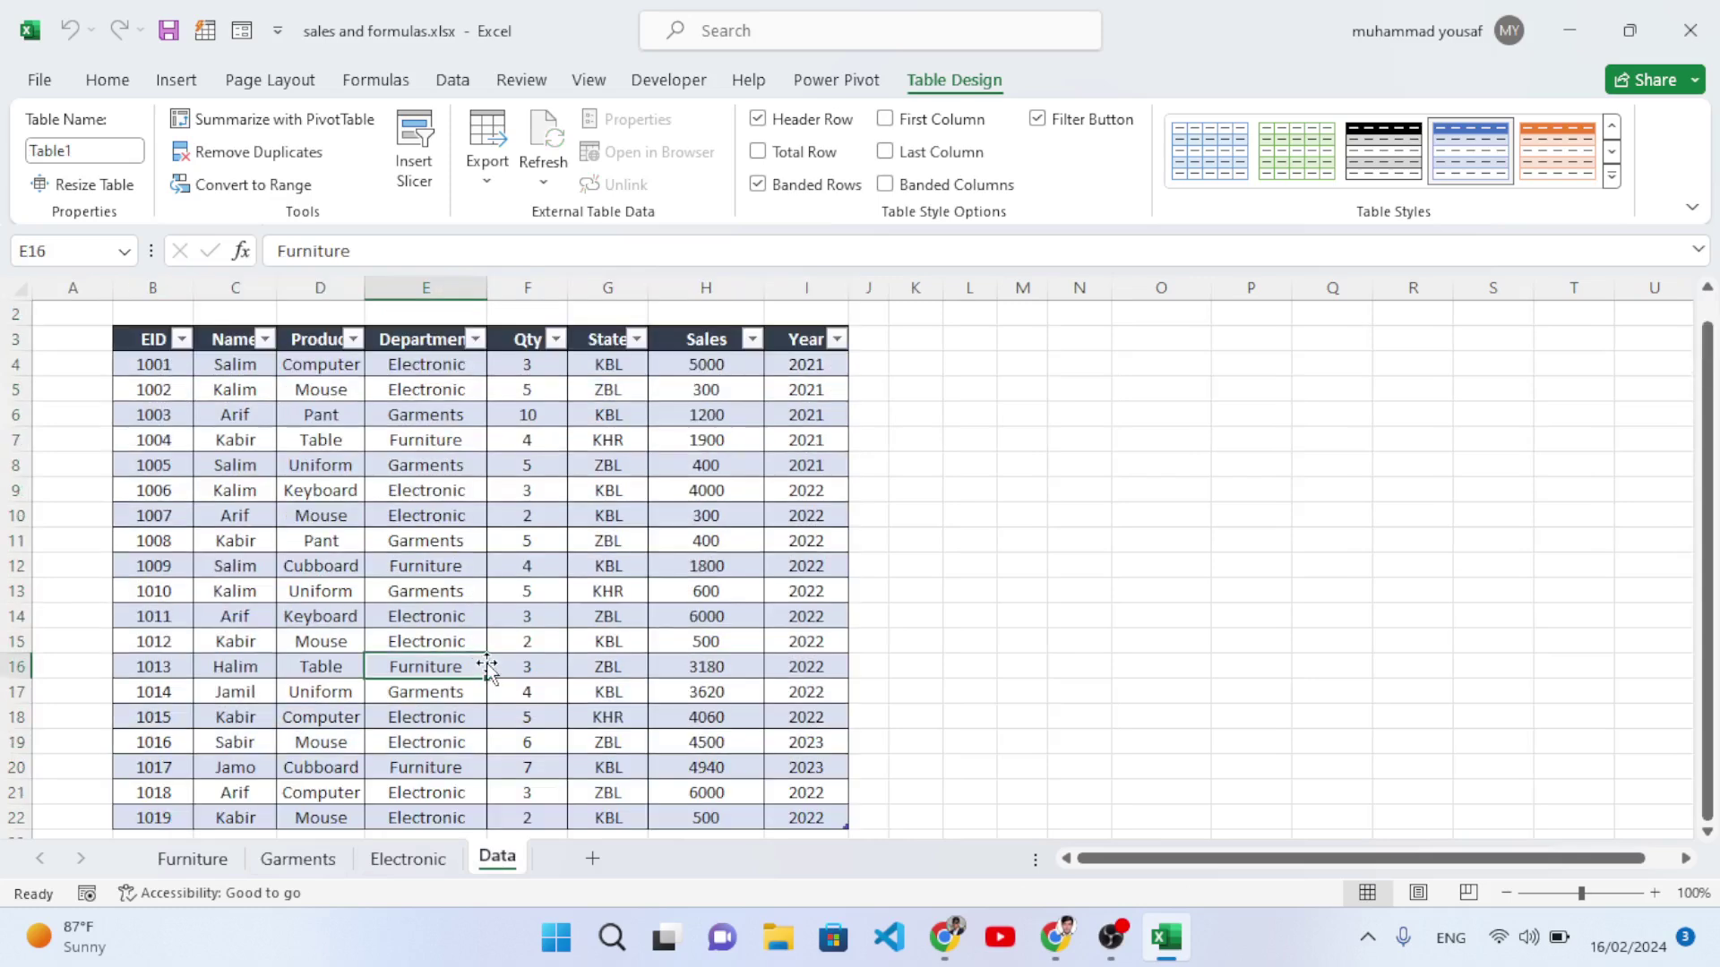
scroll(488, 667, down, 1)
Start row 23 with EID 1002, the employee's name, product Buttons and department Electronic.
click(156, 769)
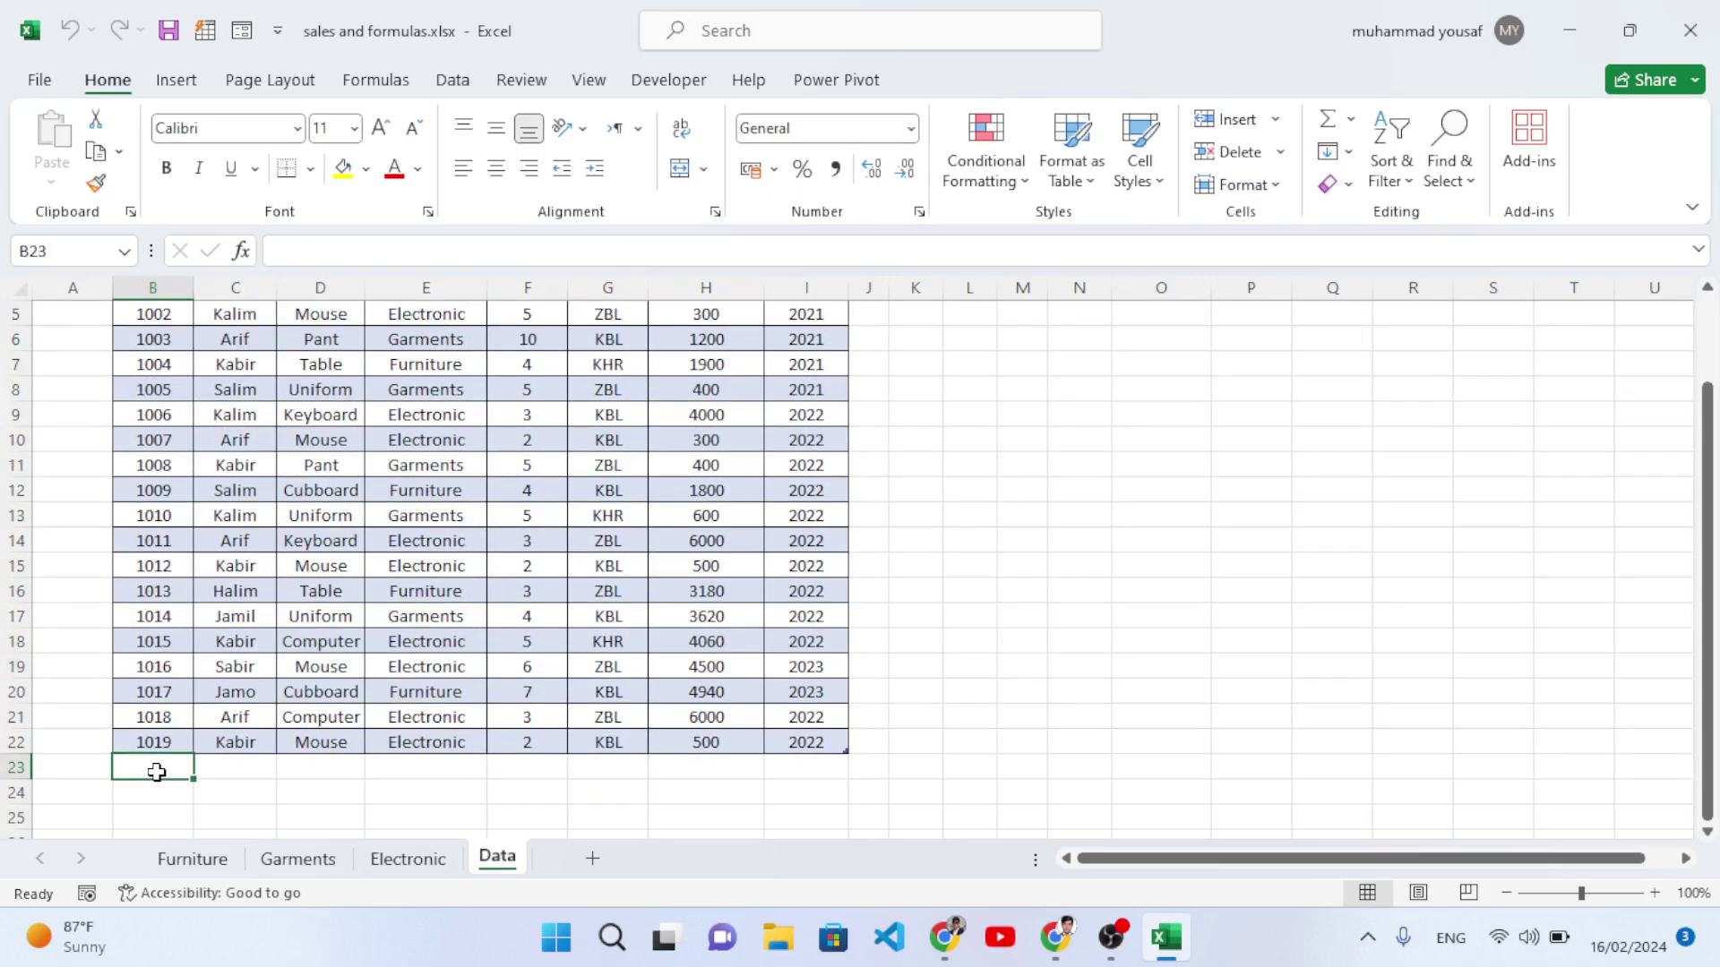
text(1002)
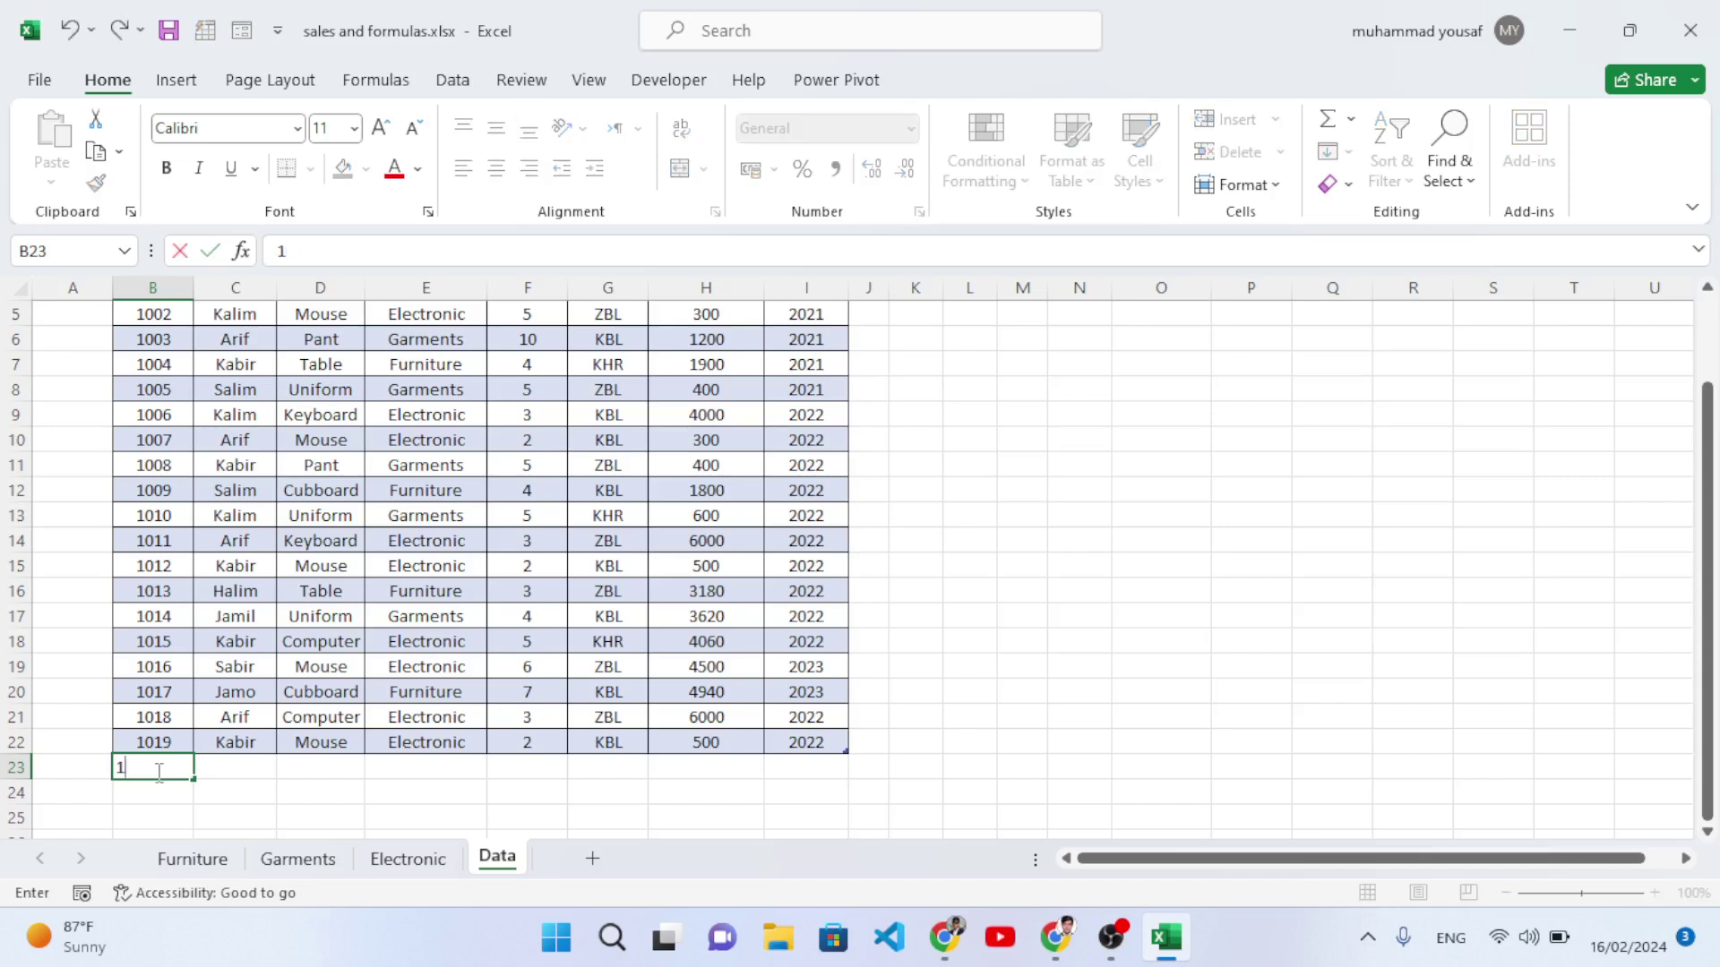
click(235, 777)
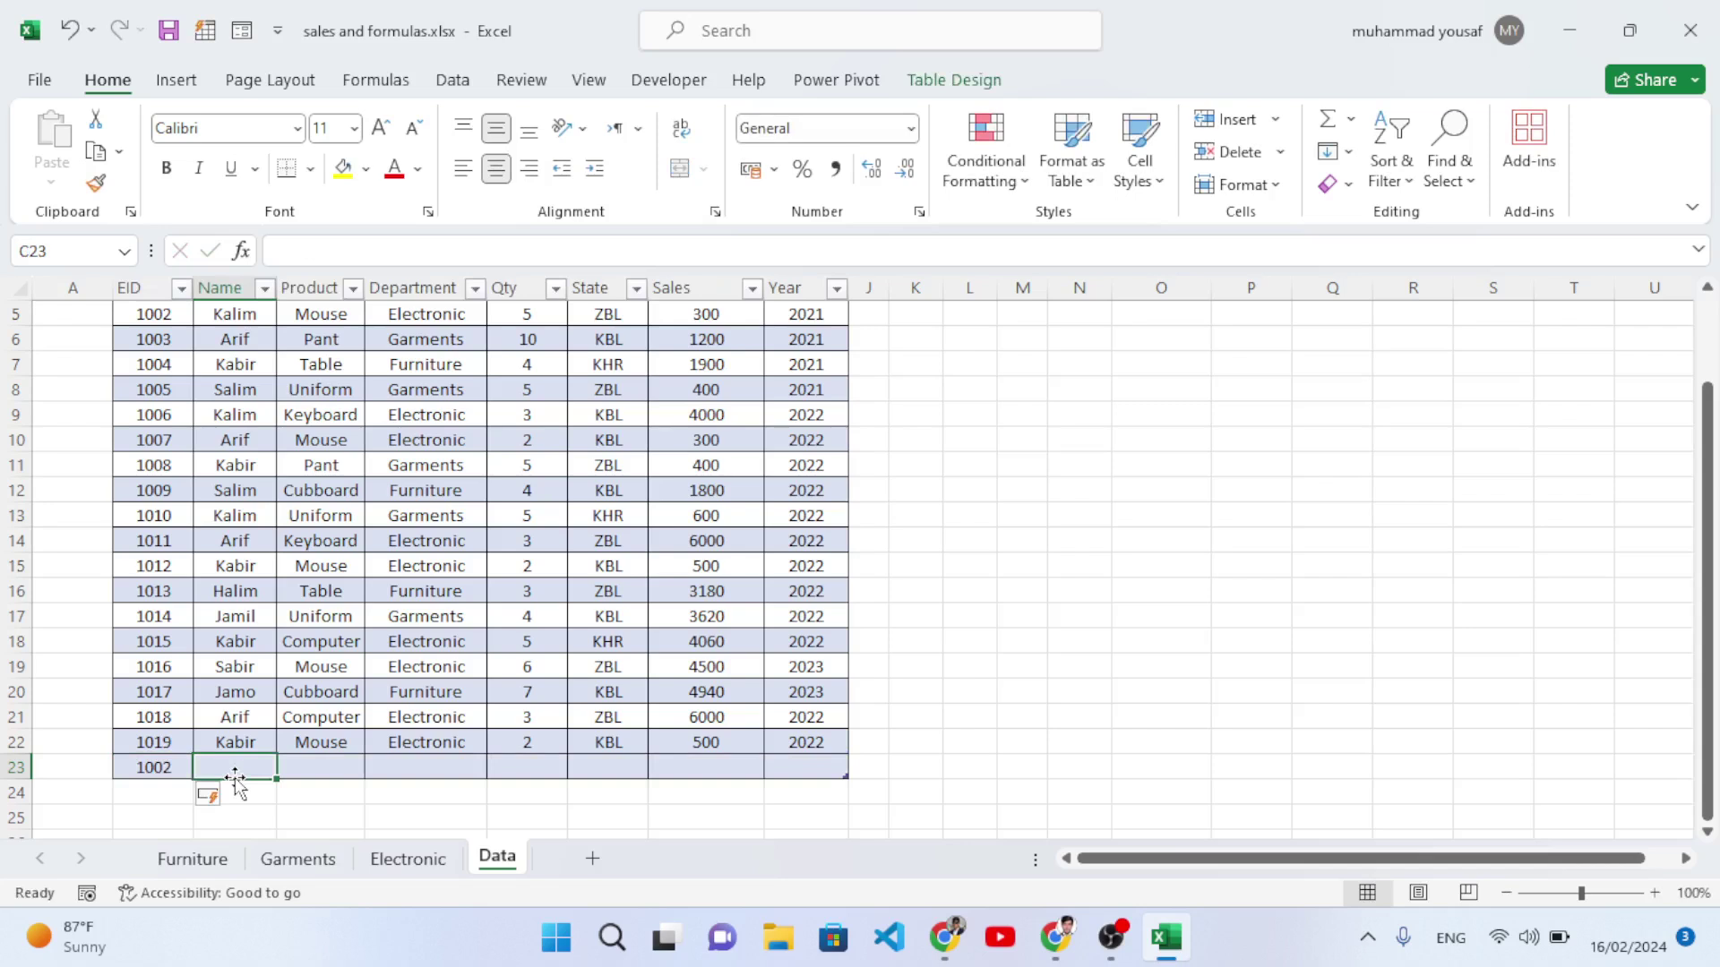
text(Jamal)
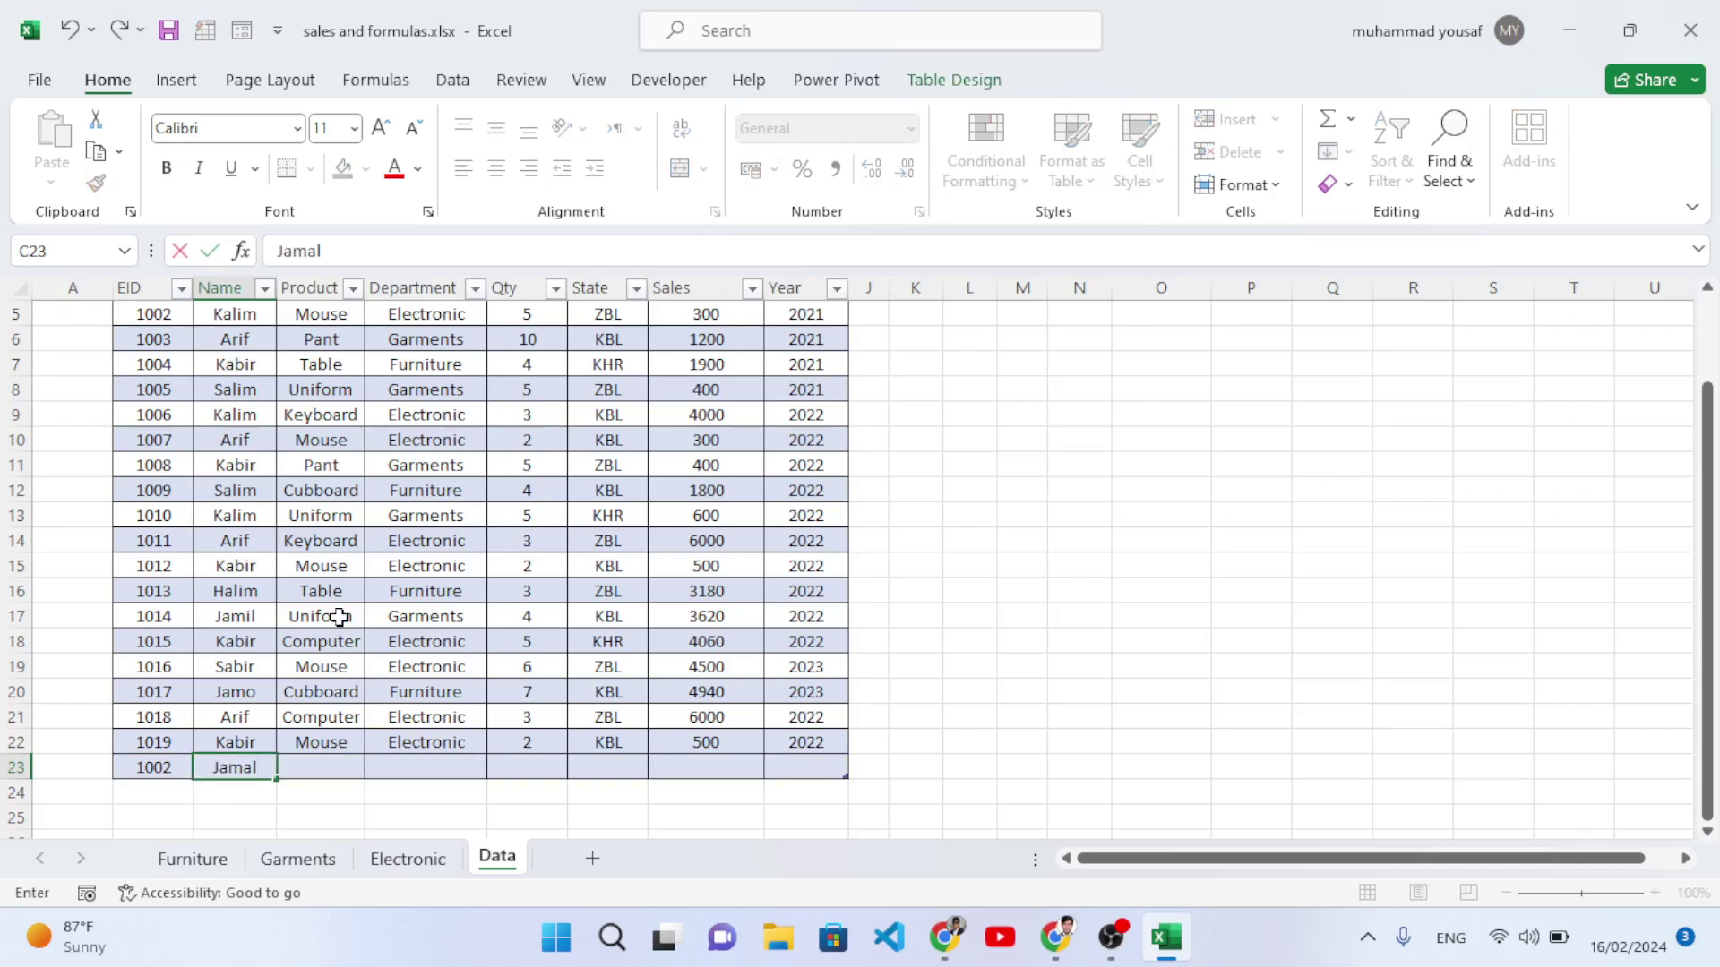
click(315, 767)
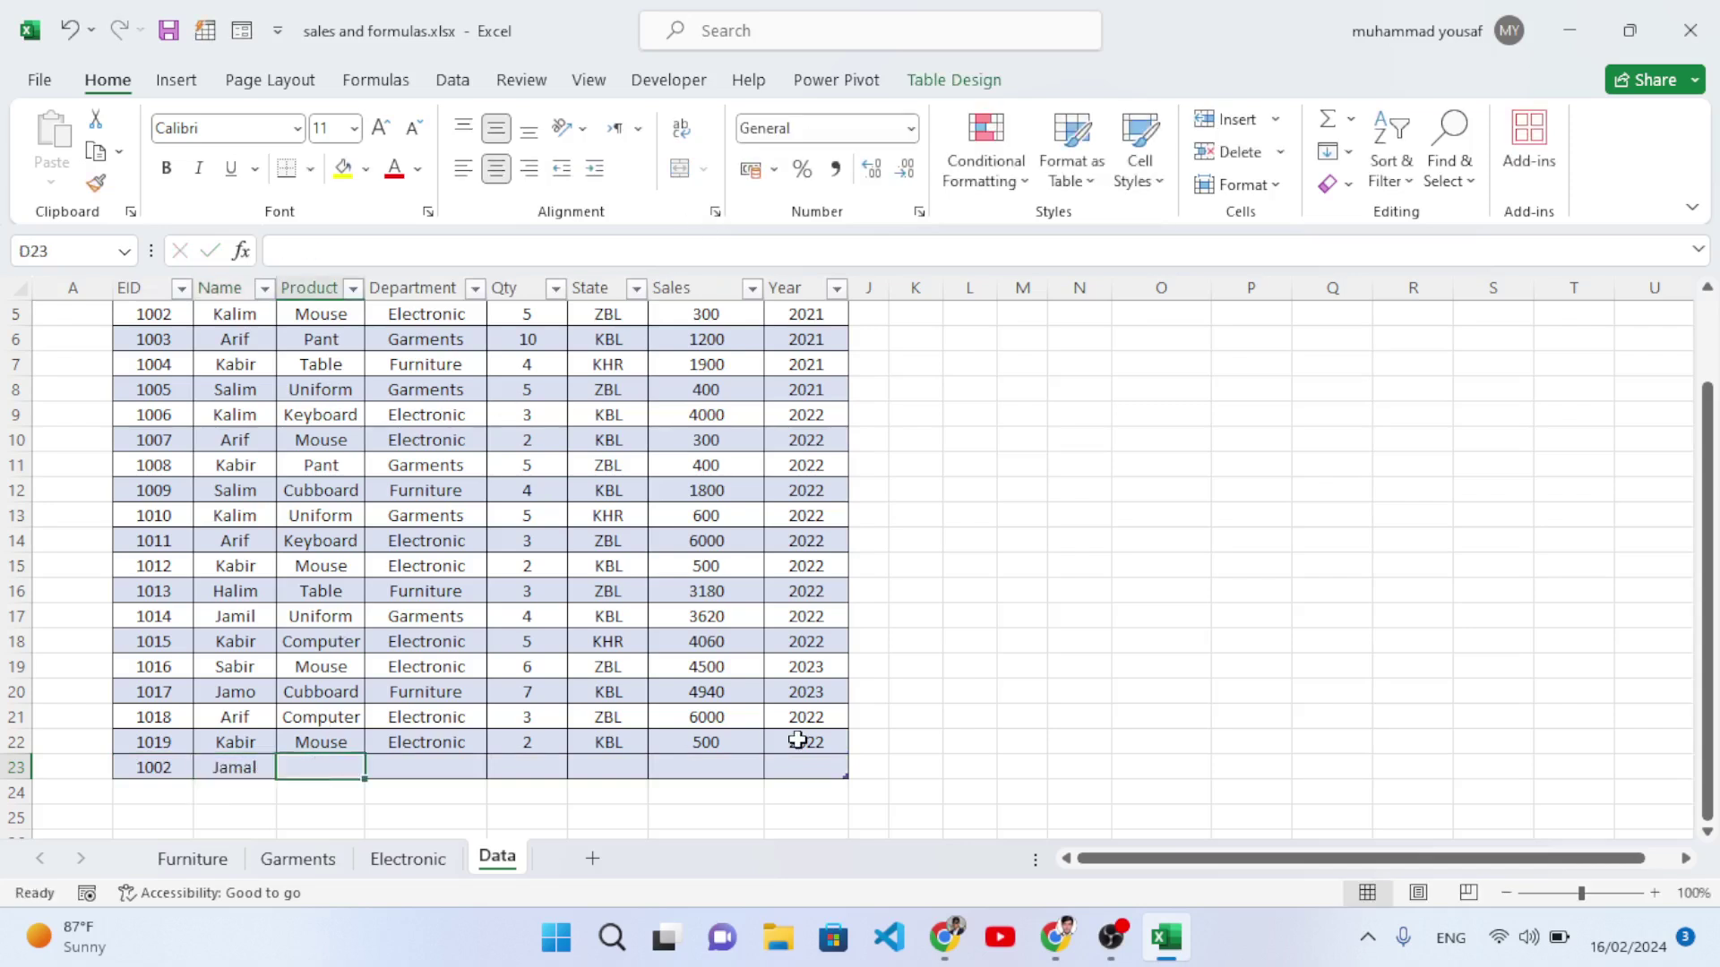
text(Butt)
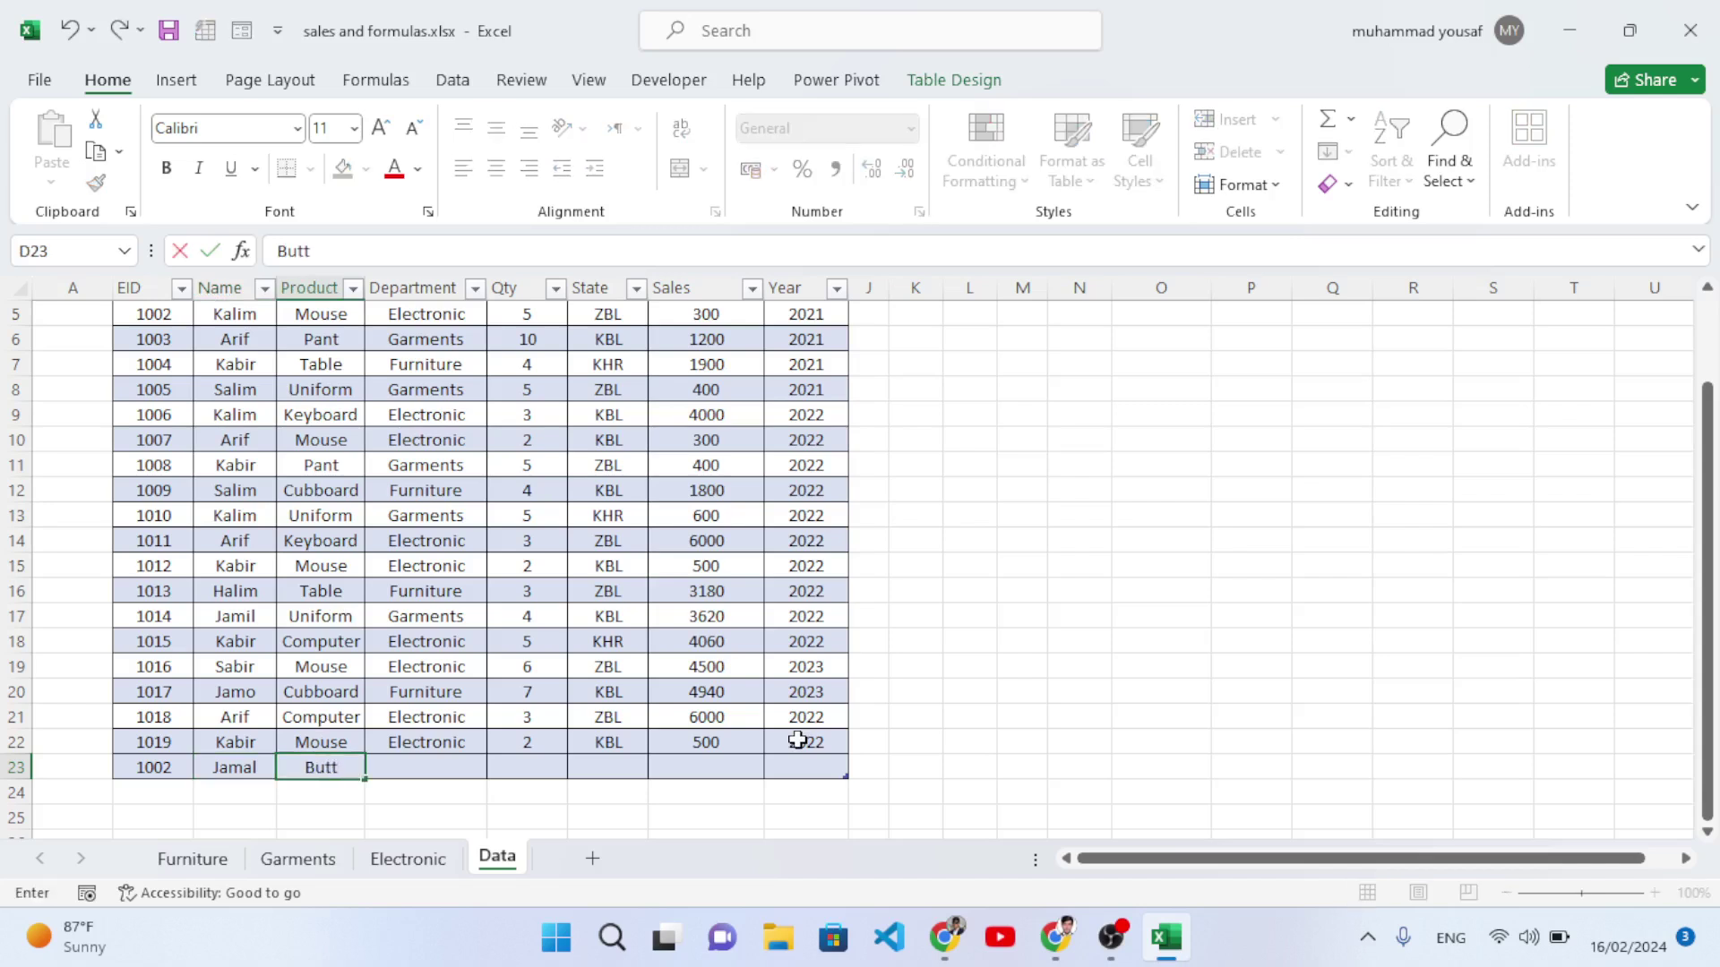
text(ons)
click(473, 762)
text(Electronic)
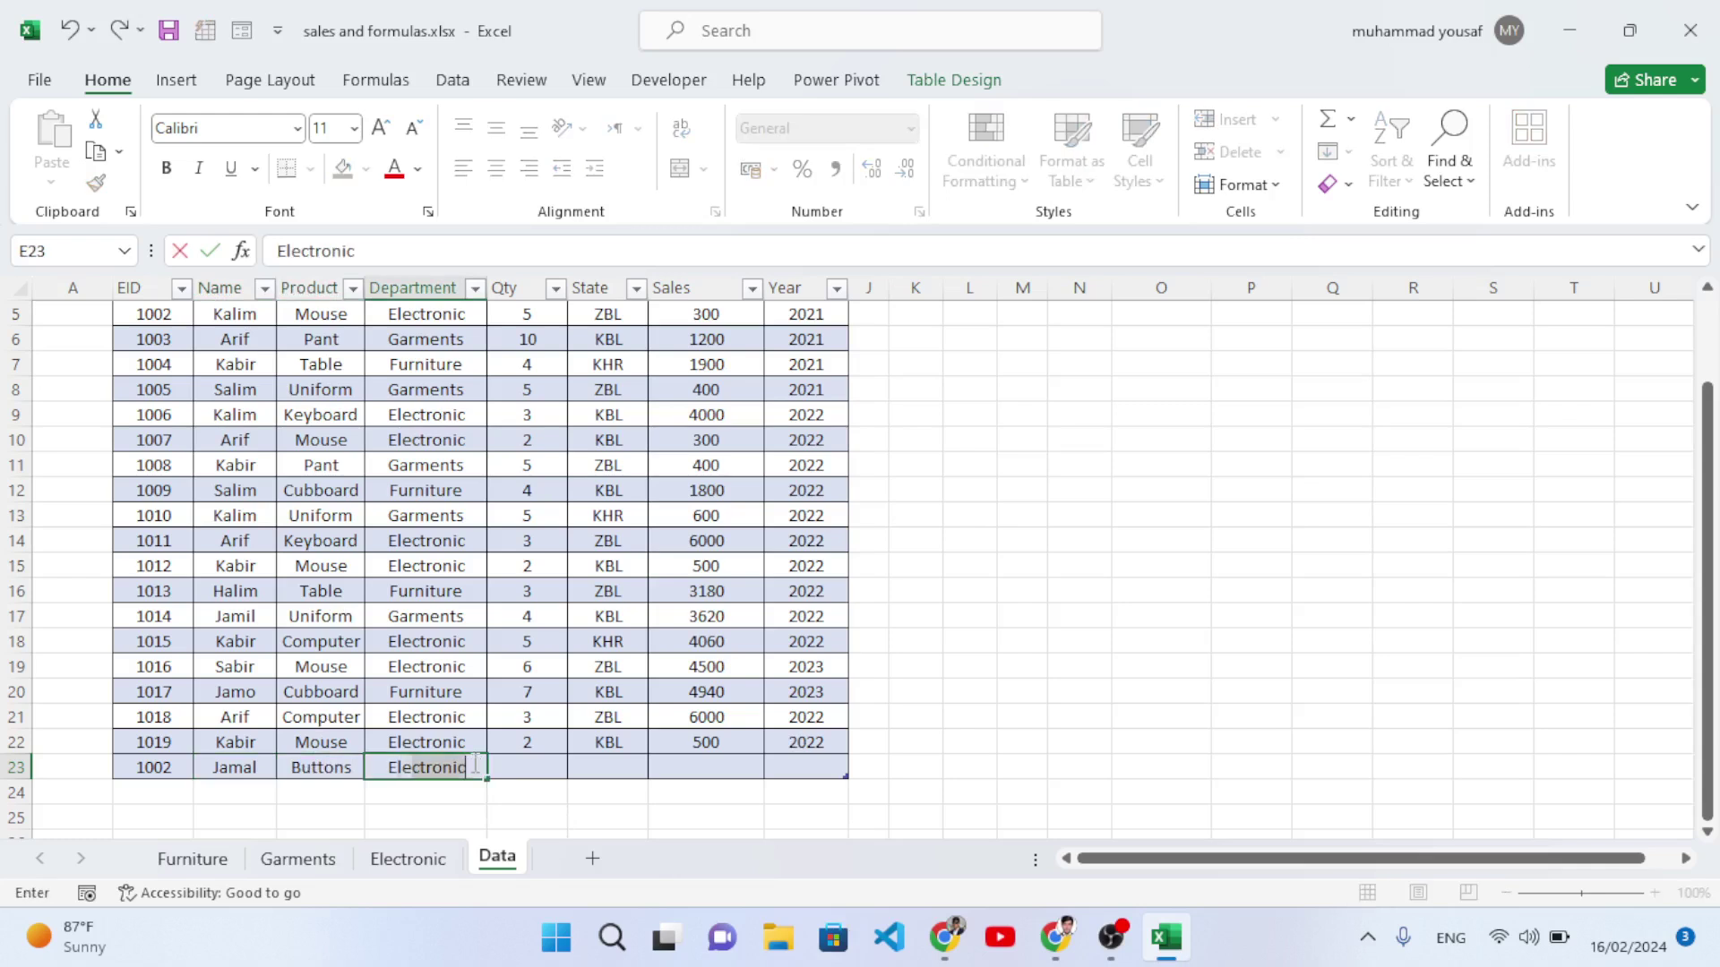
key(Return)
Fill in quantity 10, state ZBL and sales 200, and start entering year 2024.
click(553, 770)
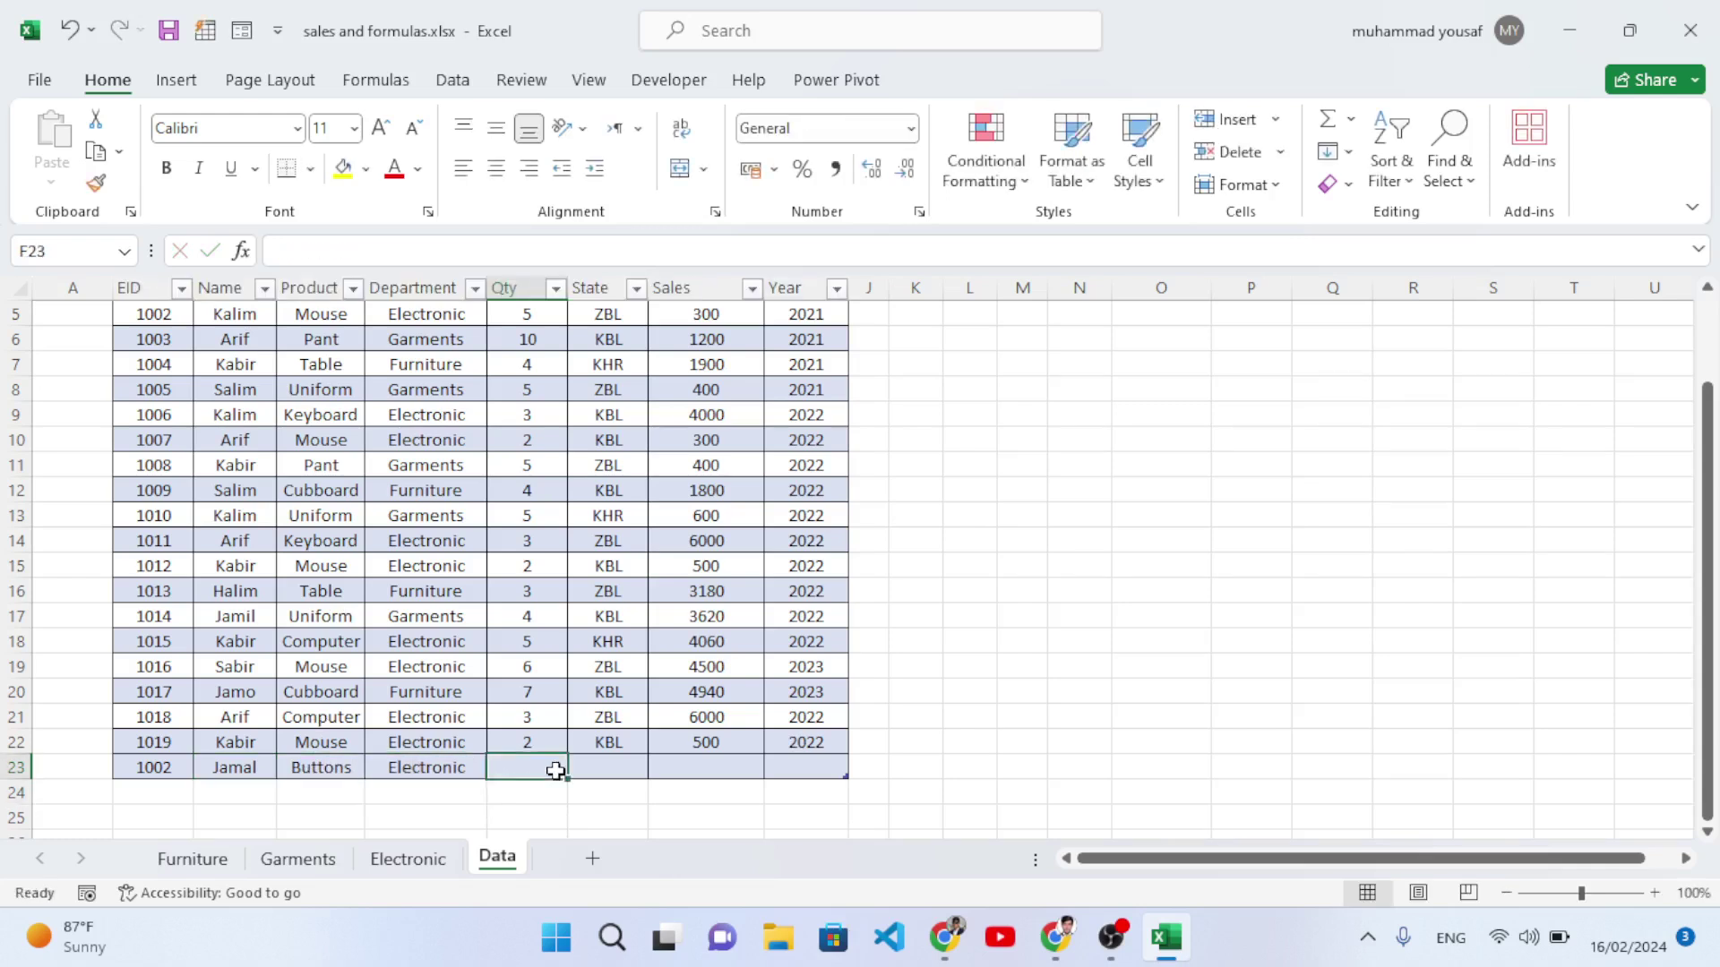
text(10)
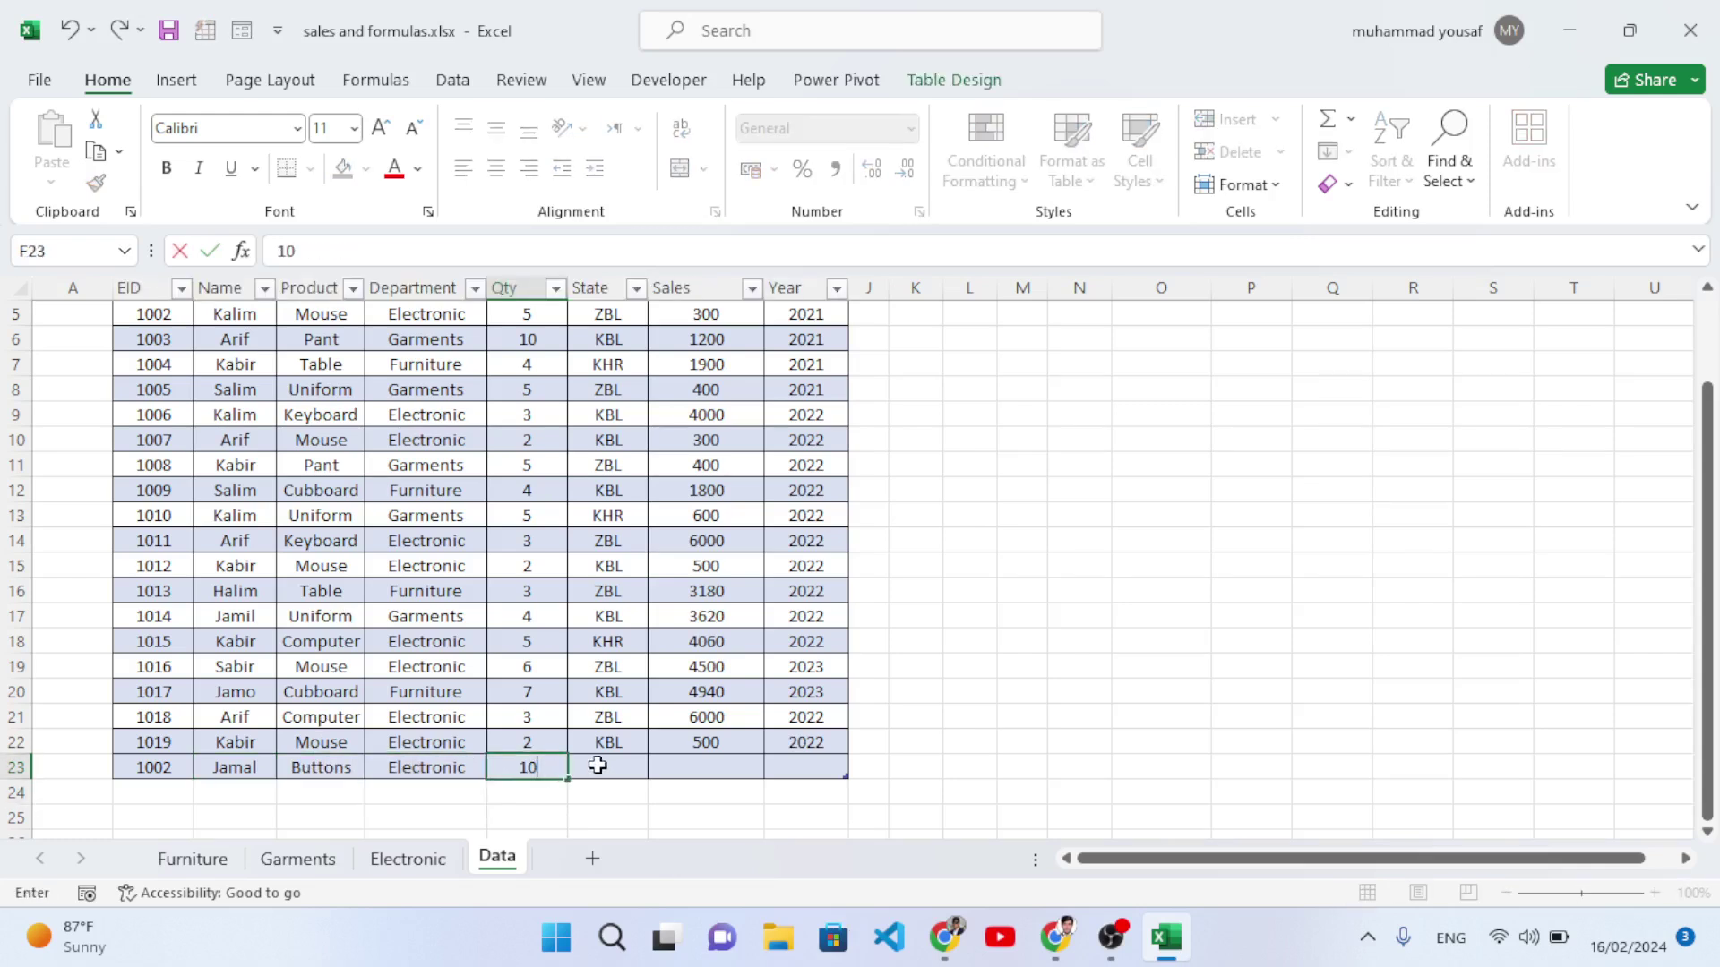
click(599, 764)
text(ZBL)
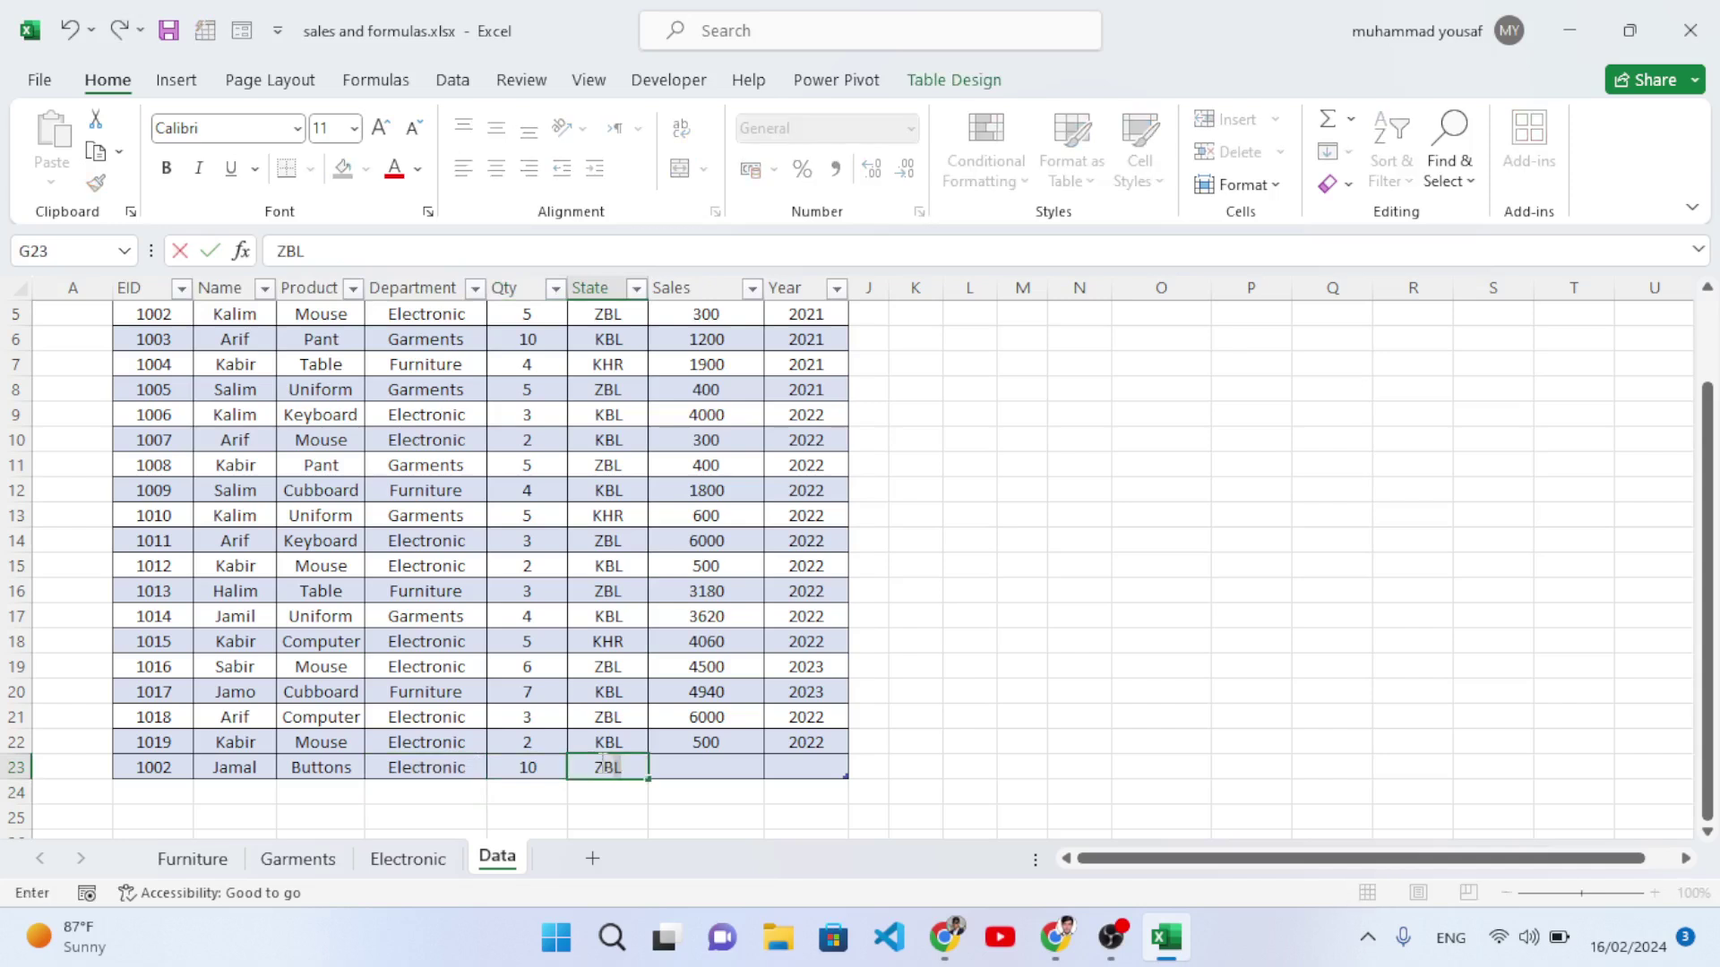
key(Return)
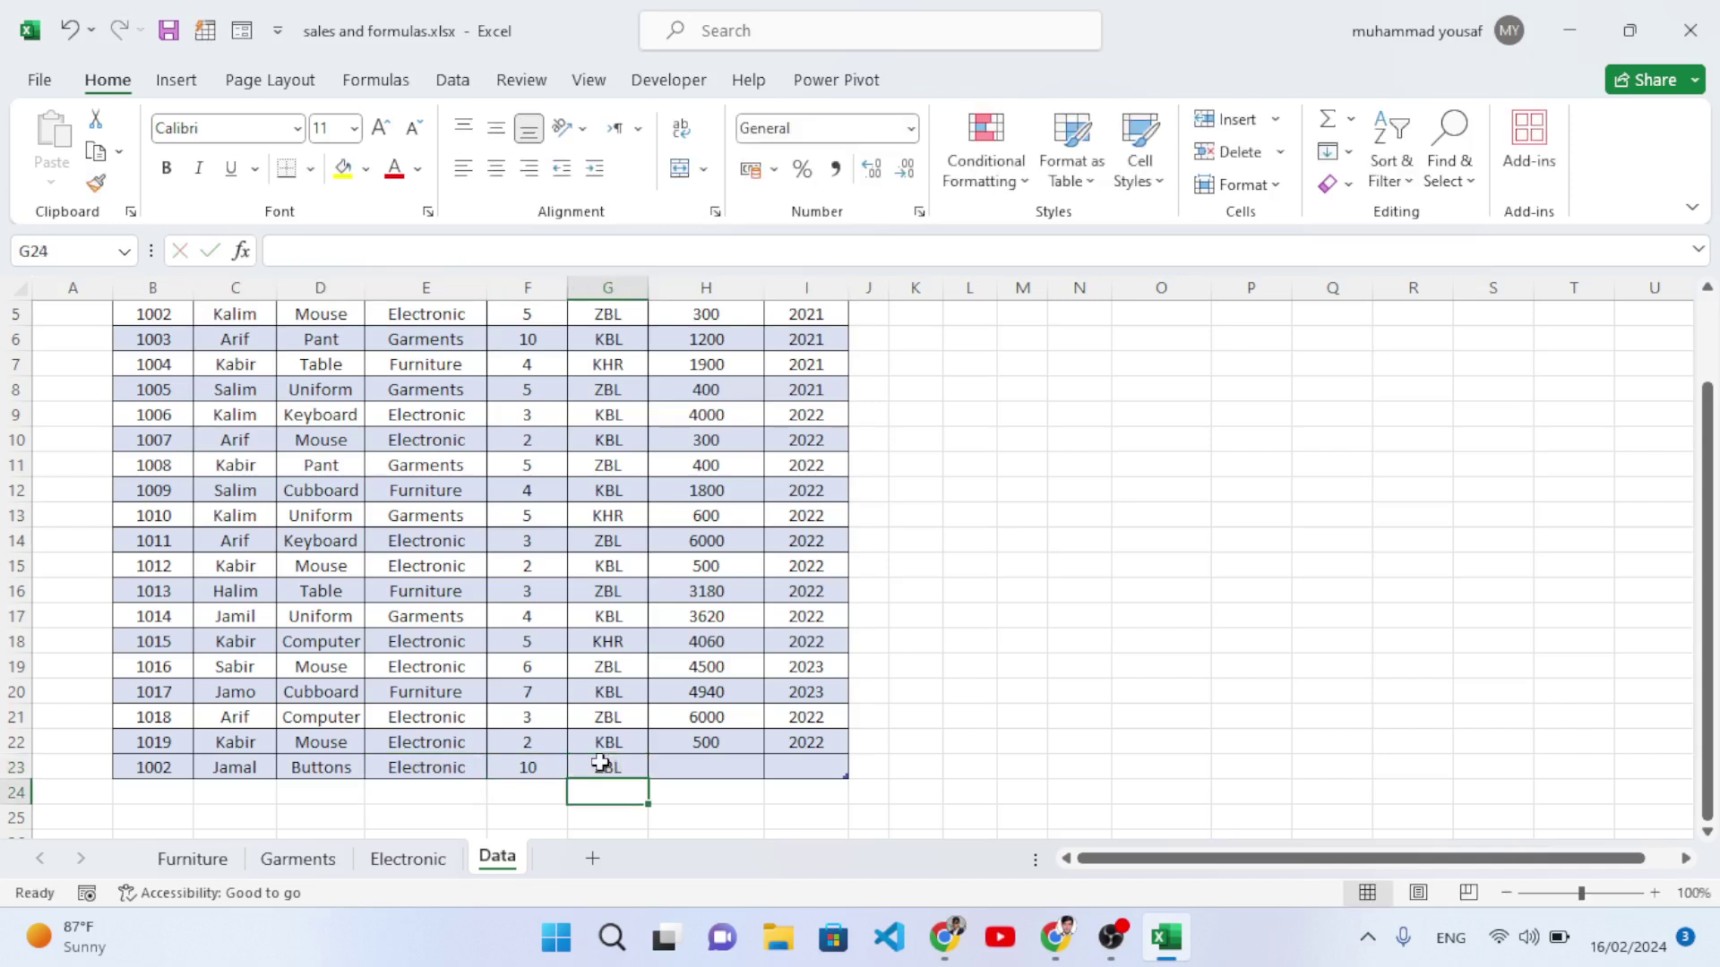
click(710, 768)
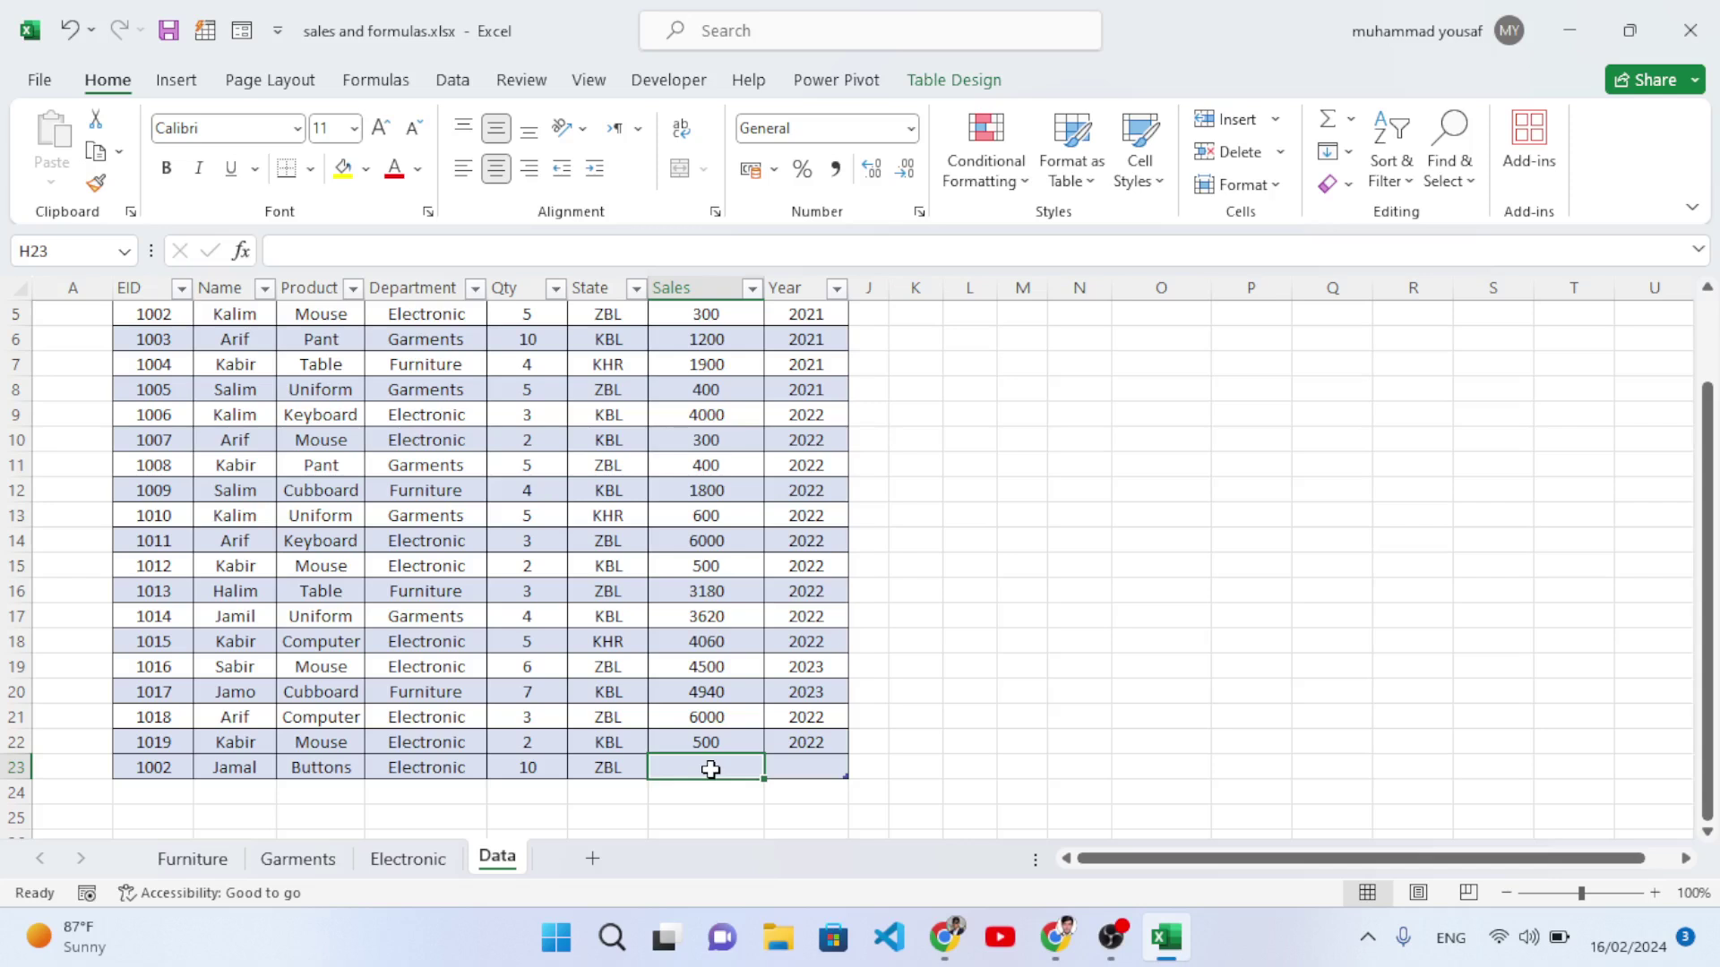
text(200)
click(794, 769)
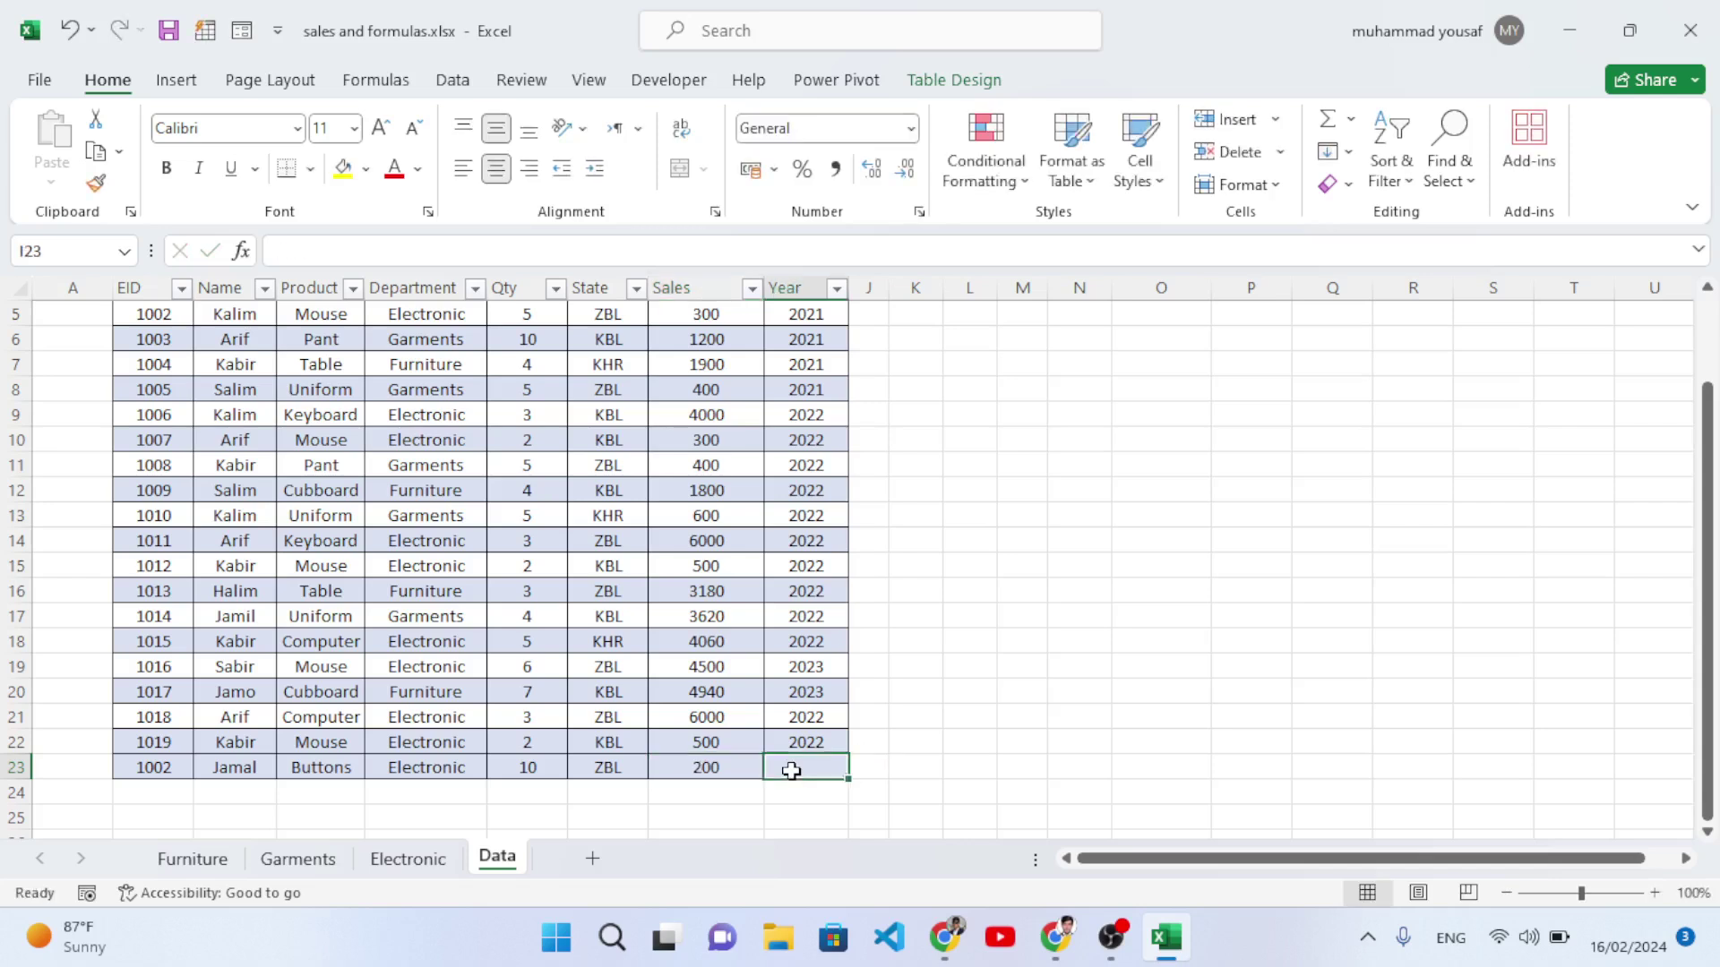
text(2024)
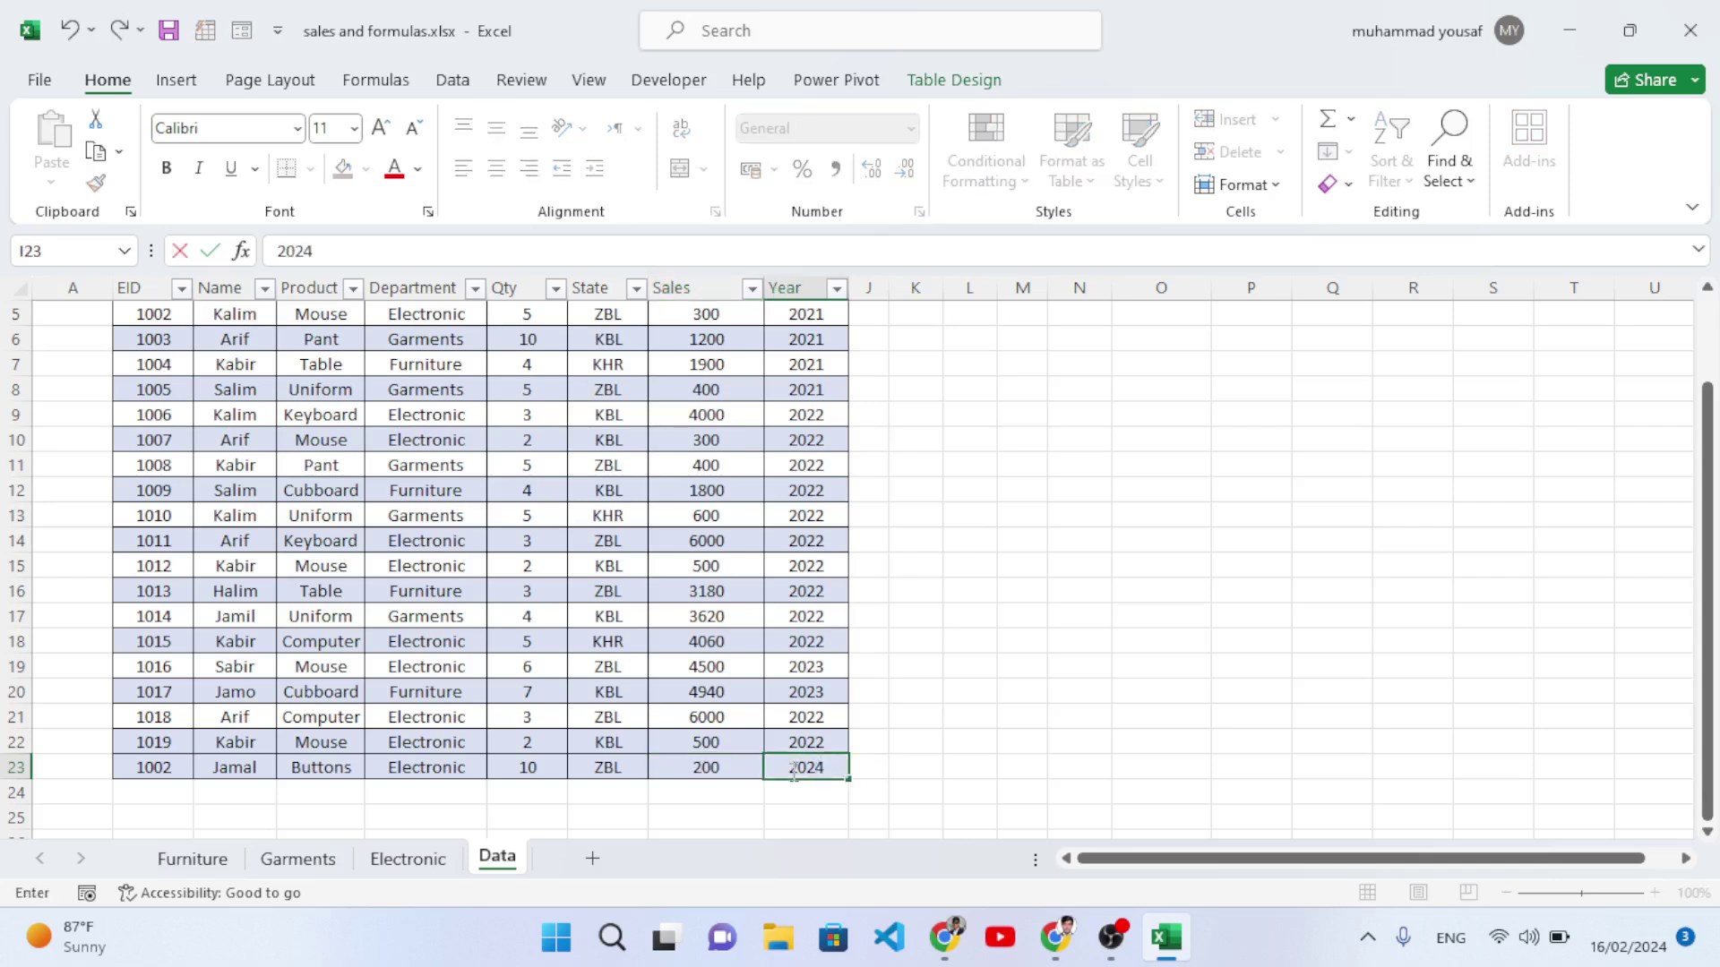
Commit year 2024, then Refresh All from the Electronic sheet and dismiss the error message.
click(888, 770)
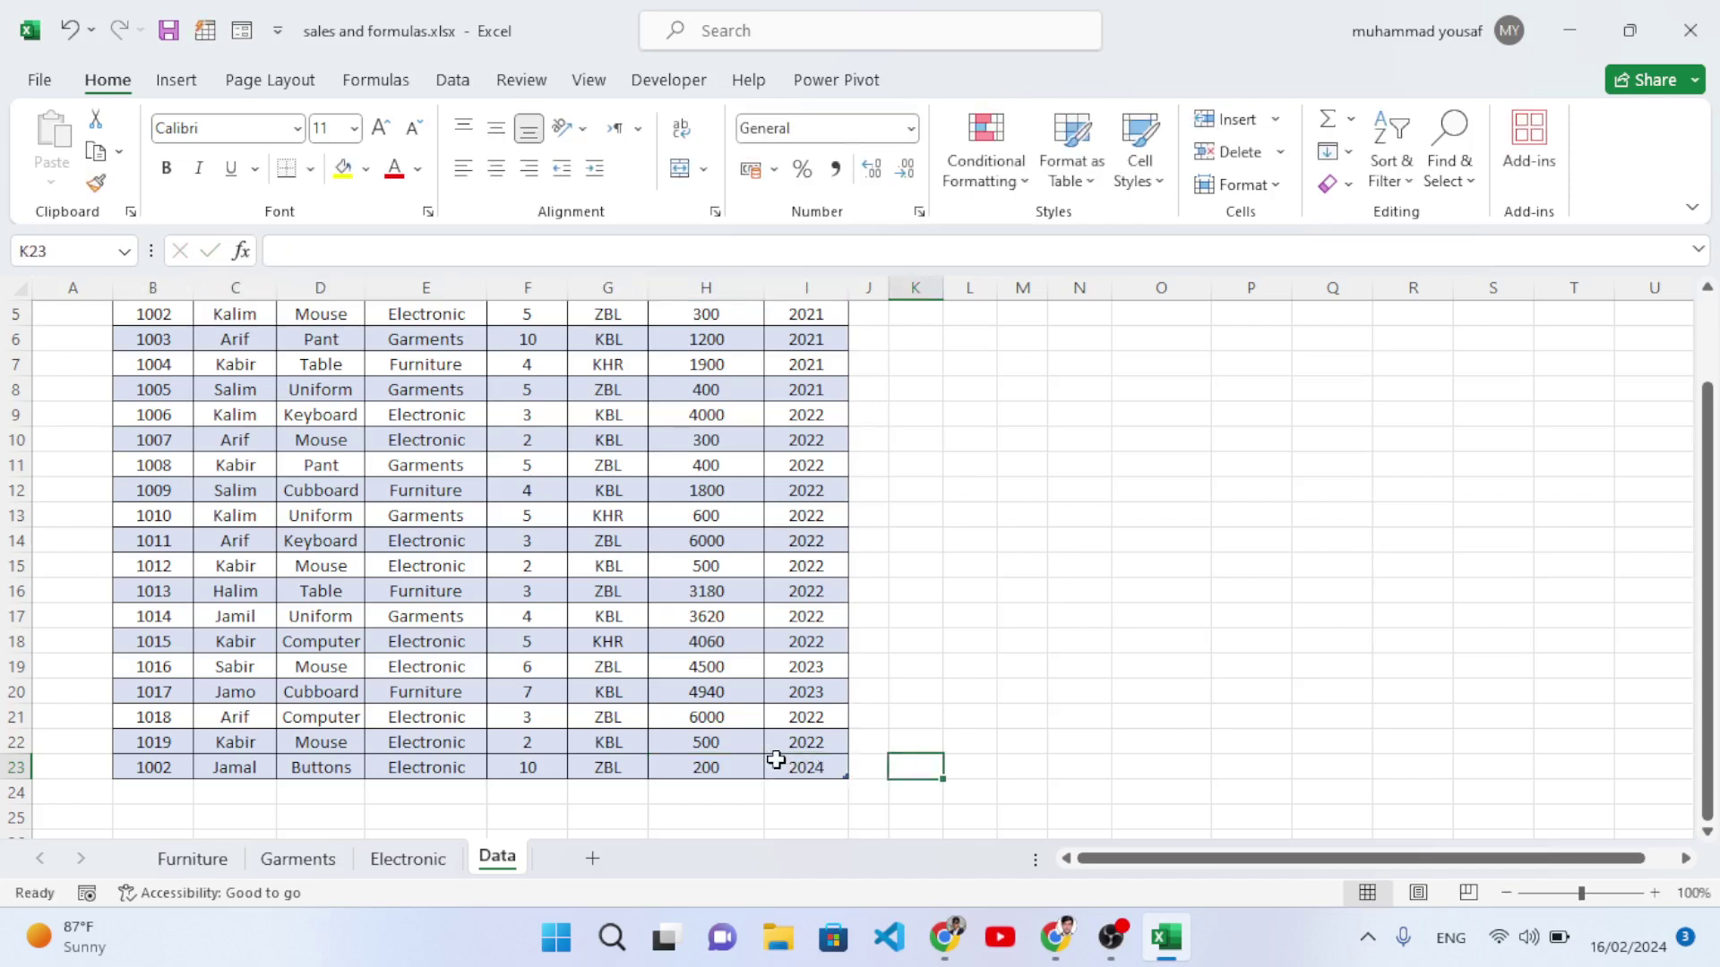
click(407, 859)
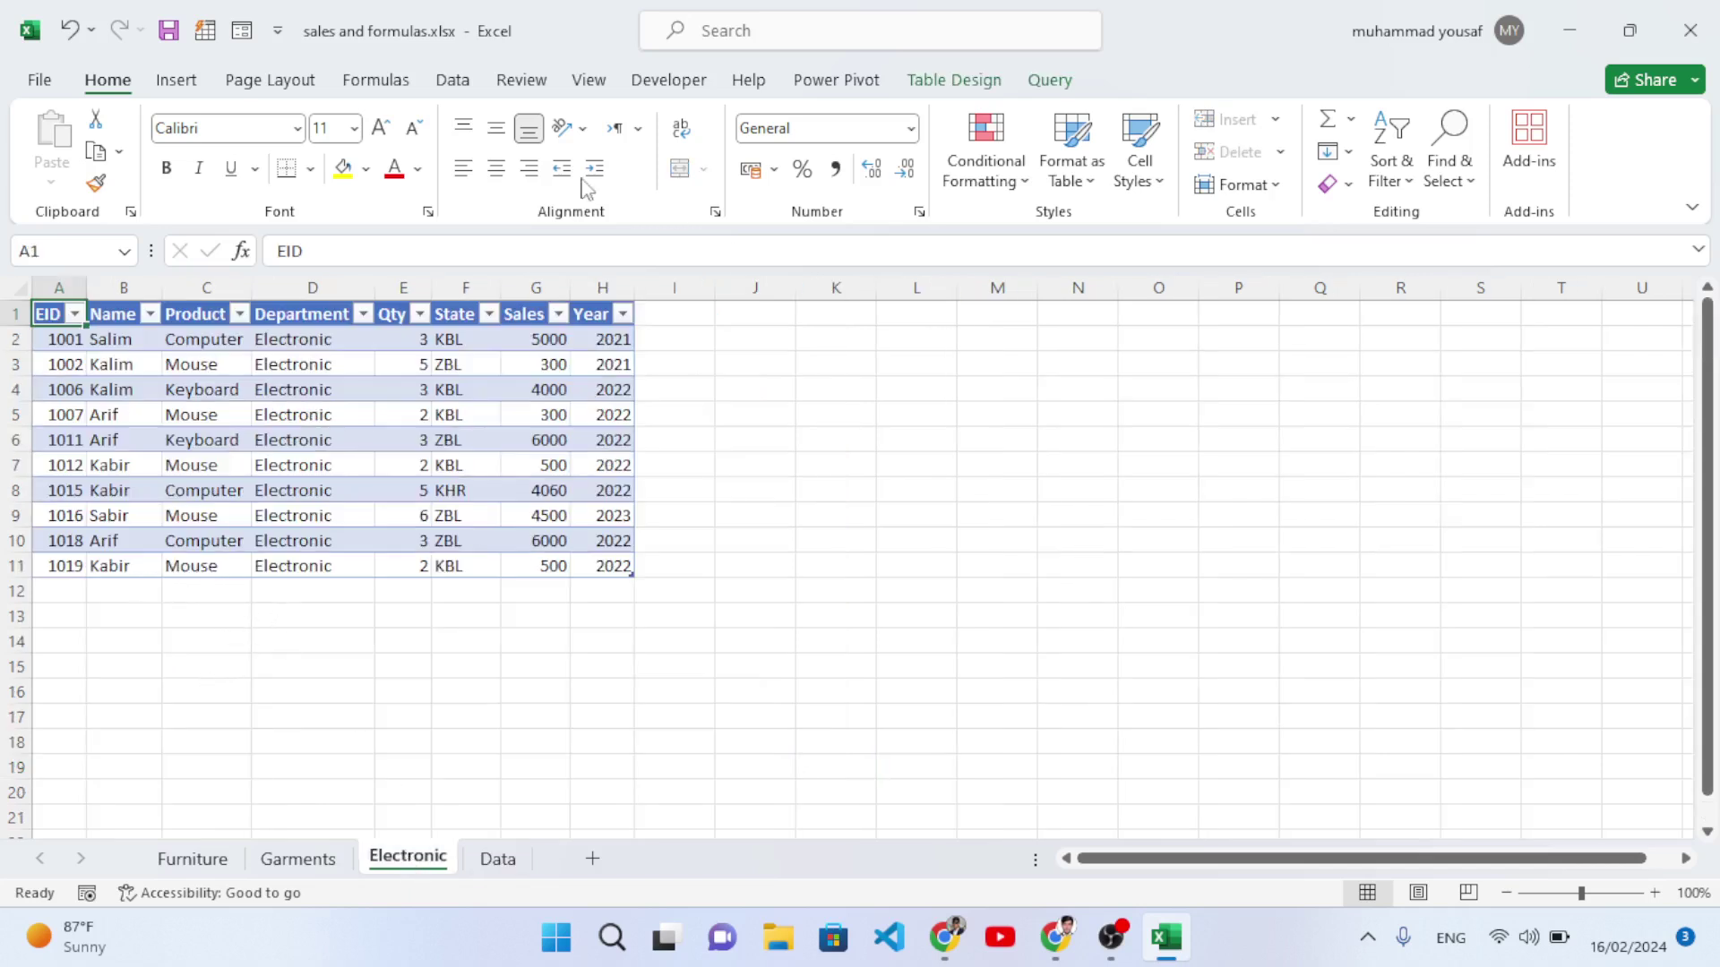
click(454, 85)
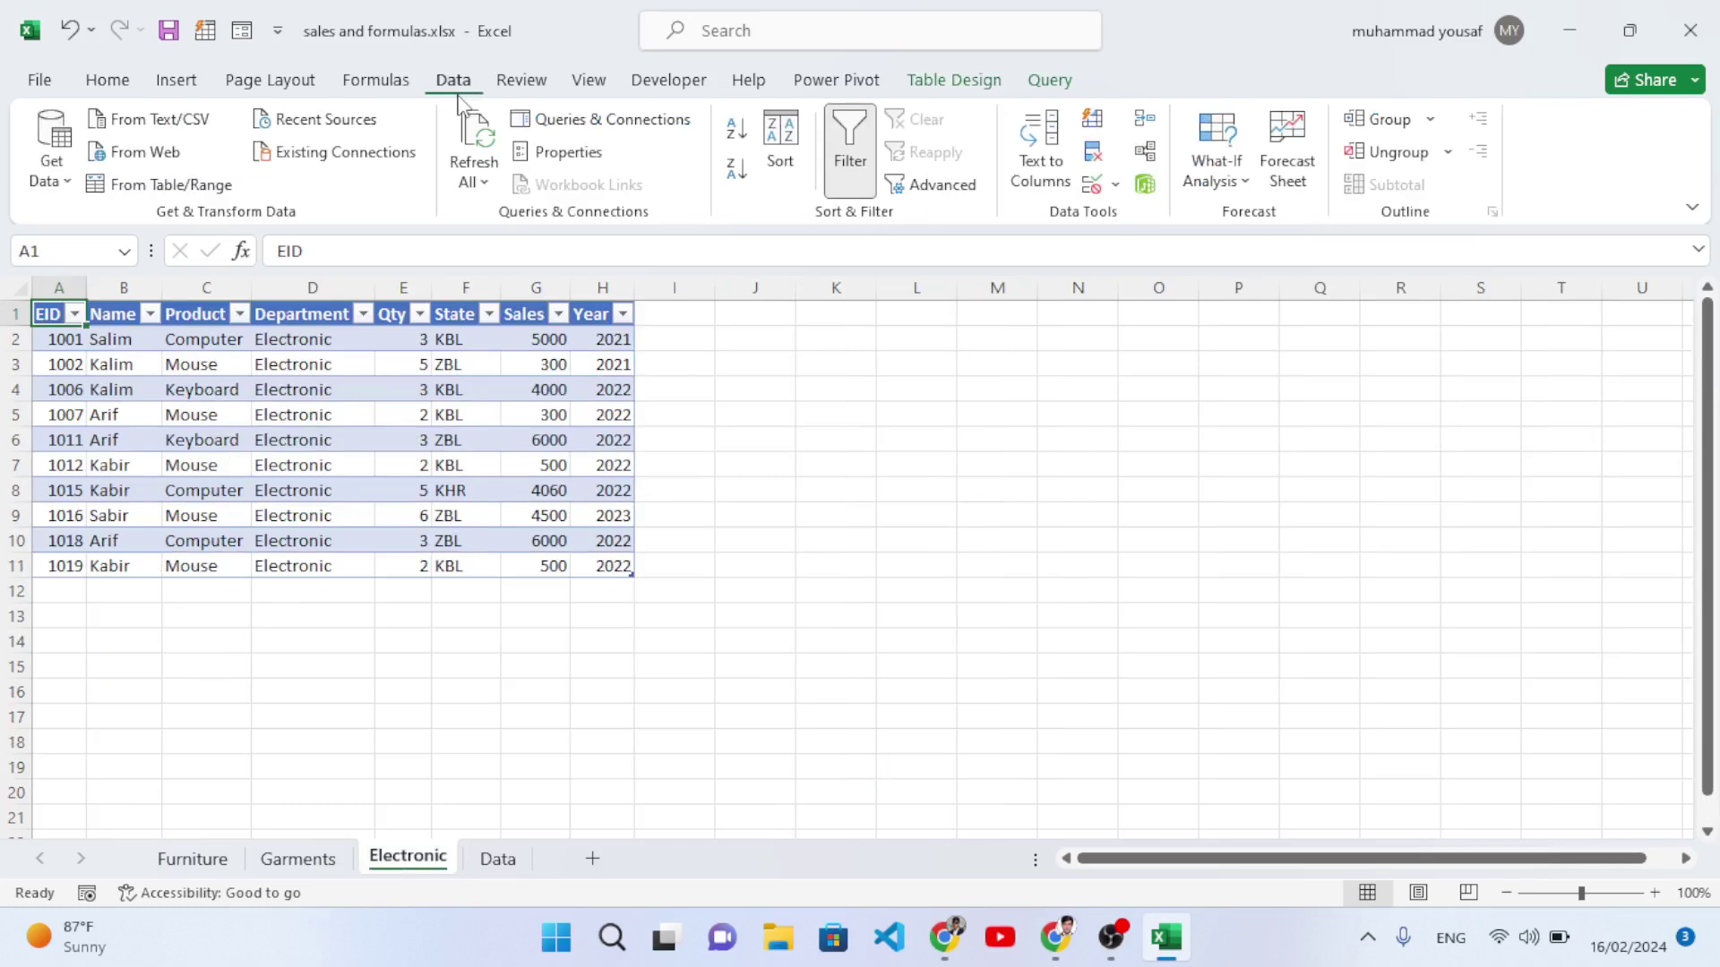
click(469, 182)
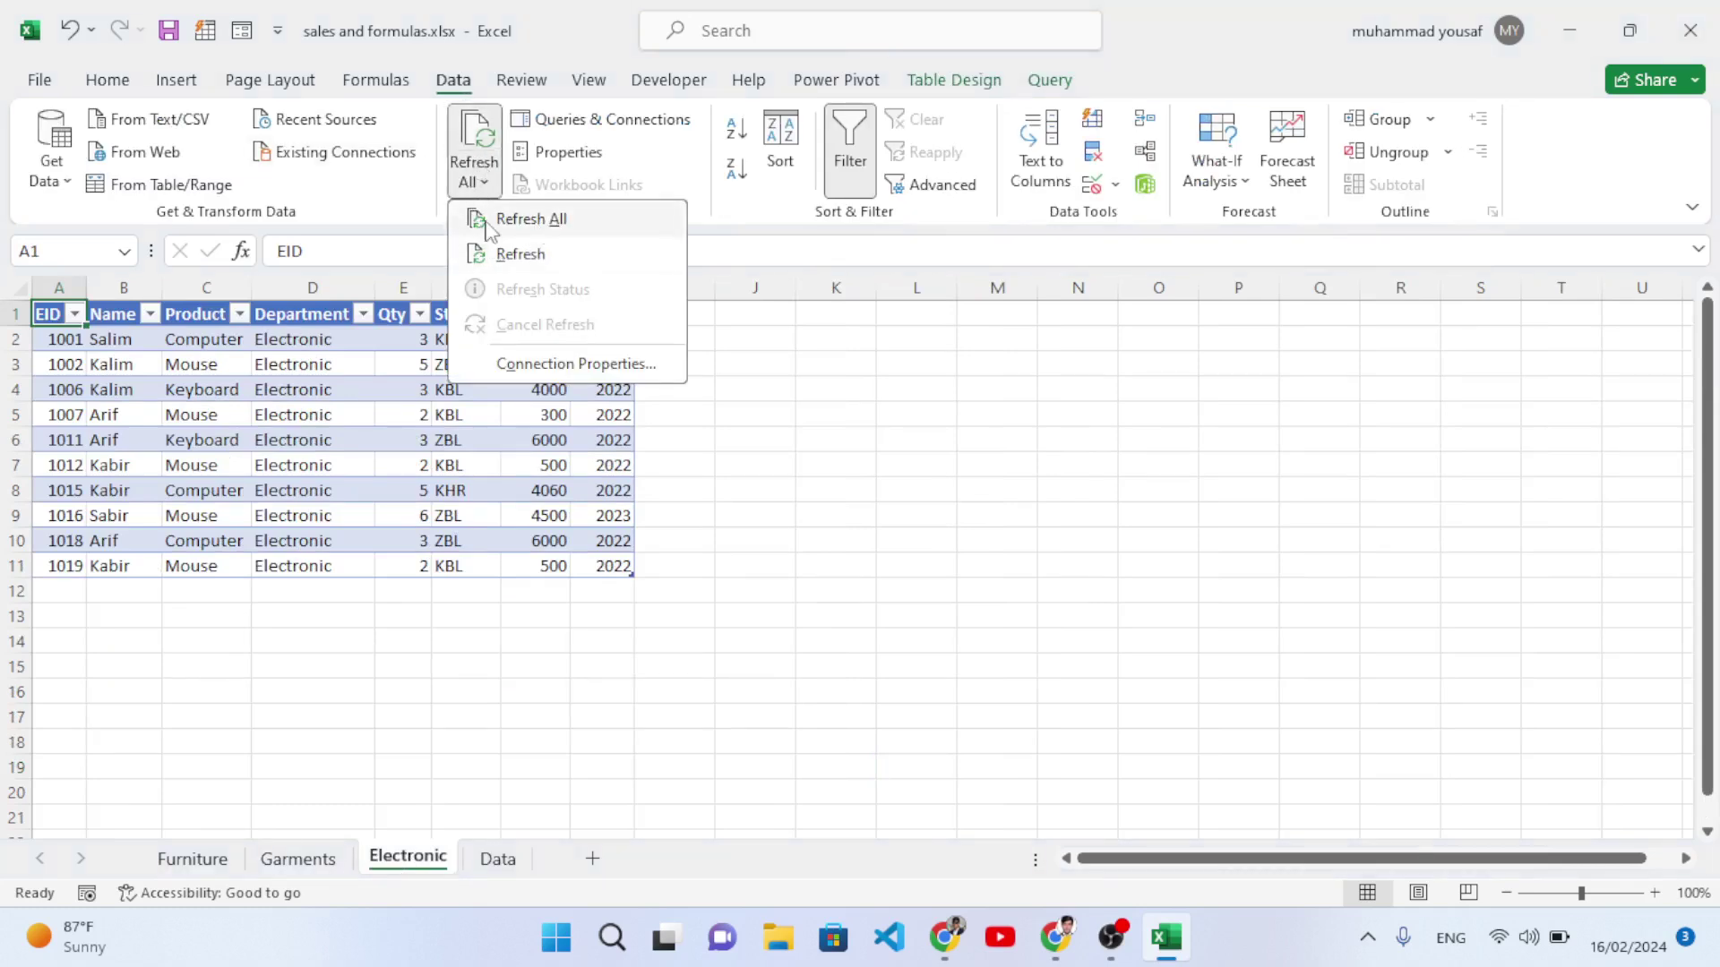
click(499, 221)
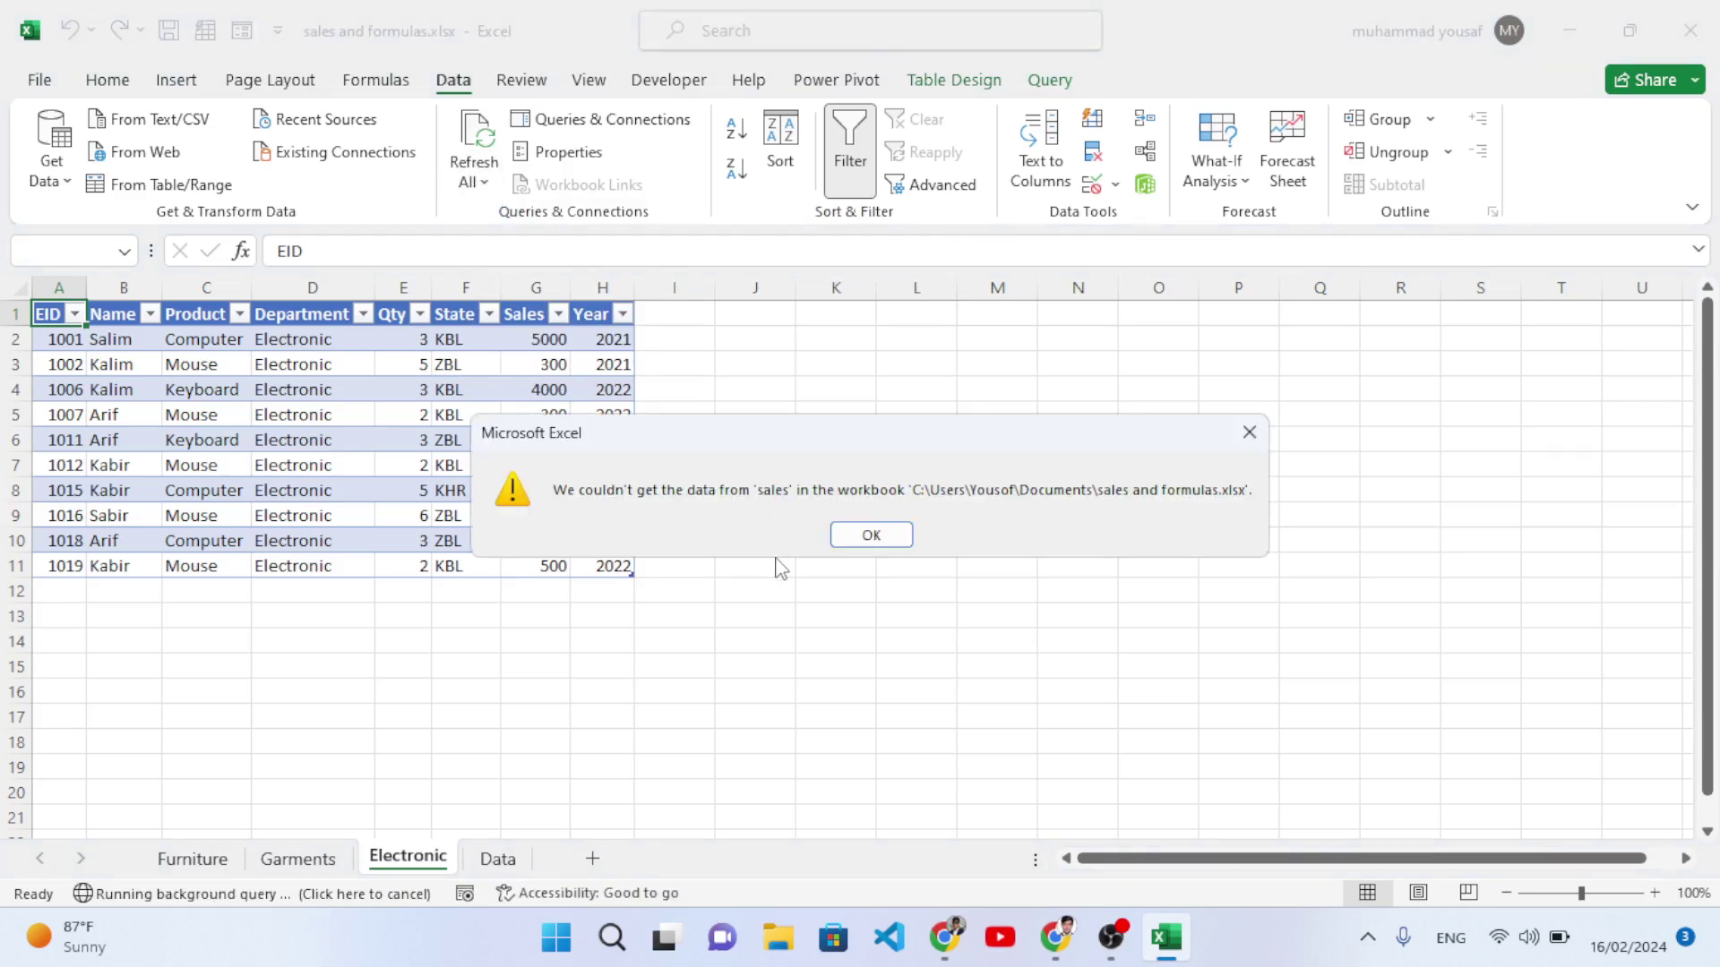
click(862, 534)
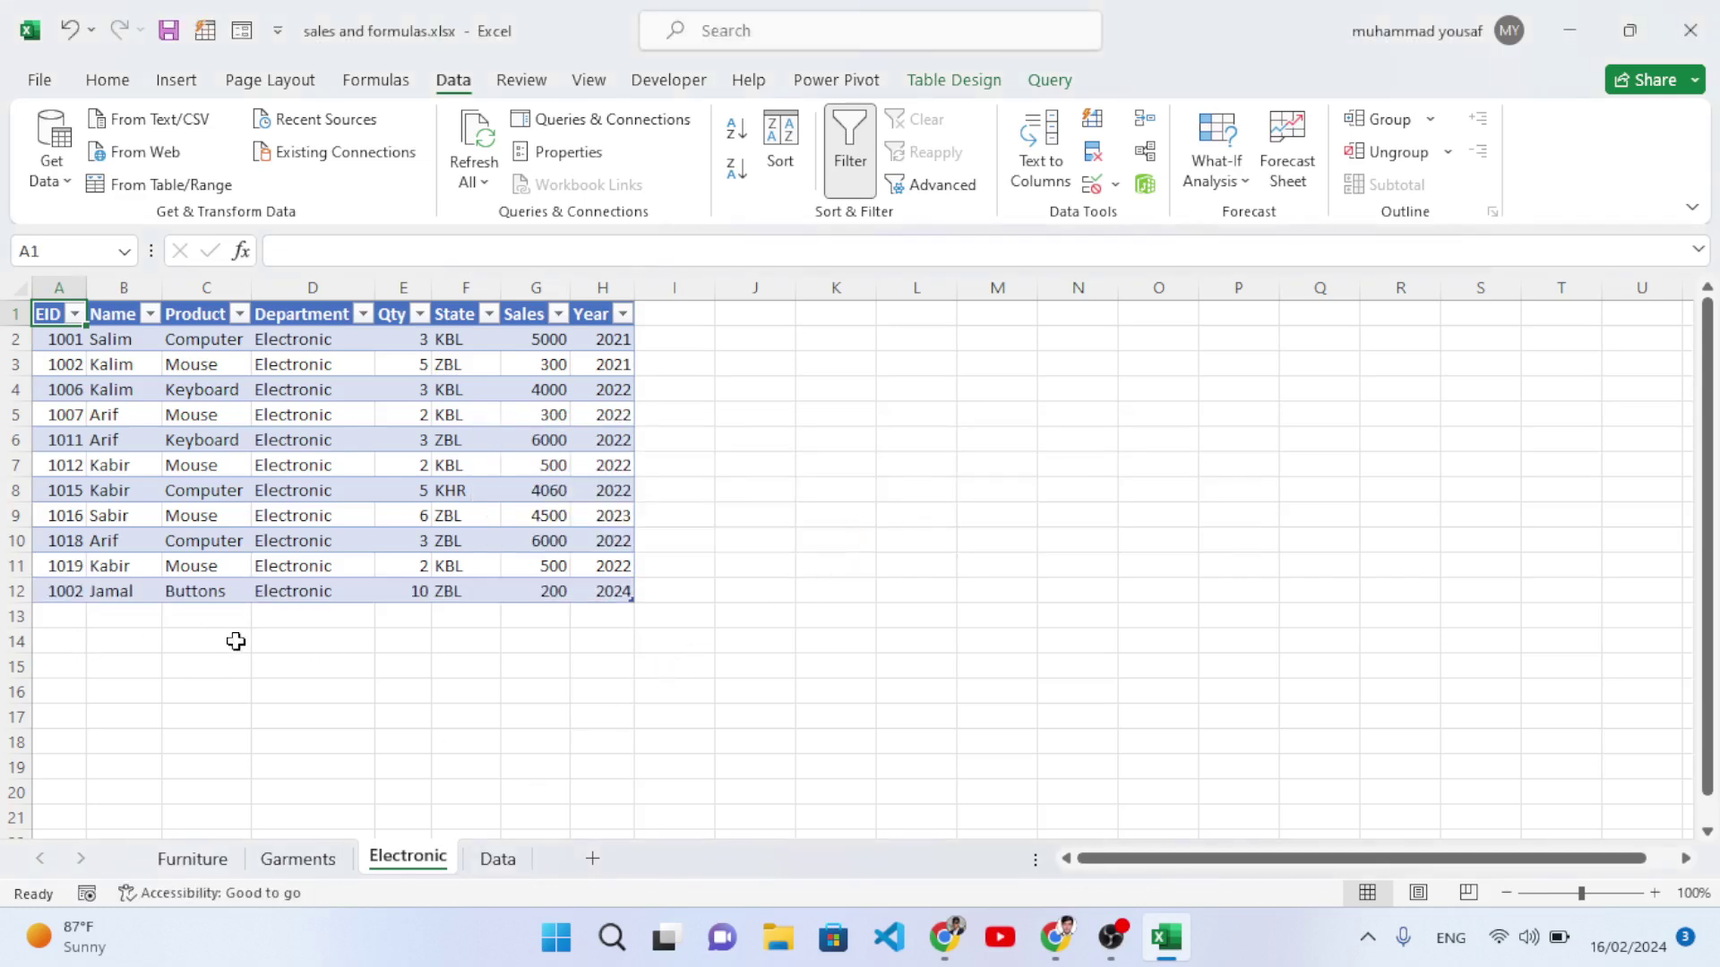
click(199, 597)
click(327, 593)
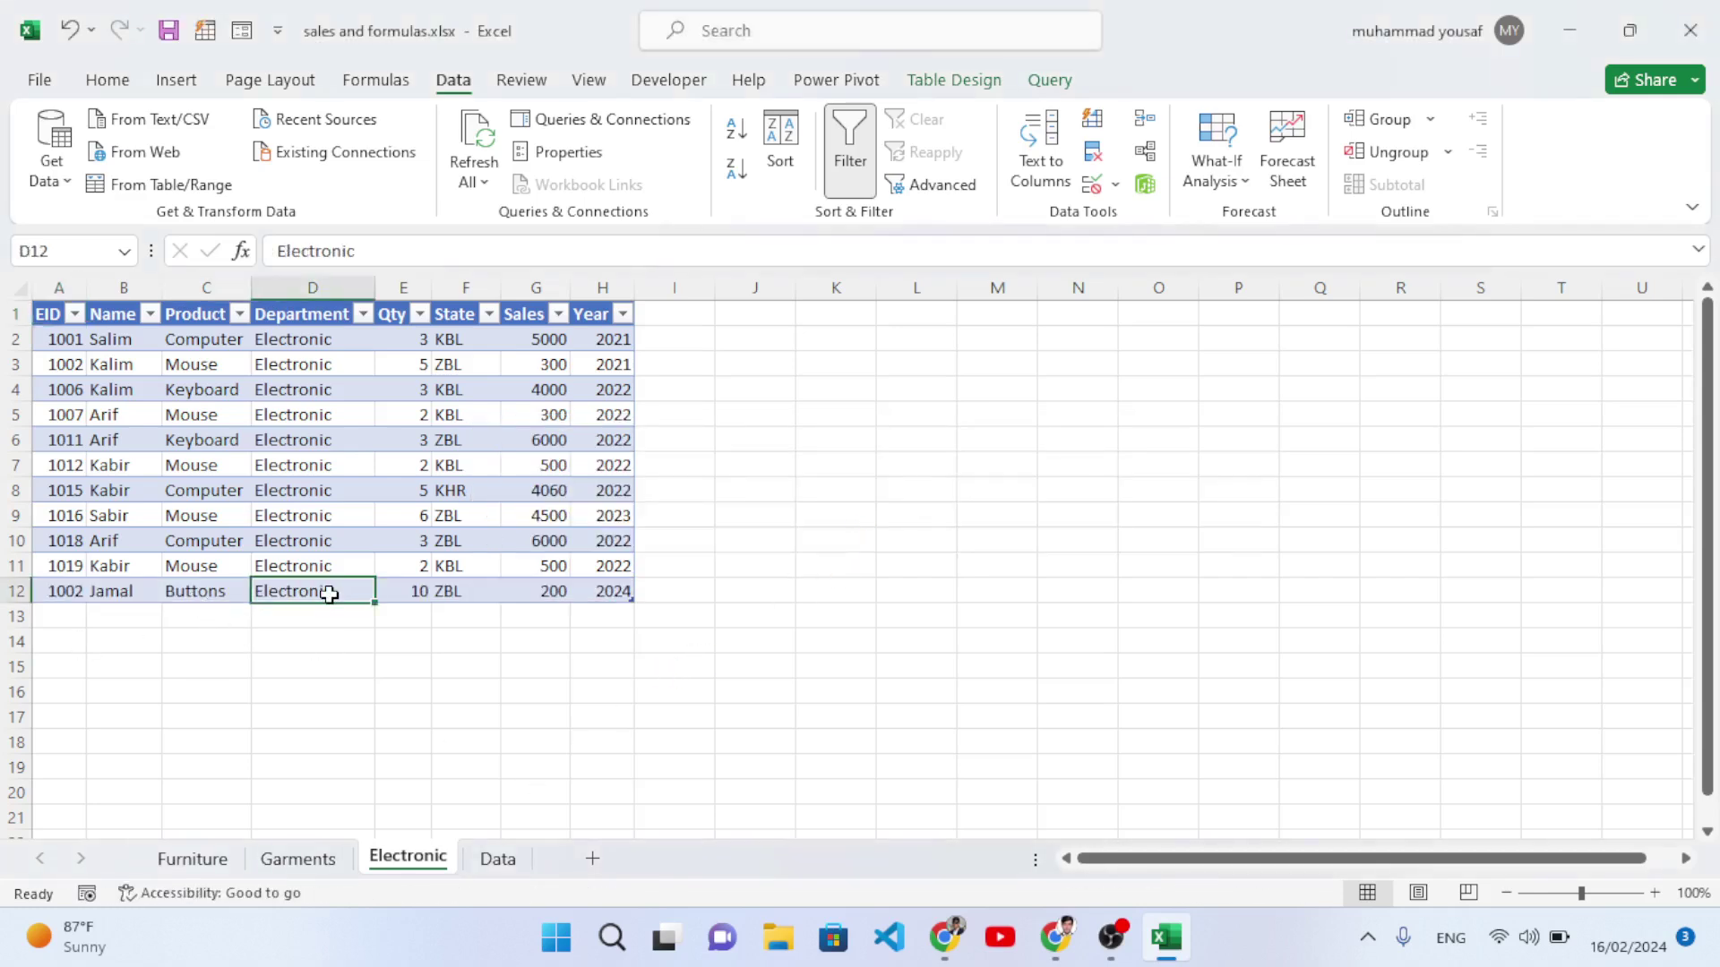
click(422, 595)
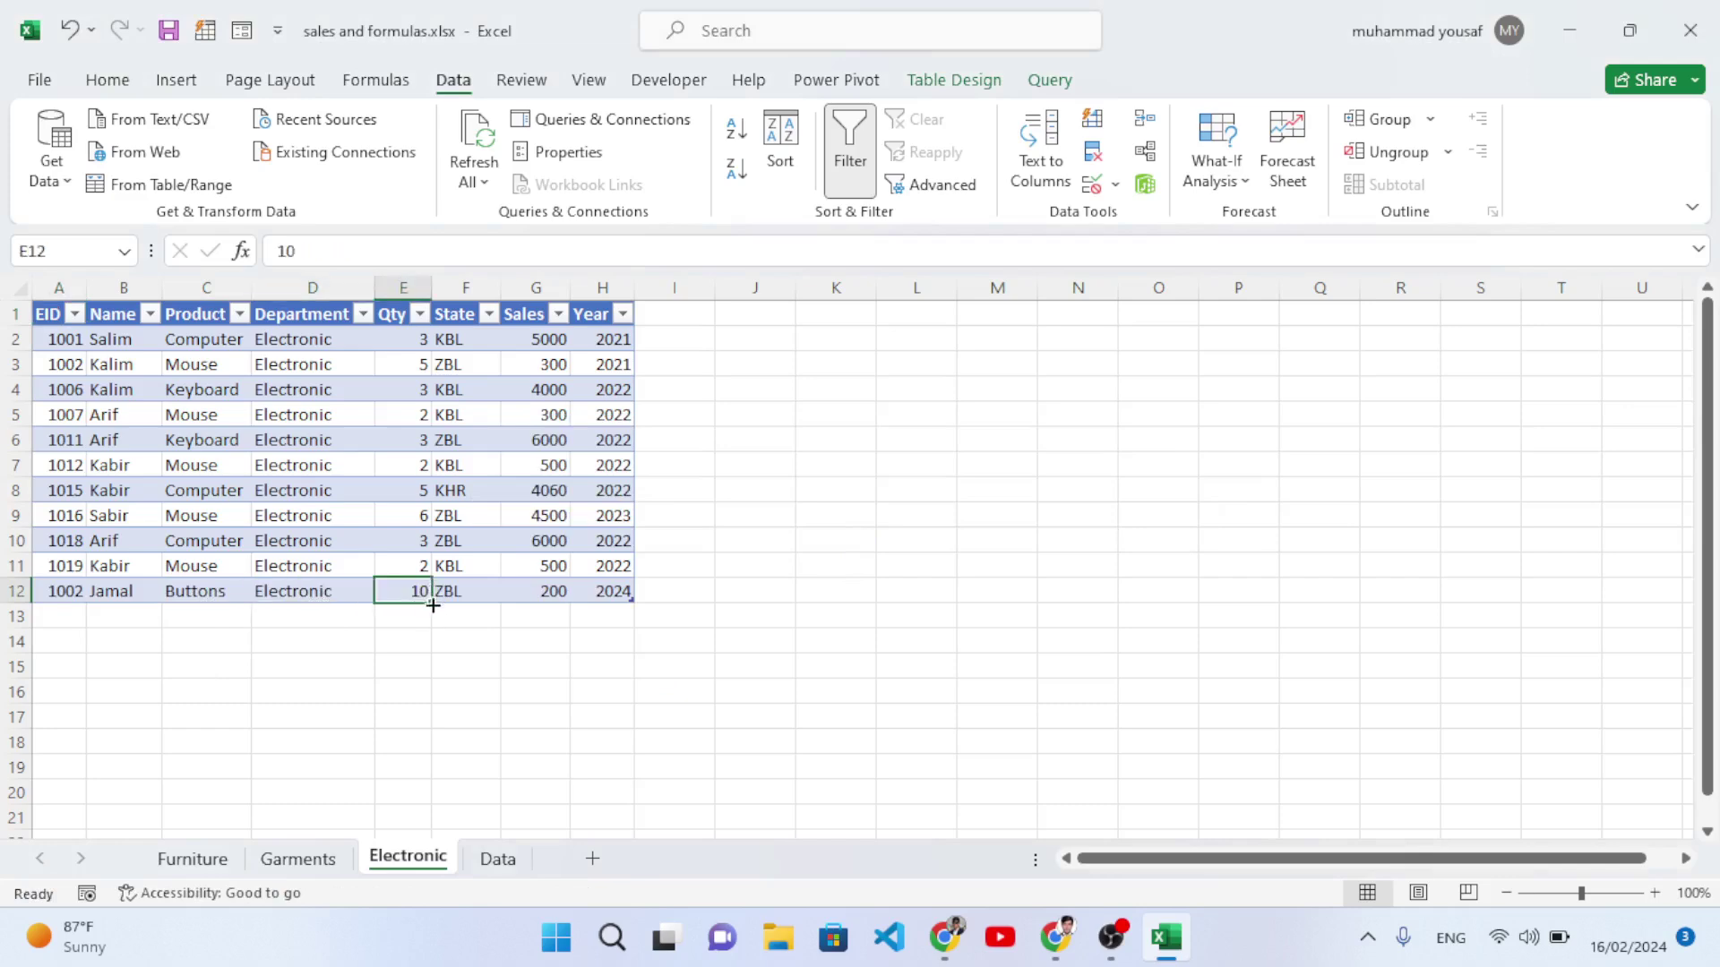
click(498, 860)
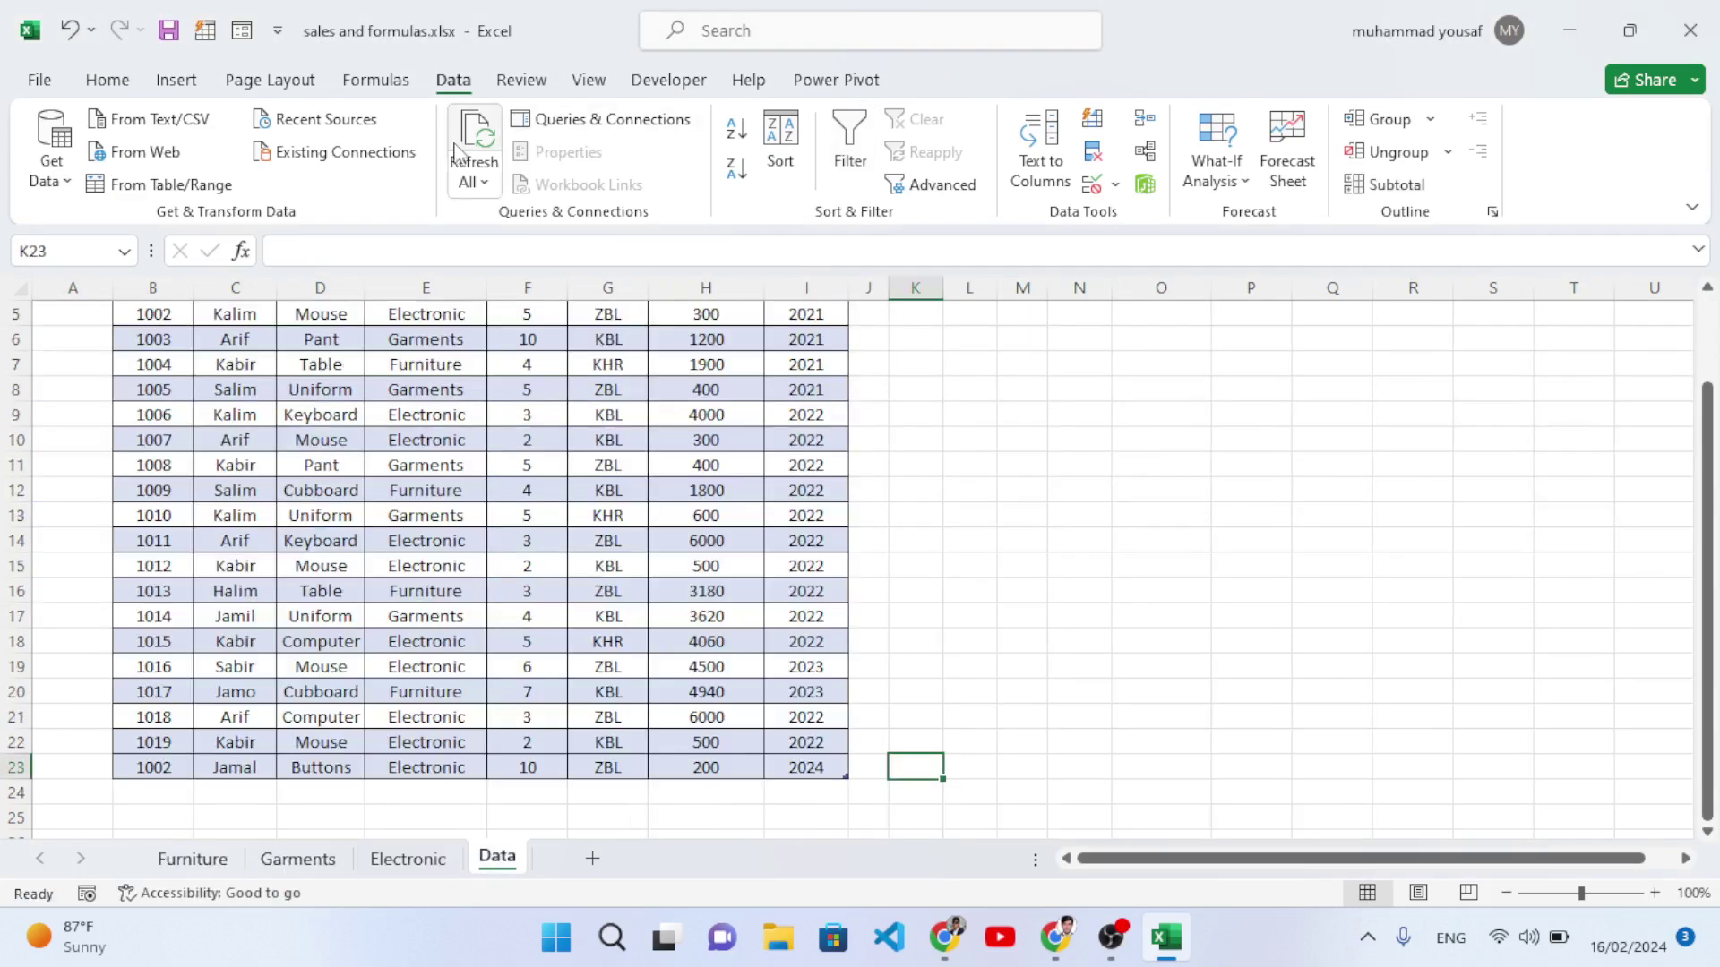
click(219, 859)
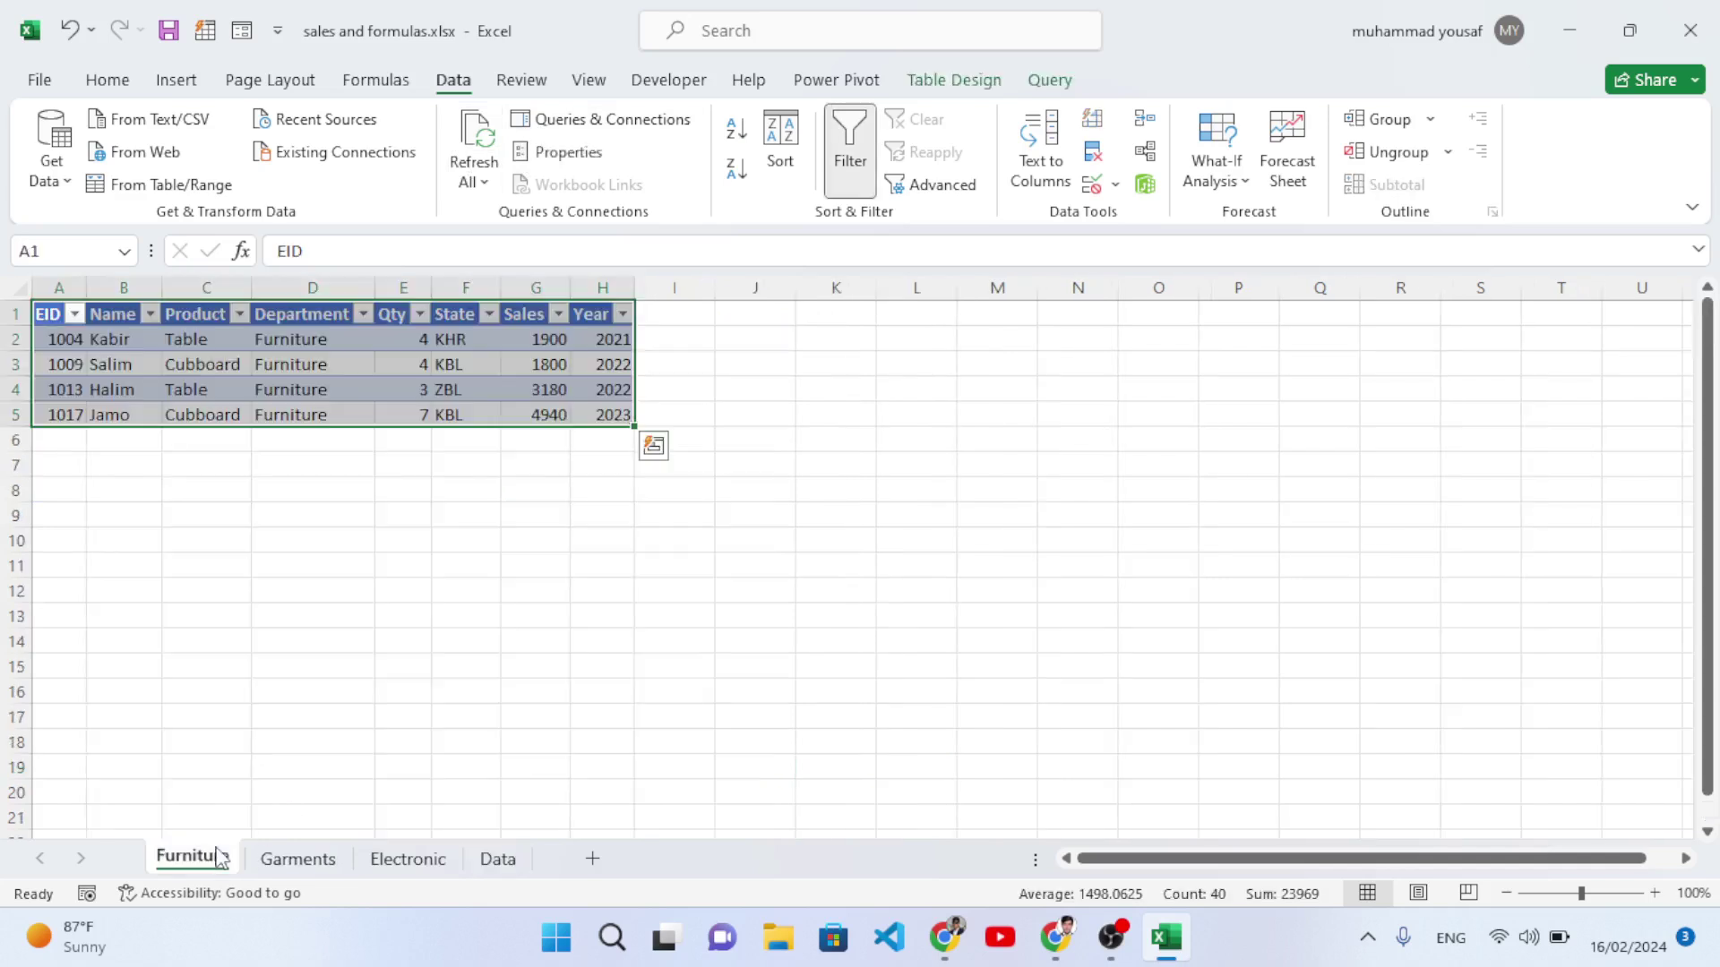
click(284, 858)
click(407, 859)
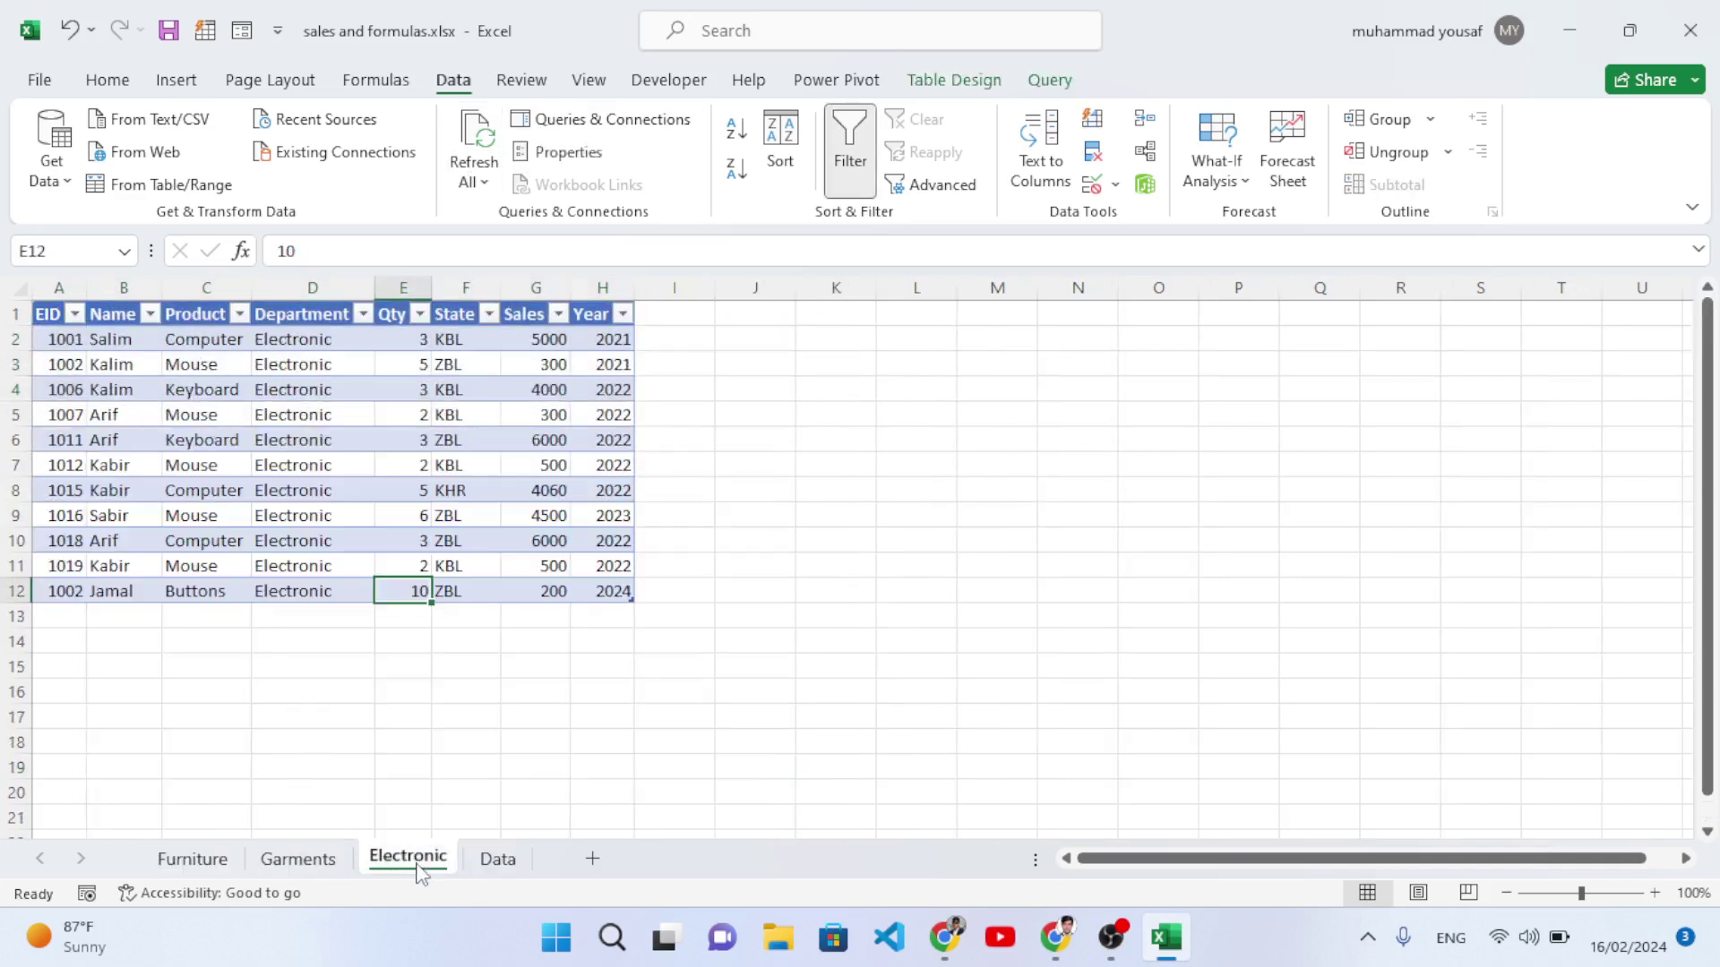